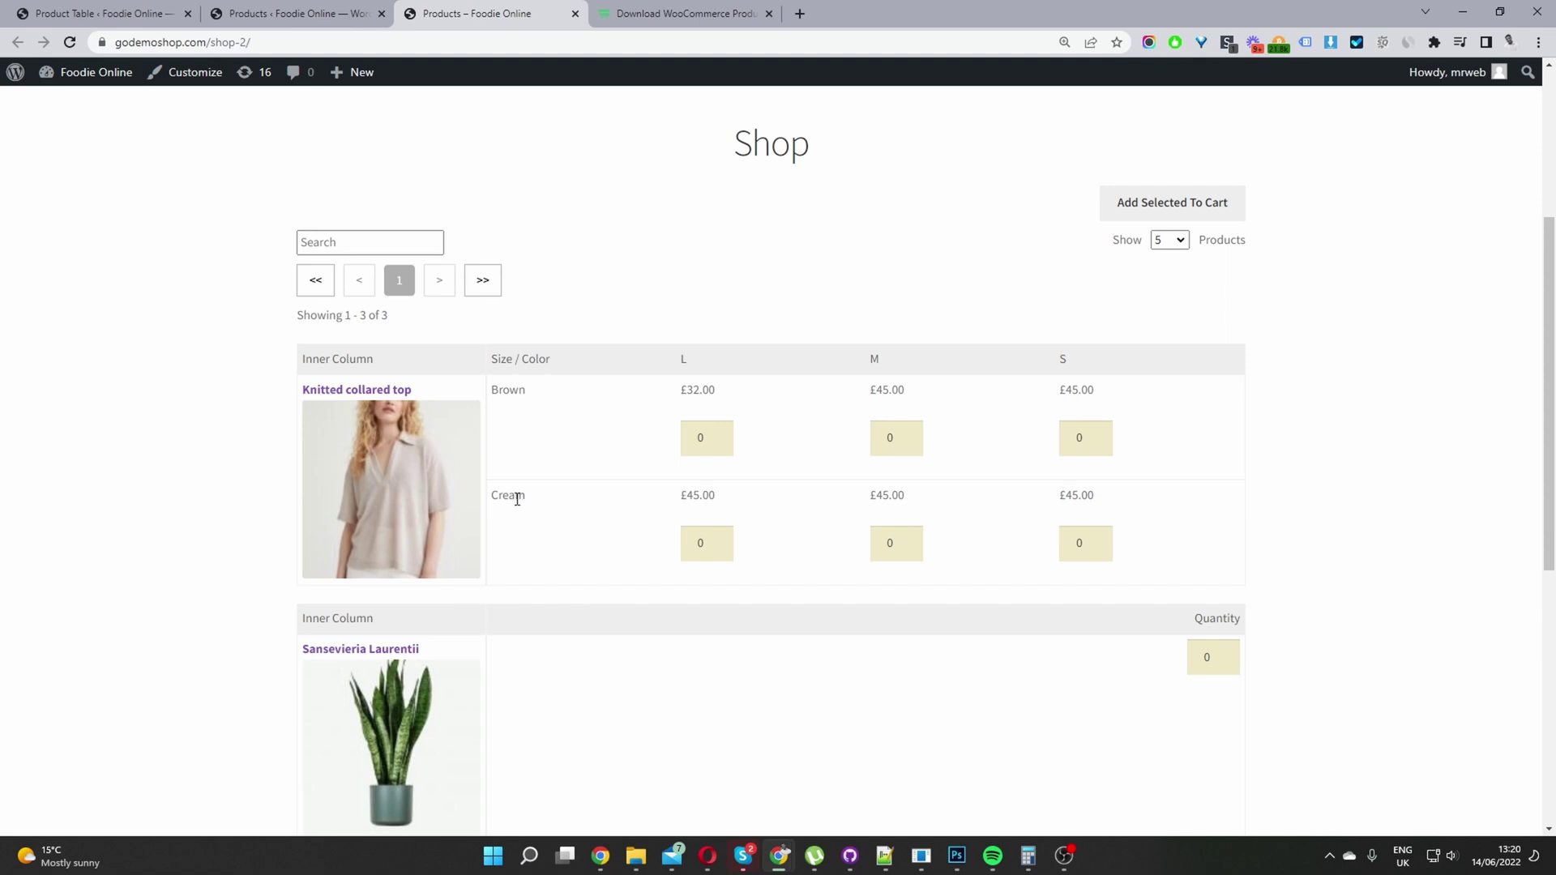
Step: Add 3 Cream size S and 4 Brown size M of the knitted top to the cart
{"action": "double_click", "coordinate": [1080, 542]}
{"action": "type", "text": "3"}
{"action": "double_click", "coordinate": [879, 435]}
{"action": "type", "text": "4"}
{"action": "left_click", "coordinate": [1190, 211]}
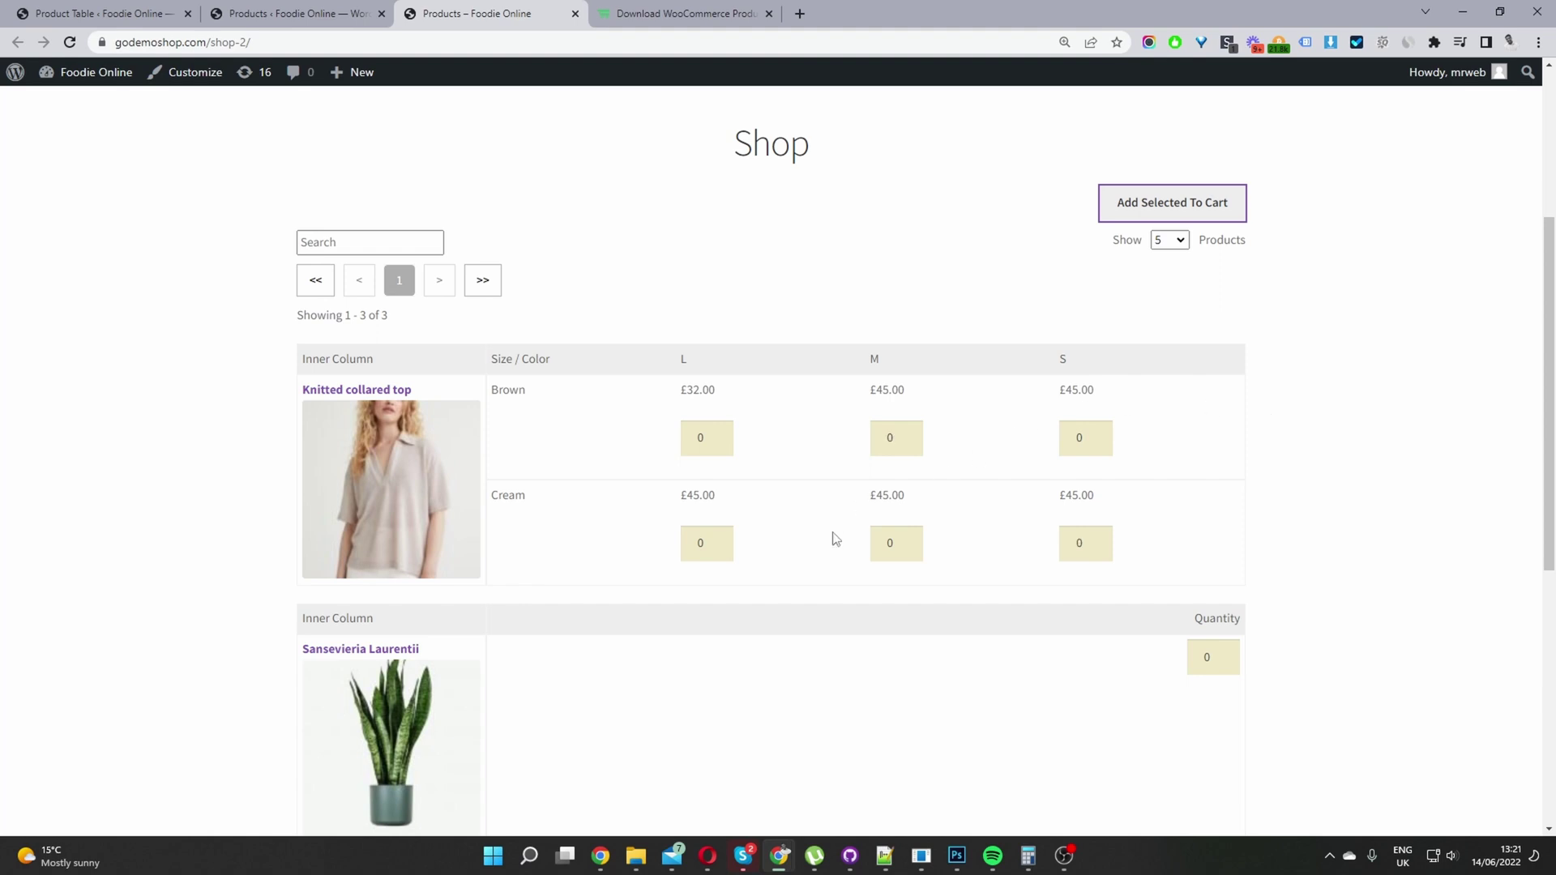
Step: Add Shoe 232 to the cart with 30 Brown and 5 Cream
{"action": "scroll", "coordinate": [835, 537], "scroll_direction": "down", "scroll_amount": 5}
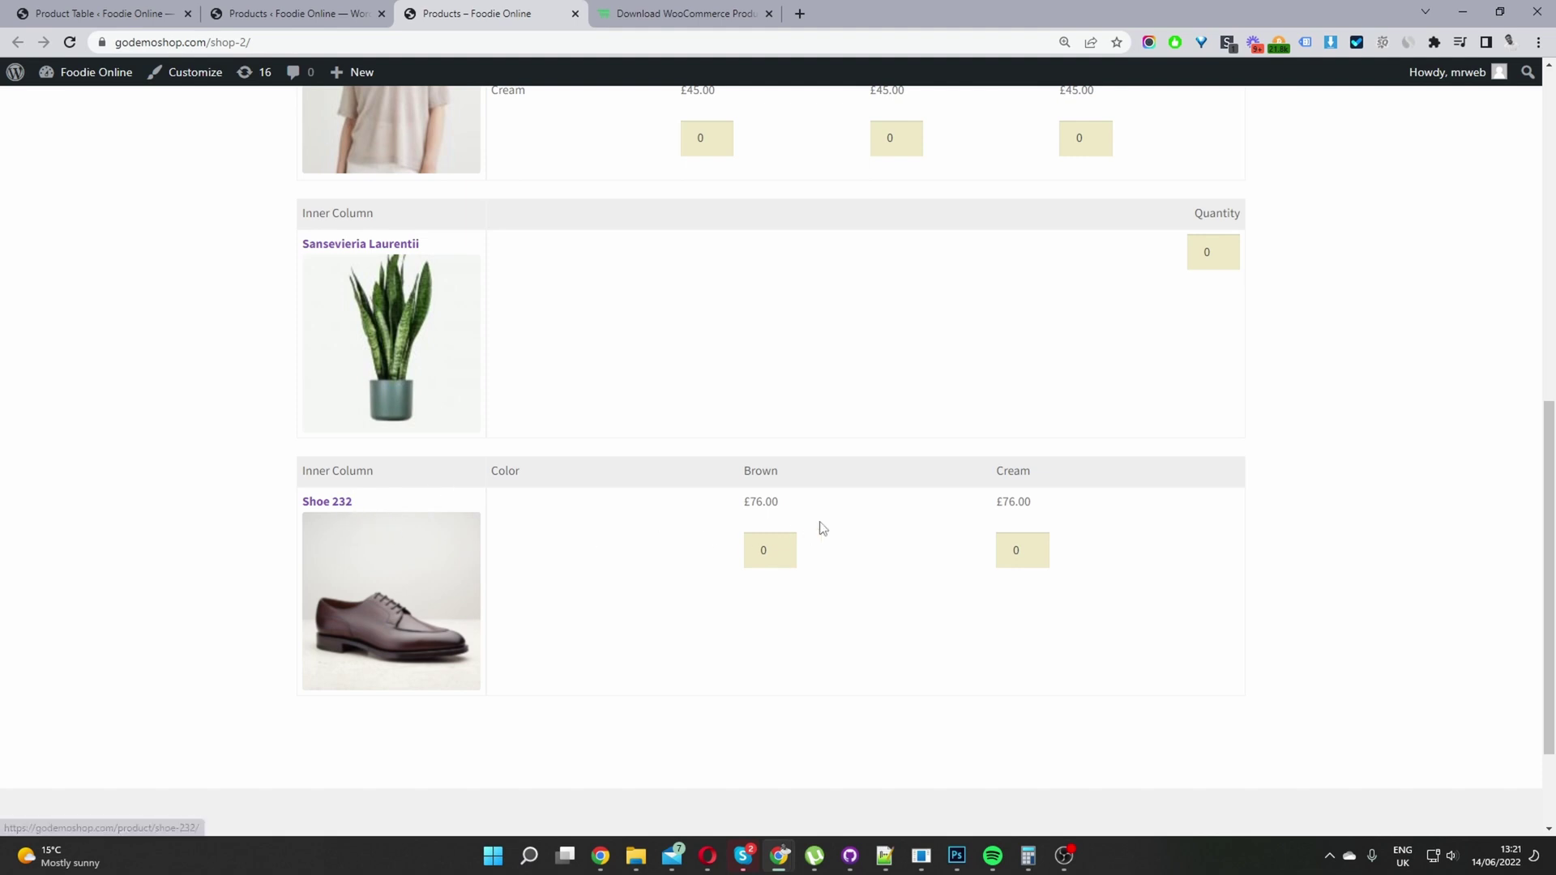
{"action": "double_click", "coordinate": [770, 550]}
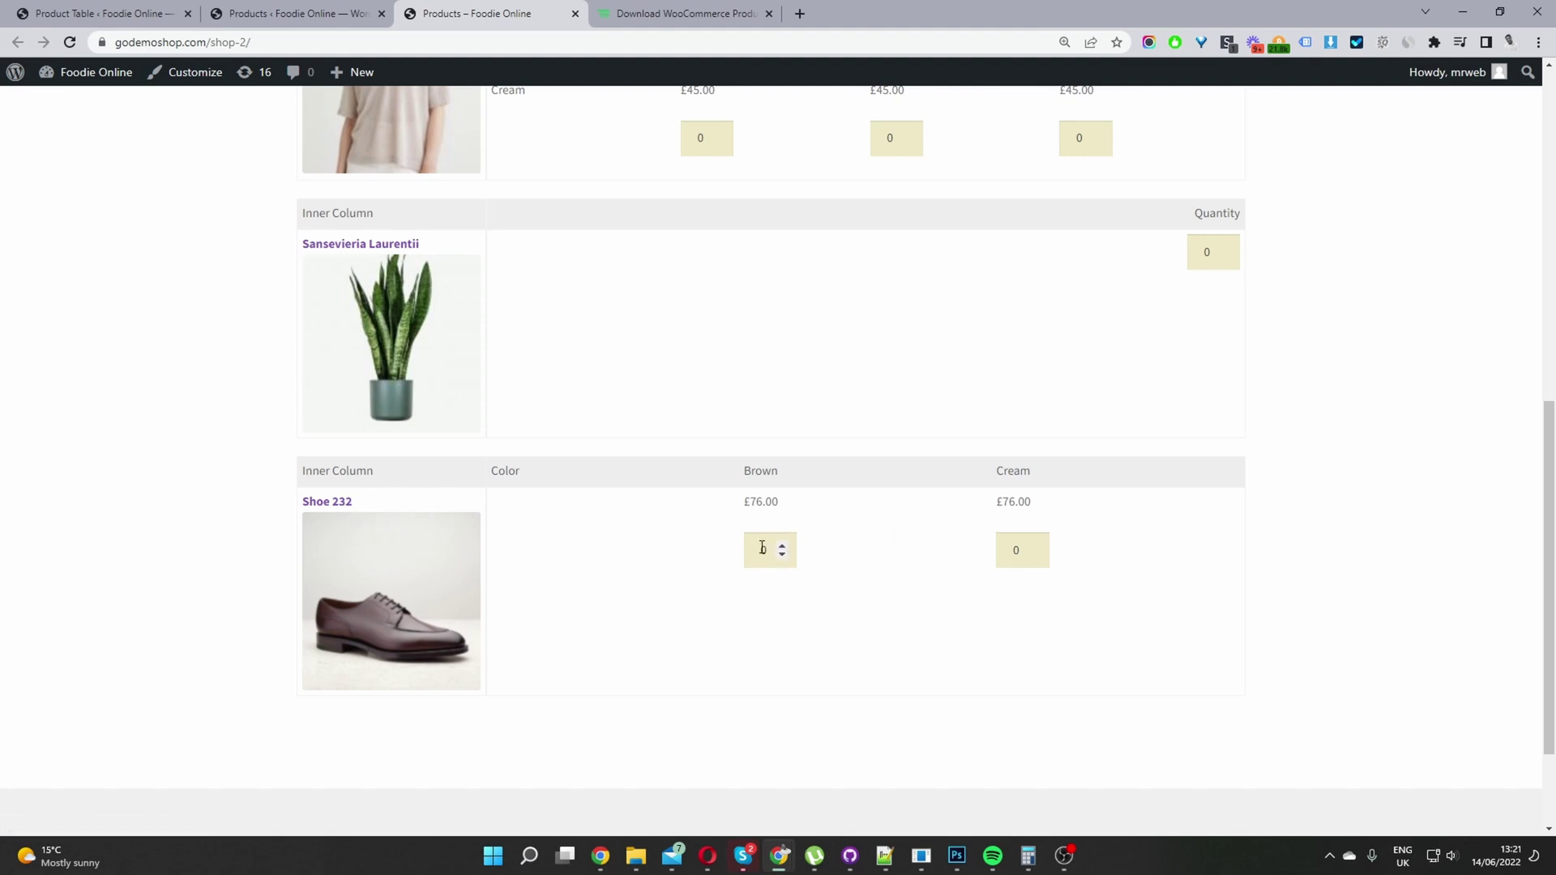
{"action": "type", "text": "30"}
{"action": "double_click", "coordinate": [1021, 549]}
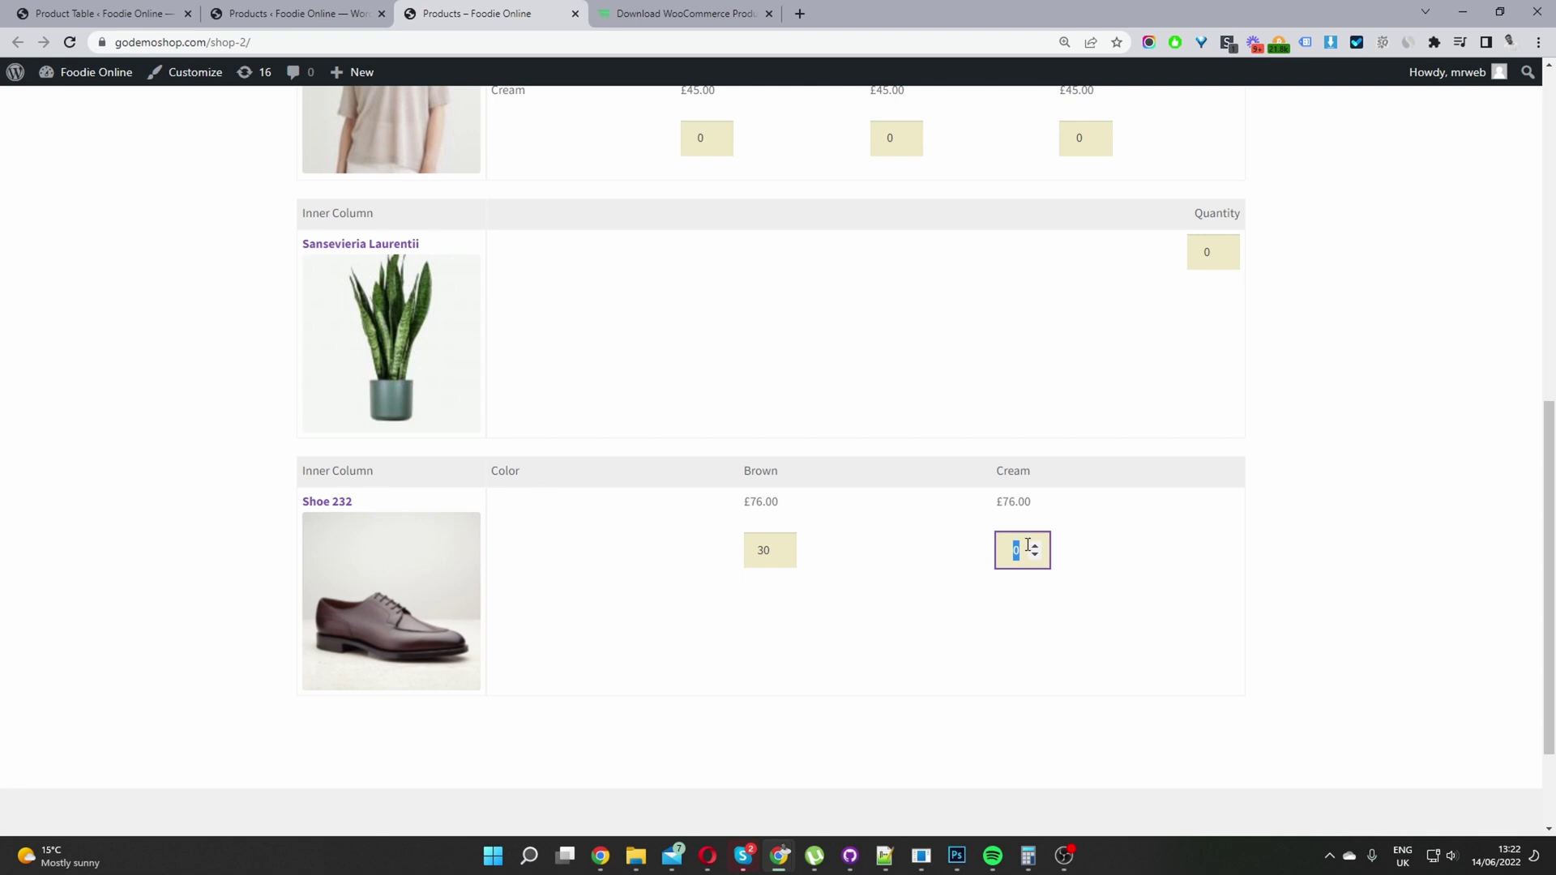
{"action": "type", "text": "3"}
{"action": "left_click", "coordinate": [1034, 544]}
{"action": "scroll", "coordinate": [1138, 553], "scroll_direction": "down", "scroll_amount": 2}
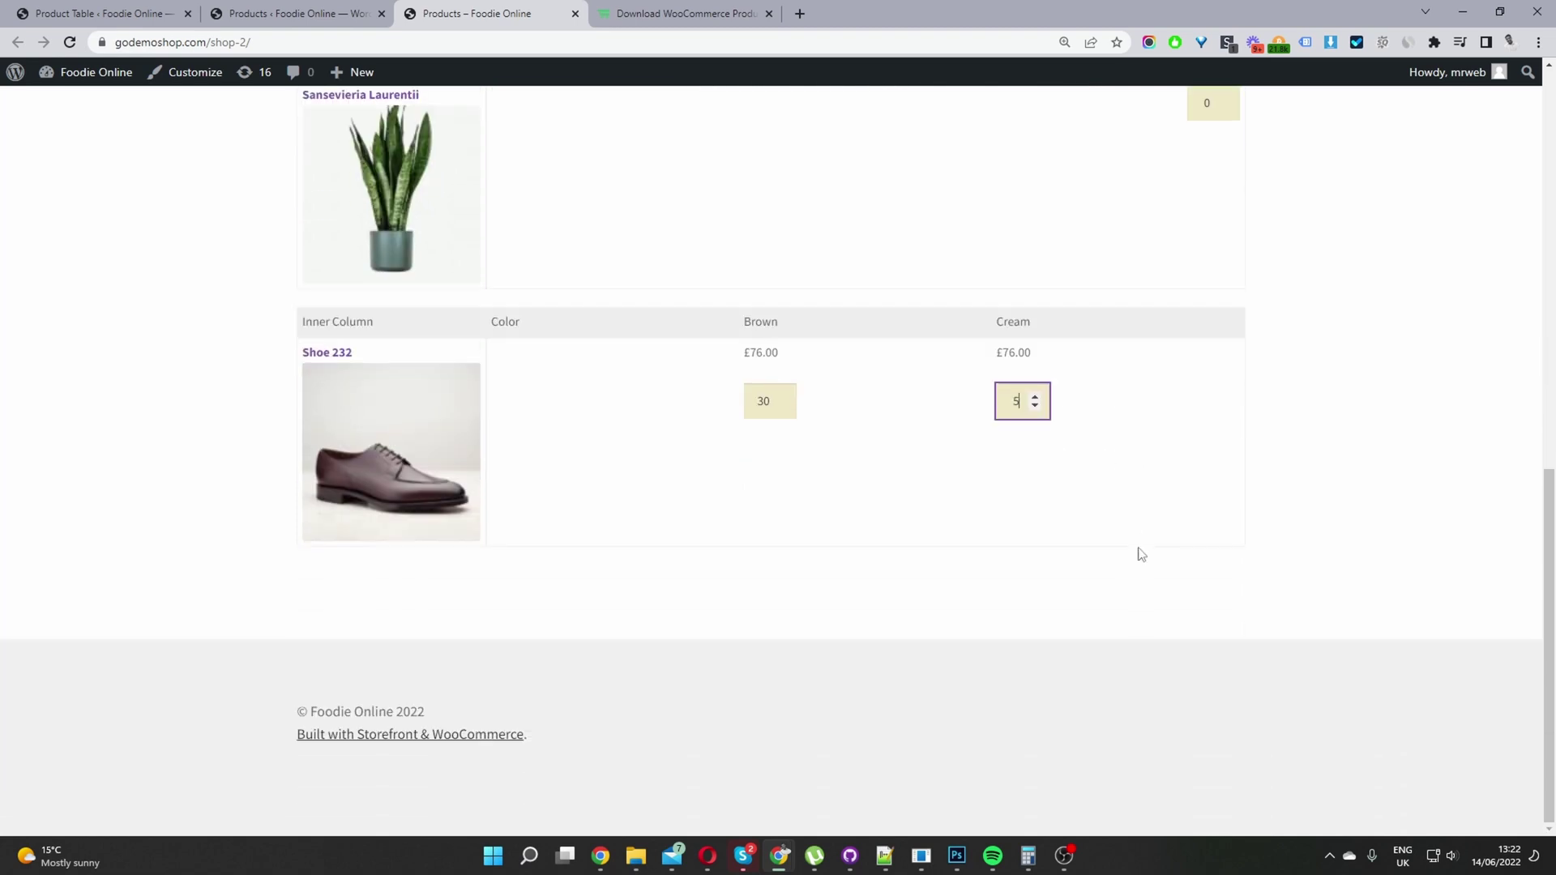
{"action": "scroll", "coordinate": [1139, 552], "scroll_direction": "up", "scroll_amount": 6}
{"action": "left_click", "coordinate": [1163, 114]}
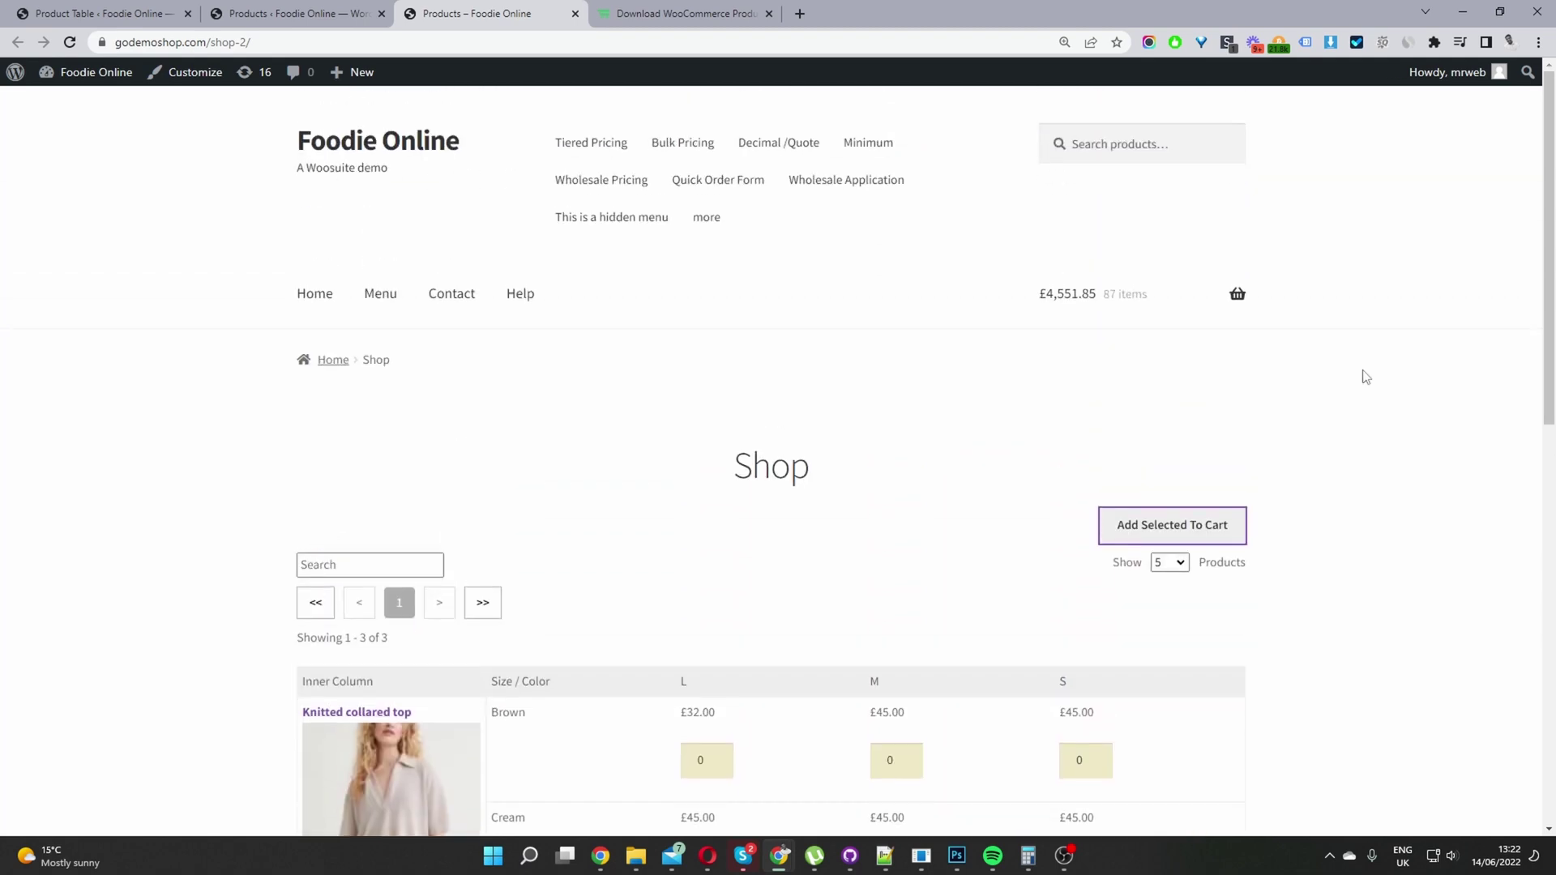
Step: Check the mini-cart's new items, then switch to the Woosuite Product Table plugin tab
{"action": "mouse_move", "coordinate": [1179, 345]}
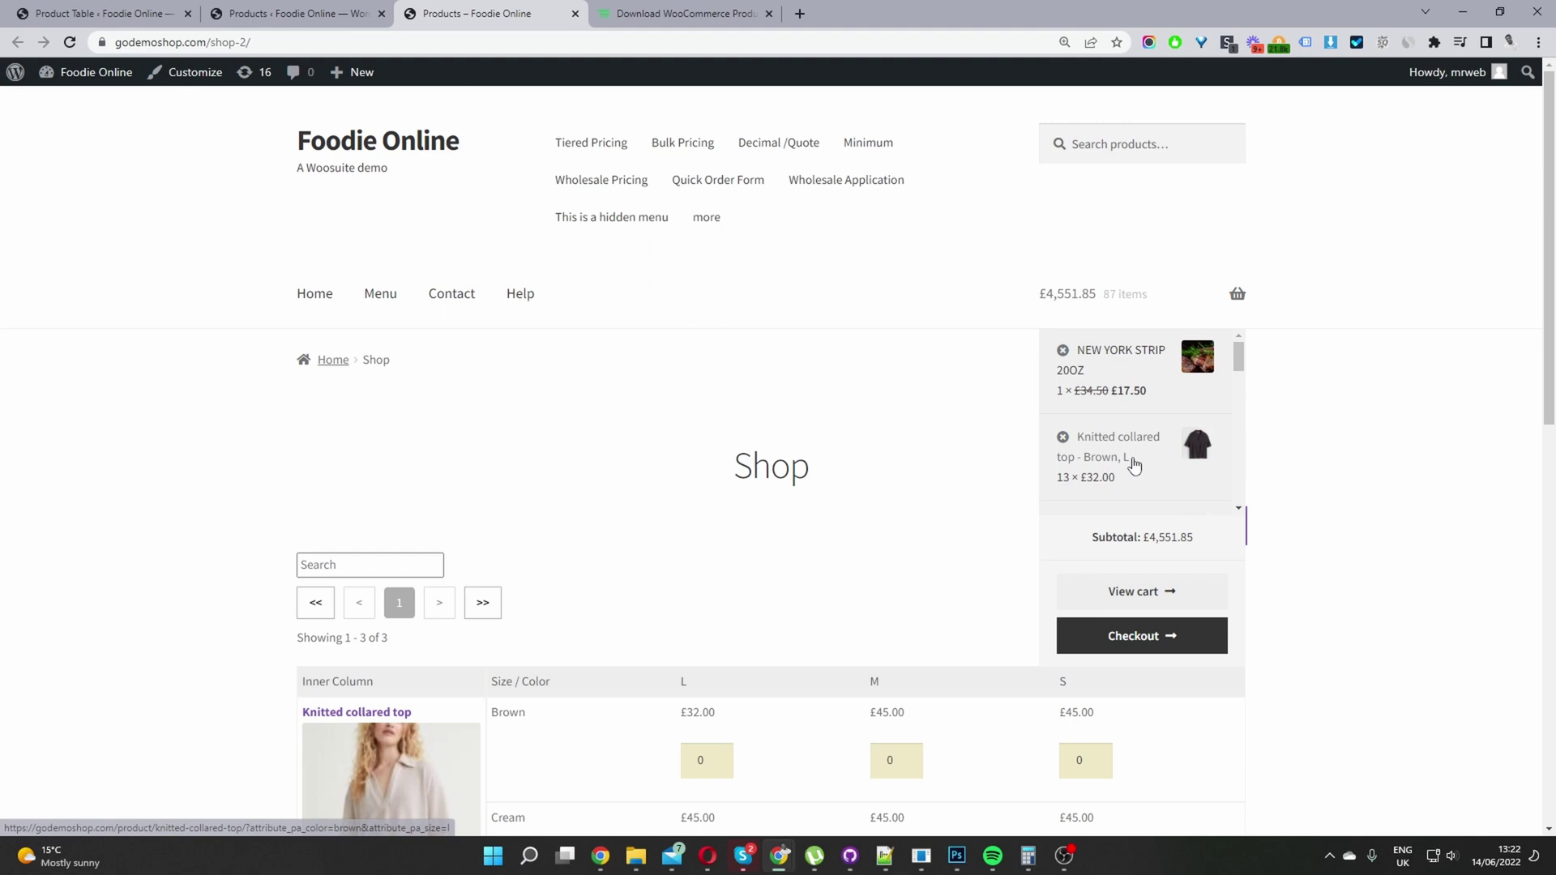
{"action": "scroll", "coordinate": [1133, 460], "scroll_direction": "down", "scroll_amount": 5}
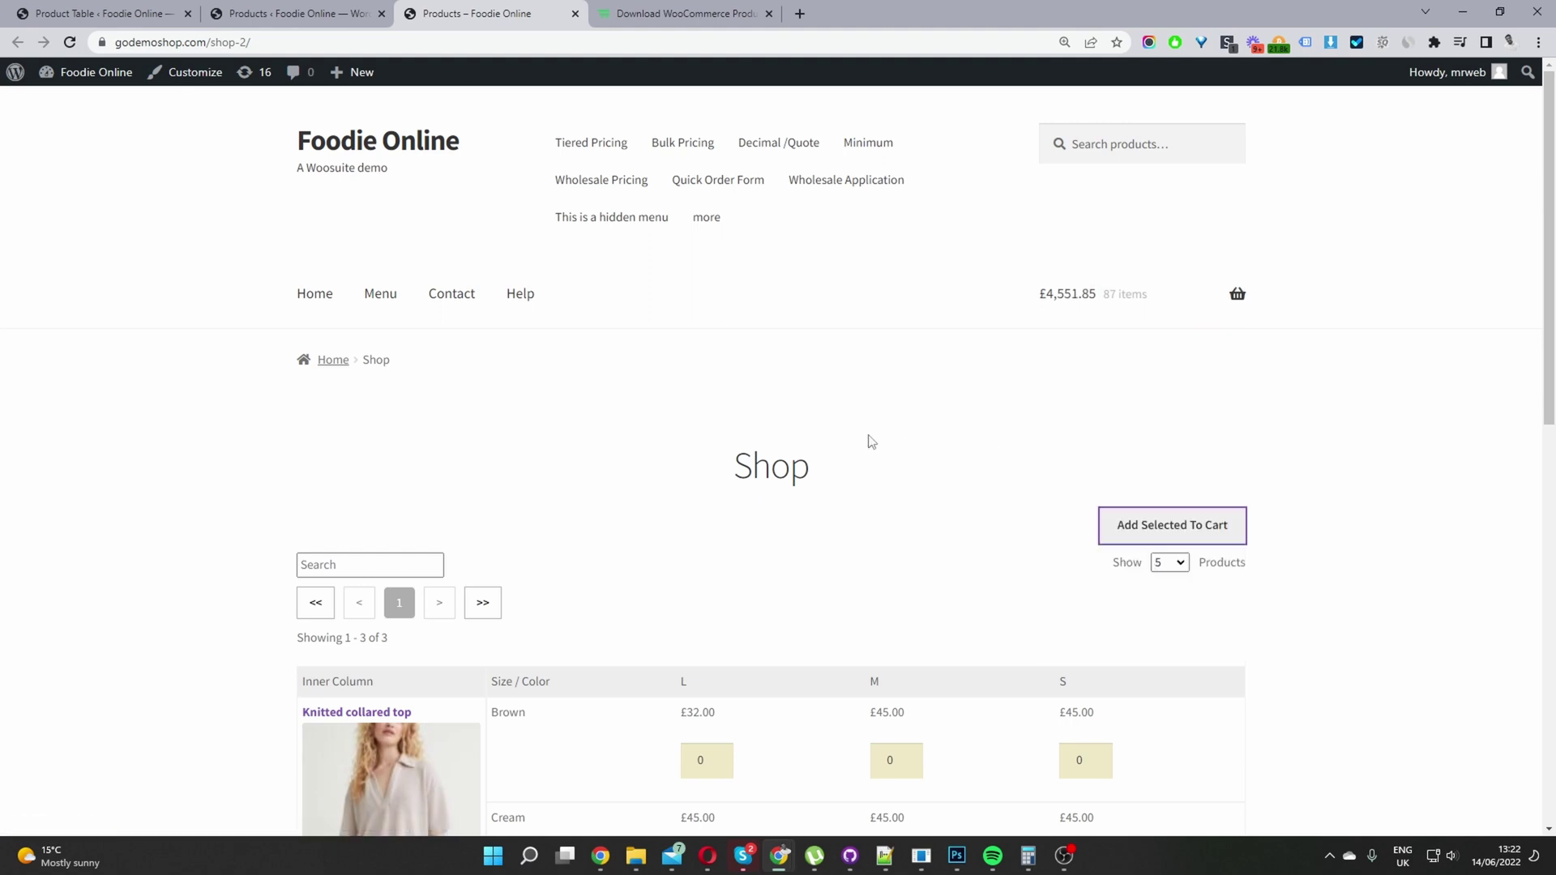
{"action": "scroll", "coordinate": [883, 474], "scroll_direction": "down", "scroll_amount": 2}
{"action": "scroll", "coordinate": [886, 480], "scroll_direction": "down", "scroll_amount": 1}
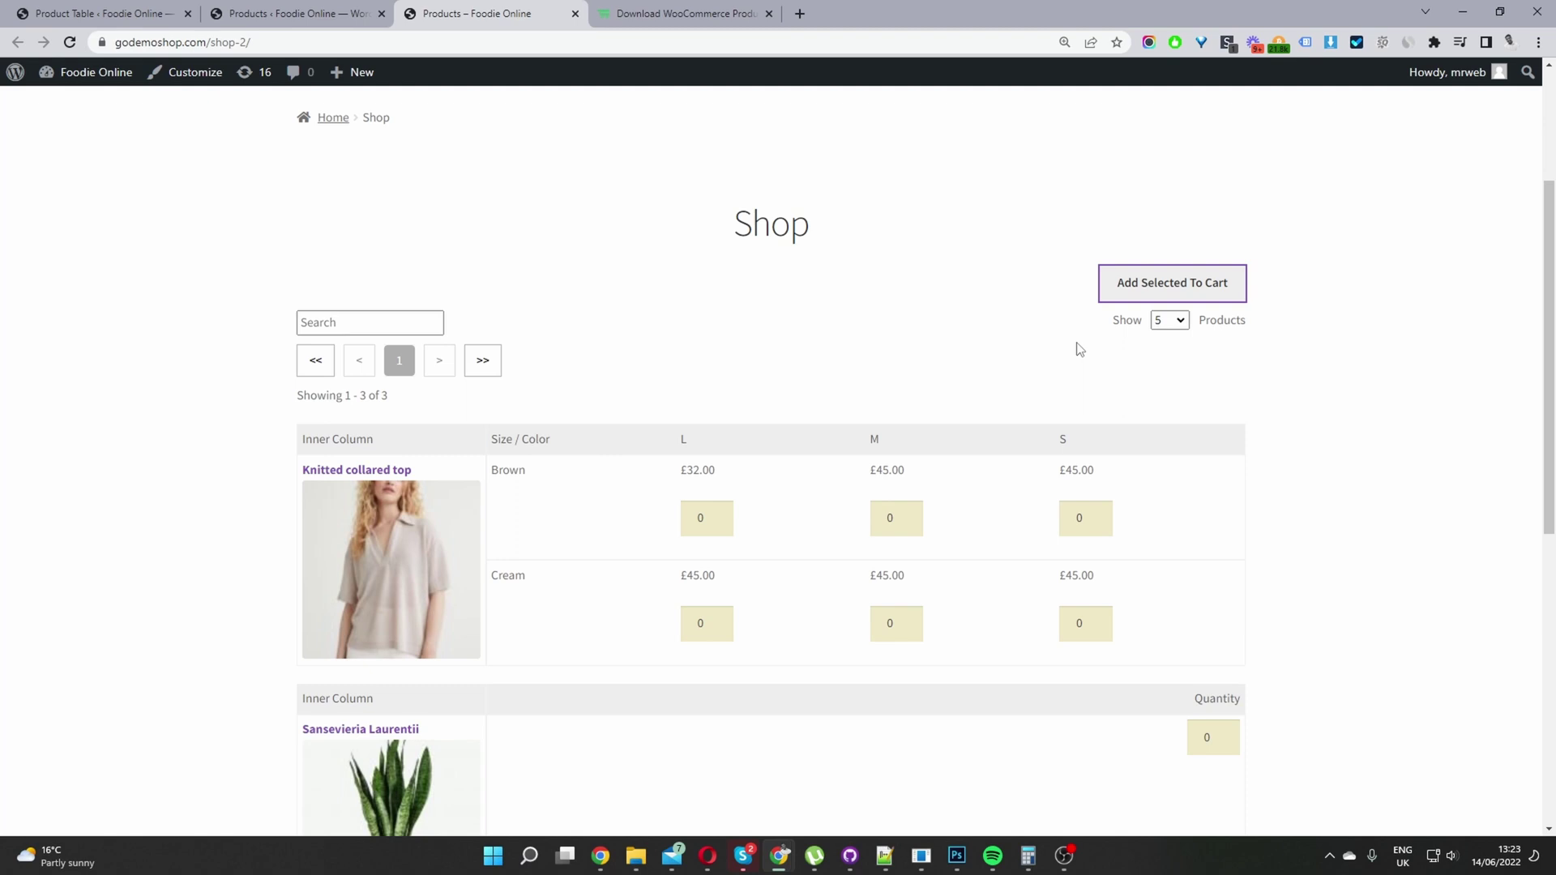
{"action": "left_click", "coordinate": [655, 13]}
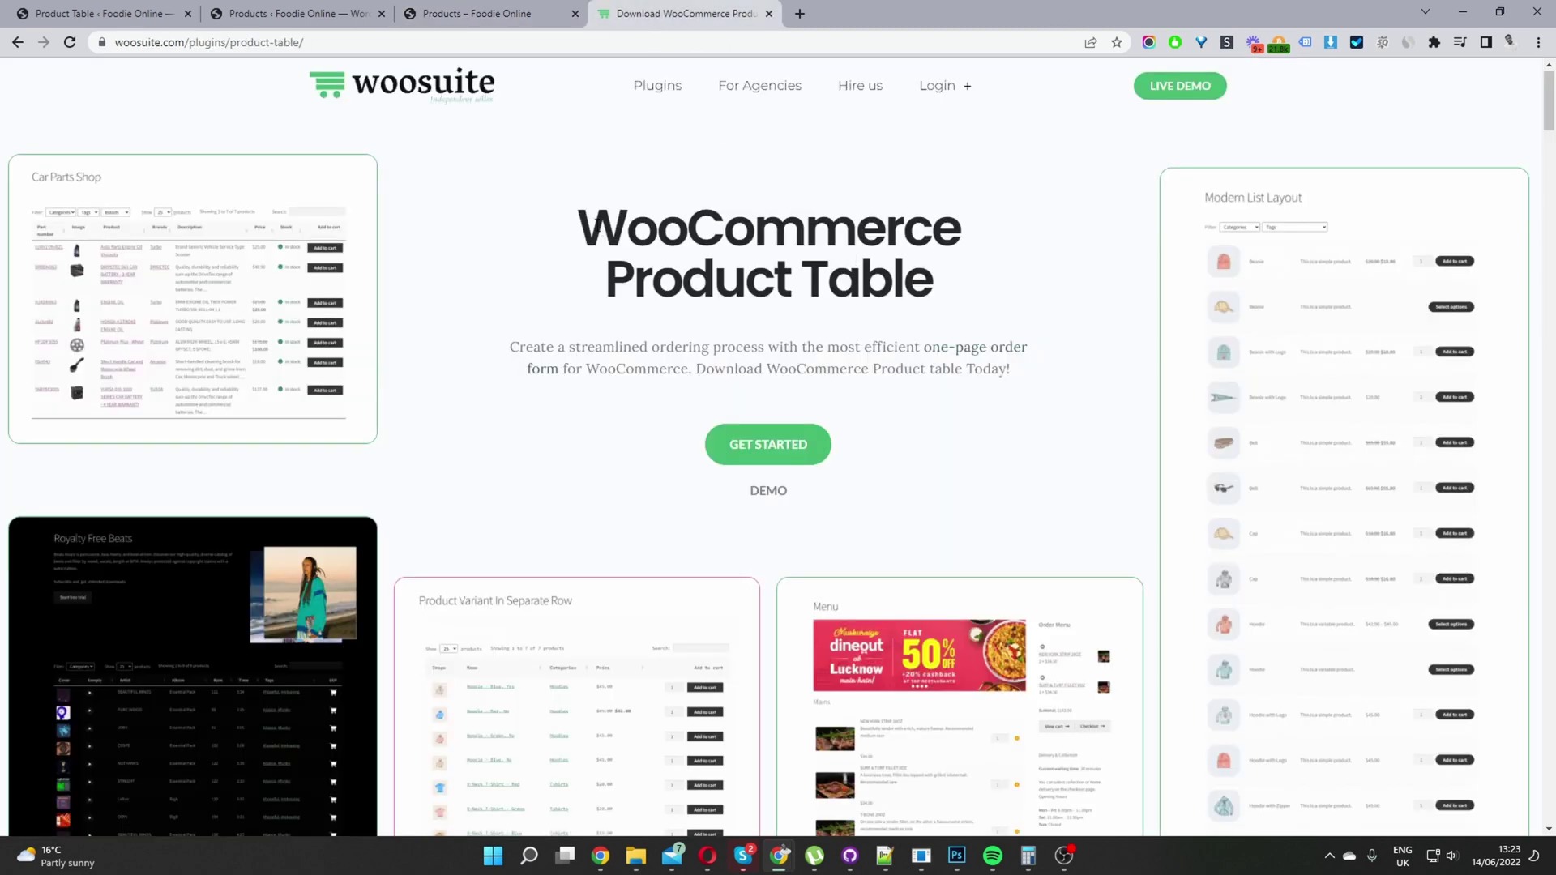
Step: Browse the WooCommerce Product Table layout demo cards, then return to the WordPress Dashboard
{"action": "left_click_drag", "start_coordinate": [596, 218], "coordinate": [929, 286]}
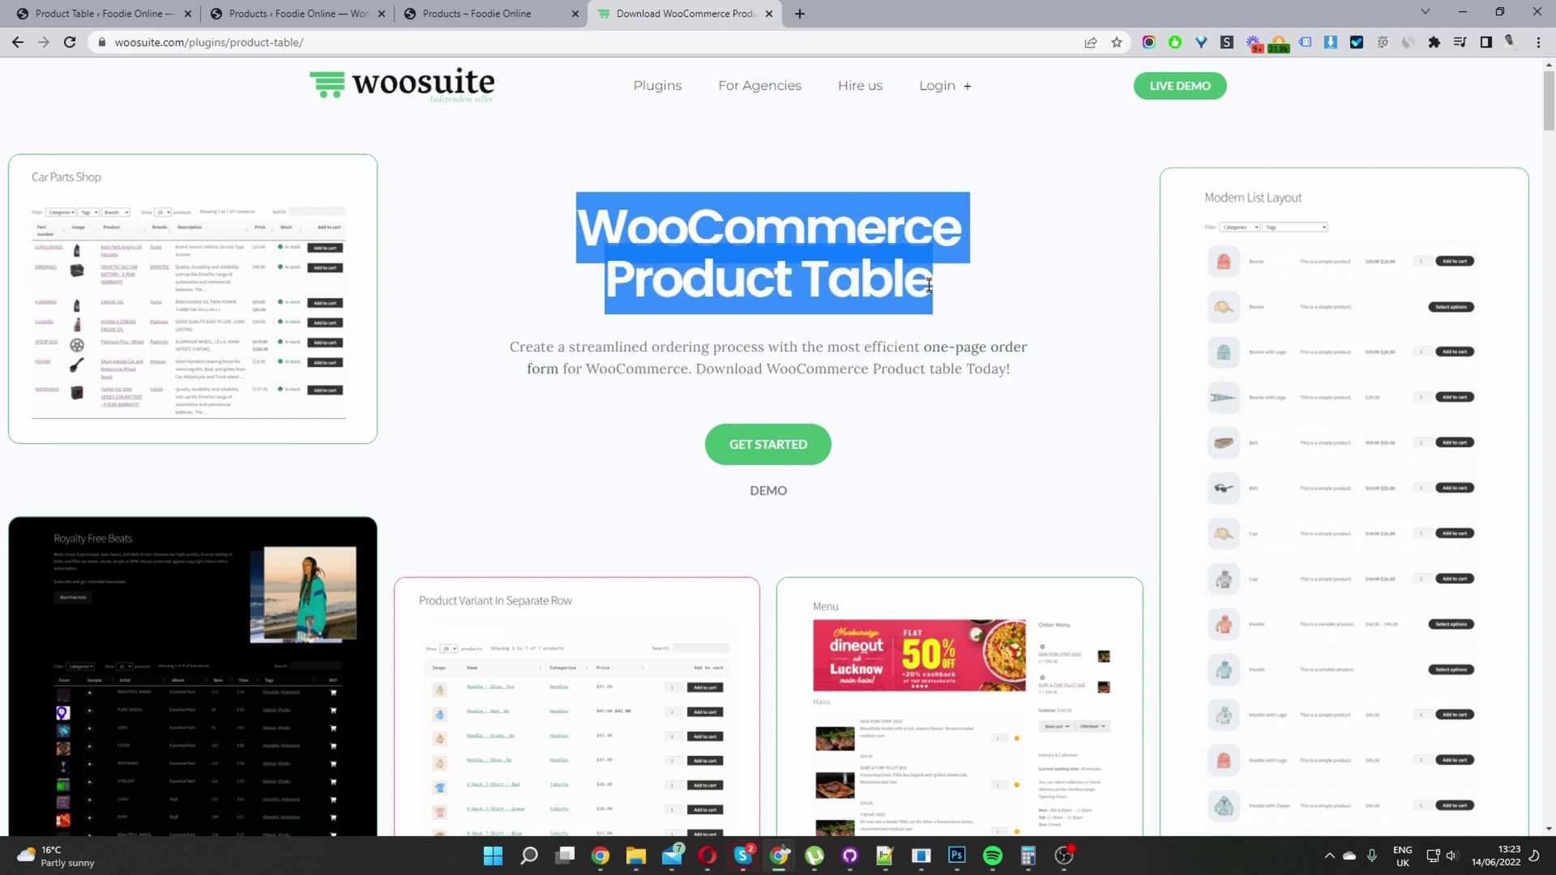
{"action": "scroll", "coordinate": [841, 464], "scroll_direction": "down", "scroll_amount": 3}
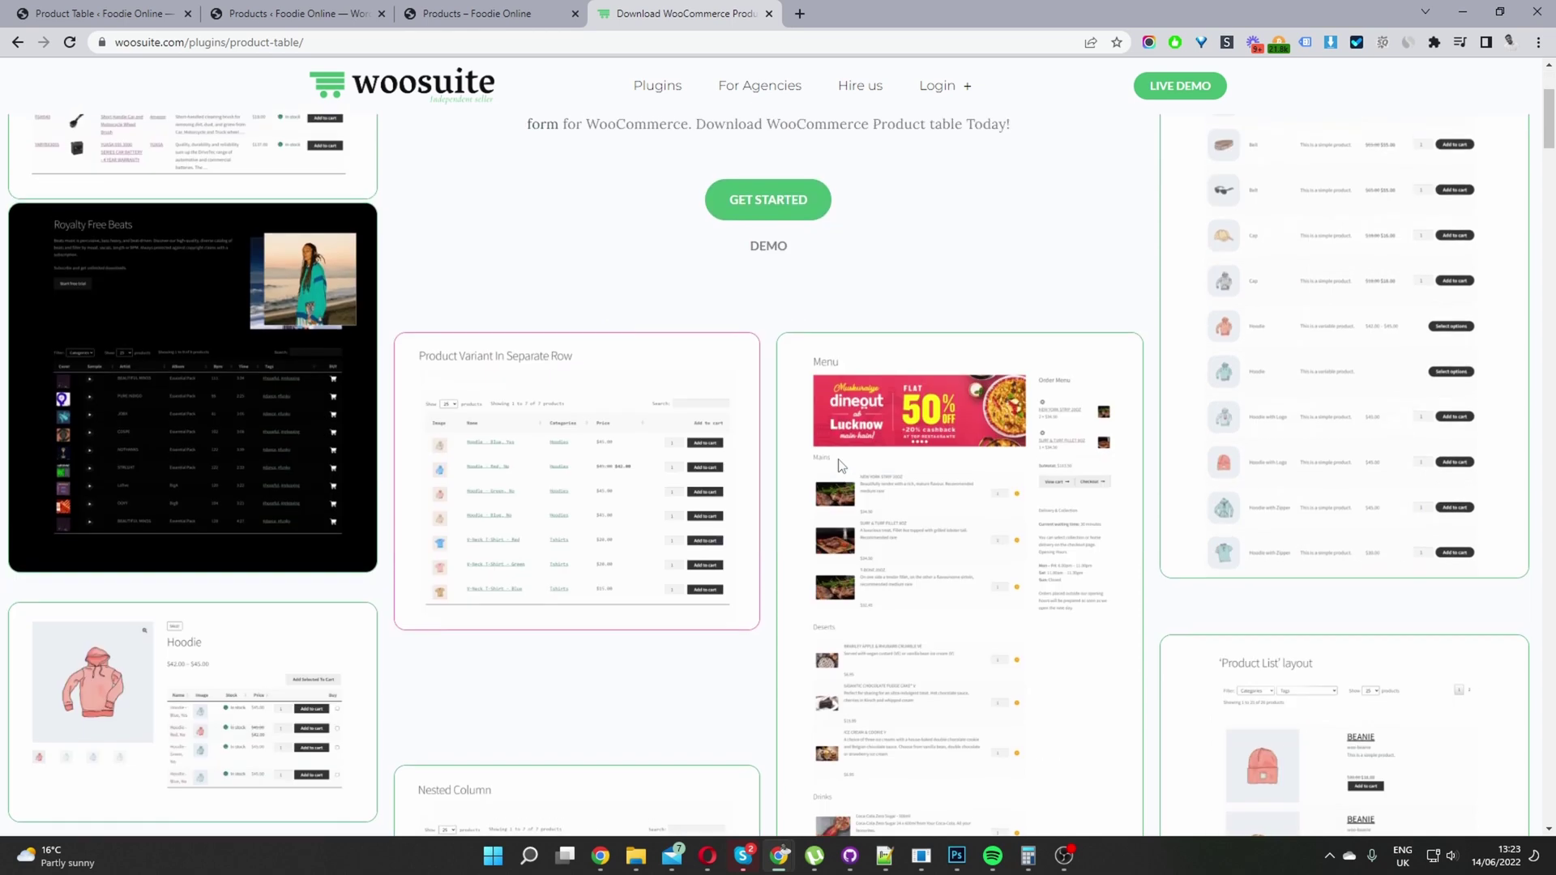
{"action": "scroll", "coordinate": [840, 460], "scroll_direction": "down", "scroll_amount": 2}
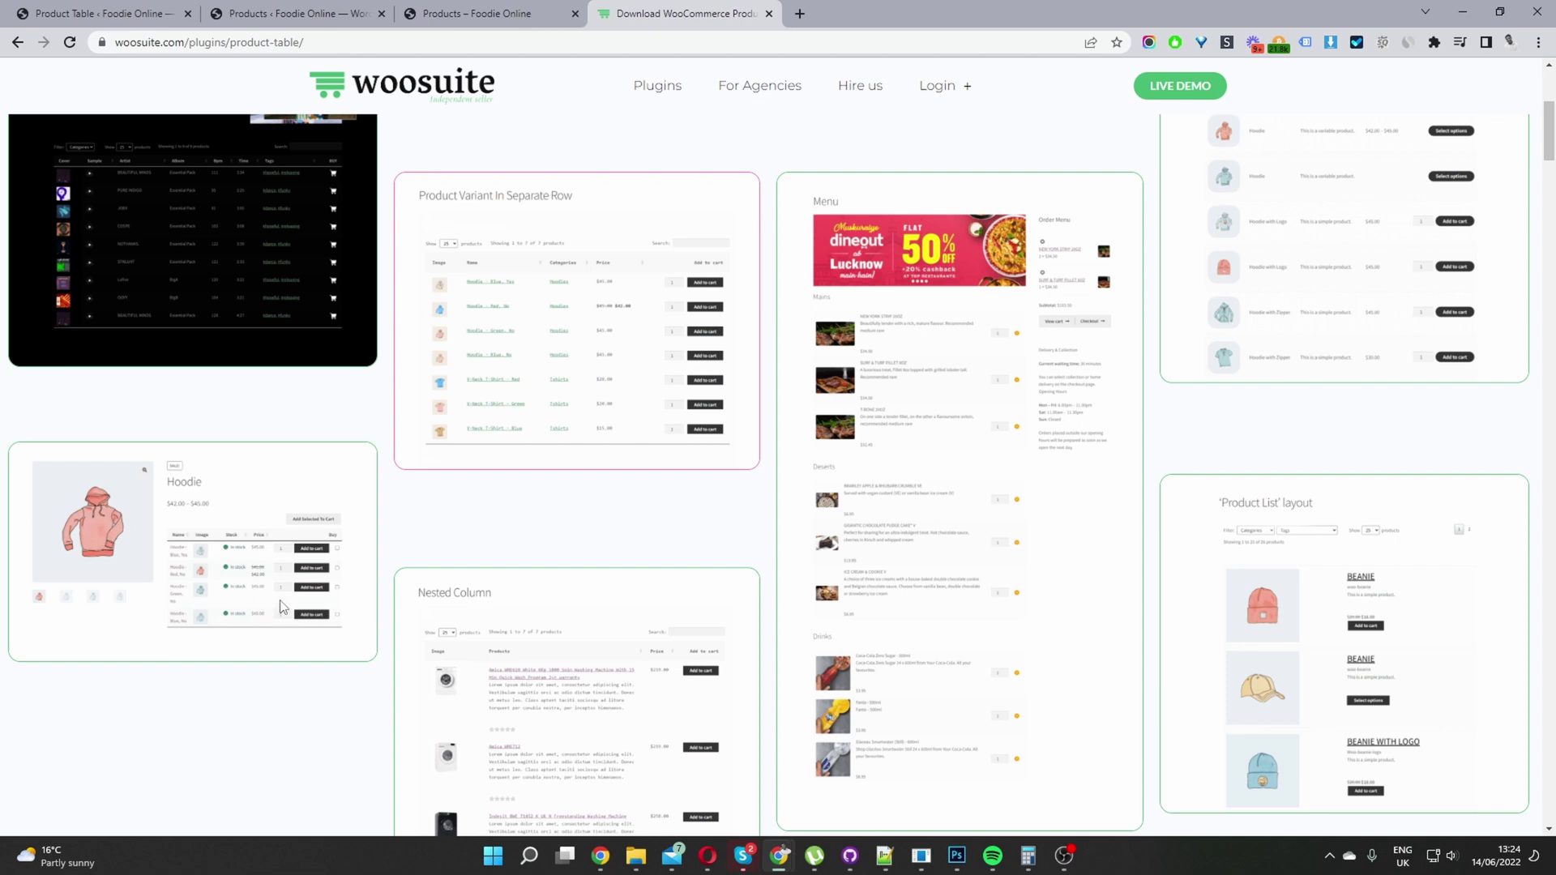
{"action": "scroll", "coordinate": [278, 632], "scroll_direction": "up", "scroll_amount": 4}
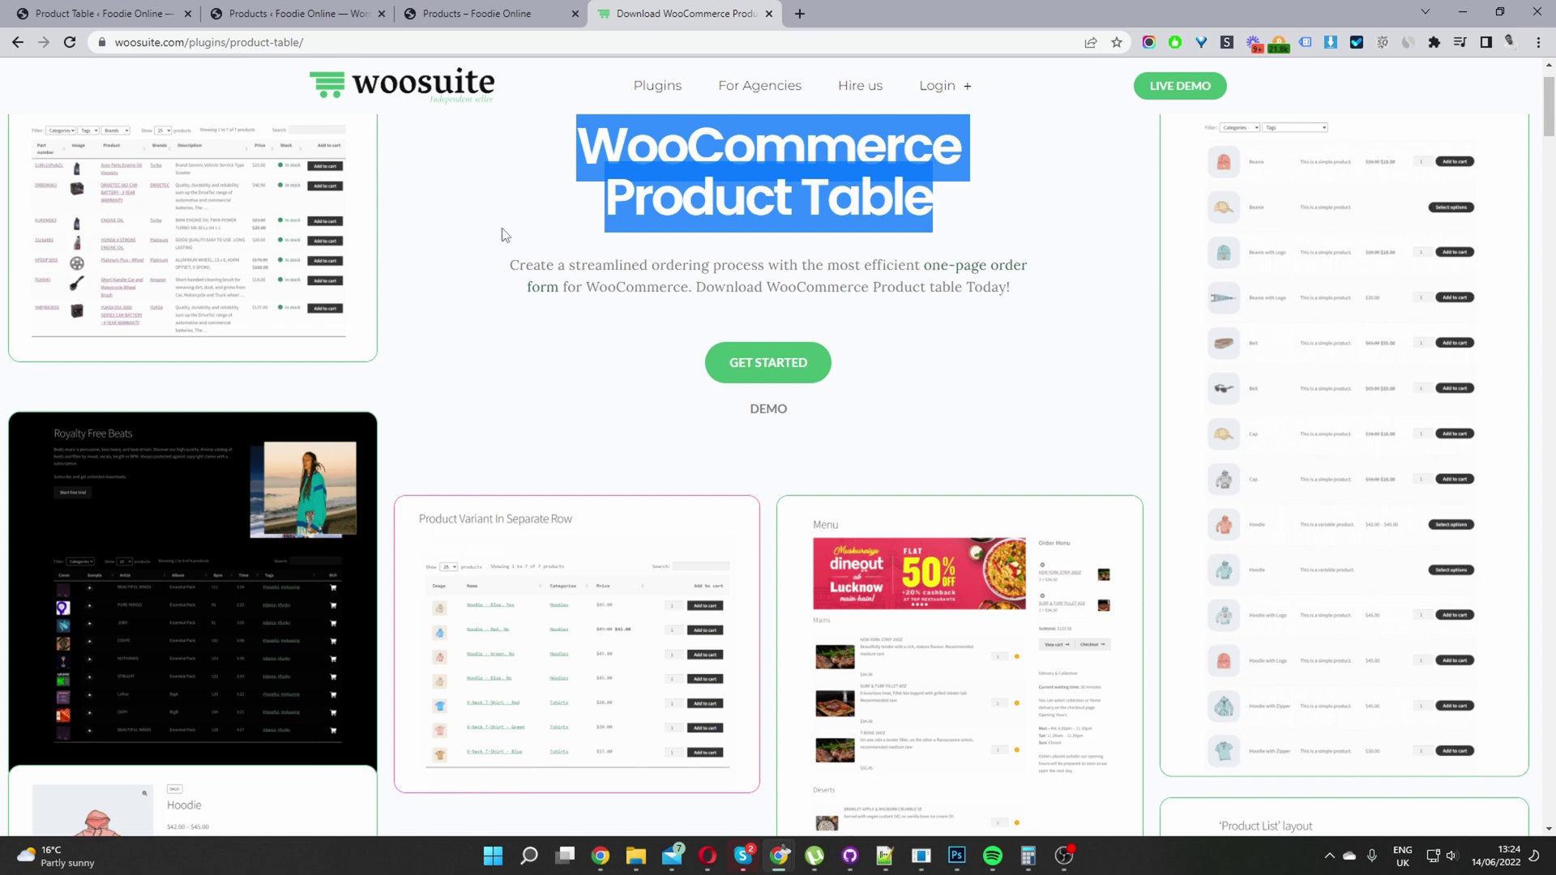
{"action": "left_click", "coordinate": [154, 21]}
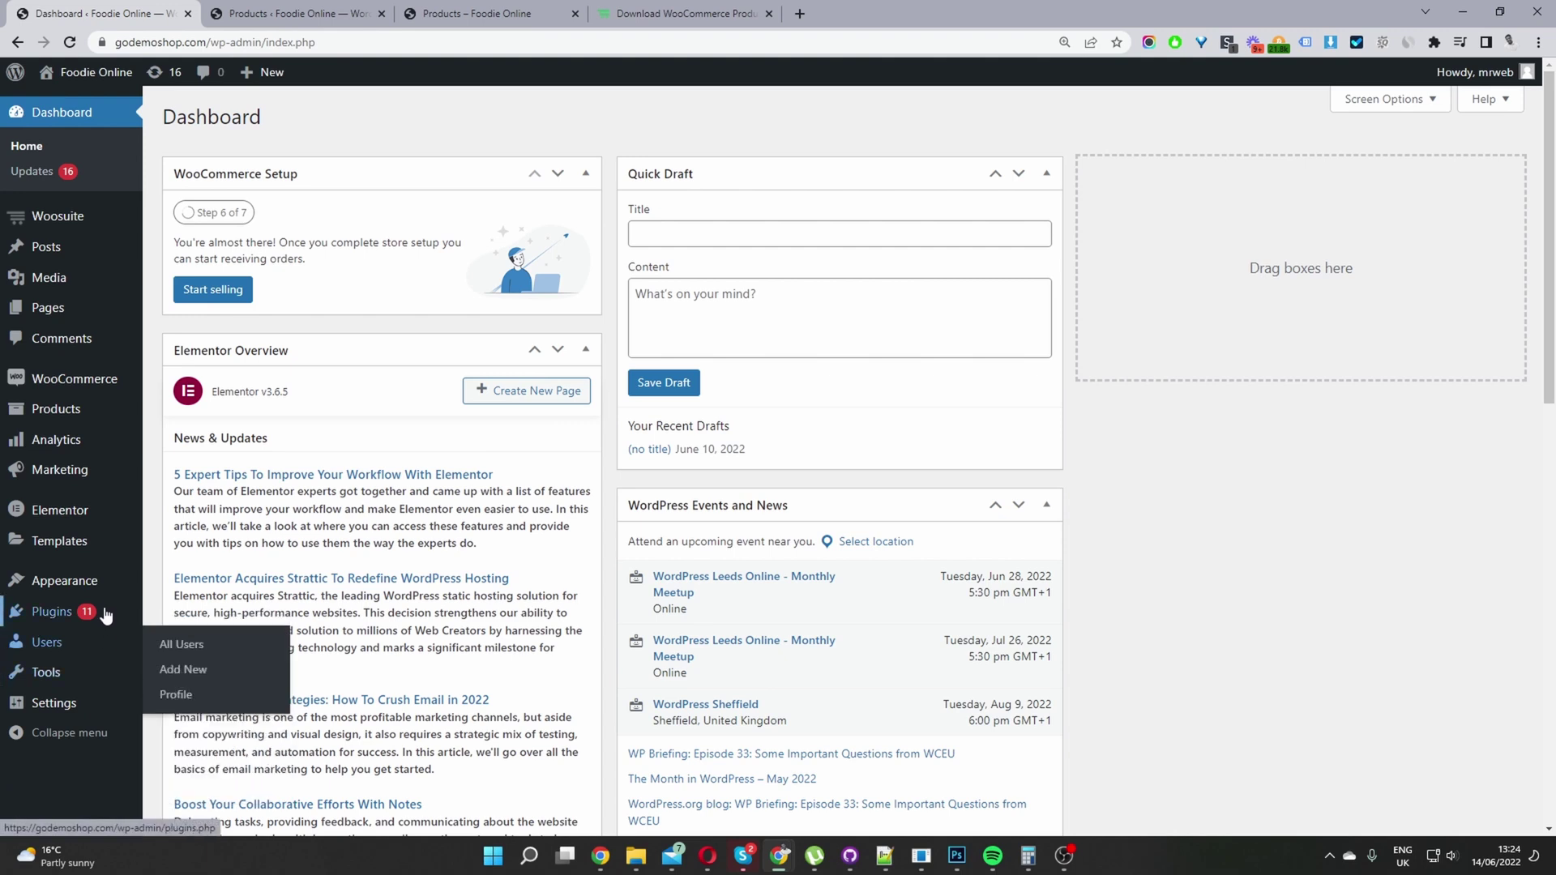
Step: Go to Woosuite > Product Table from the admin sidebar
{"action": "mouse_move", "coordinate": [105, 616]}
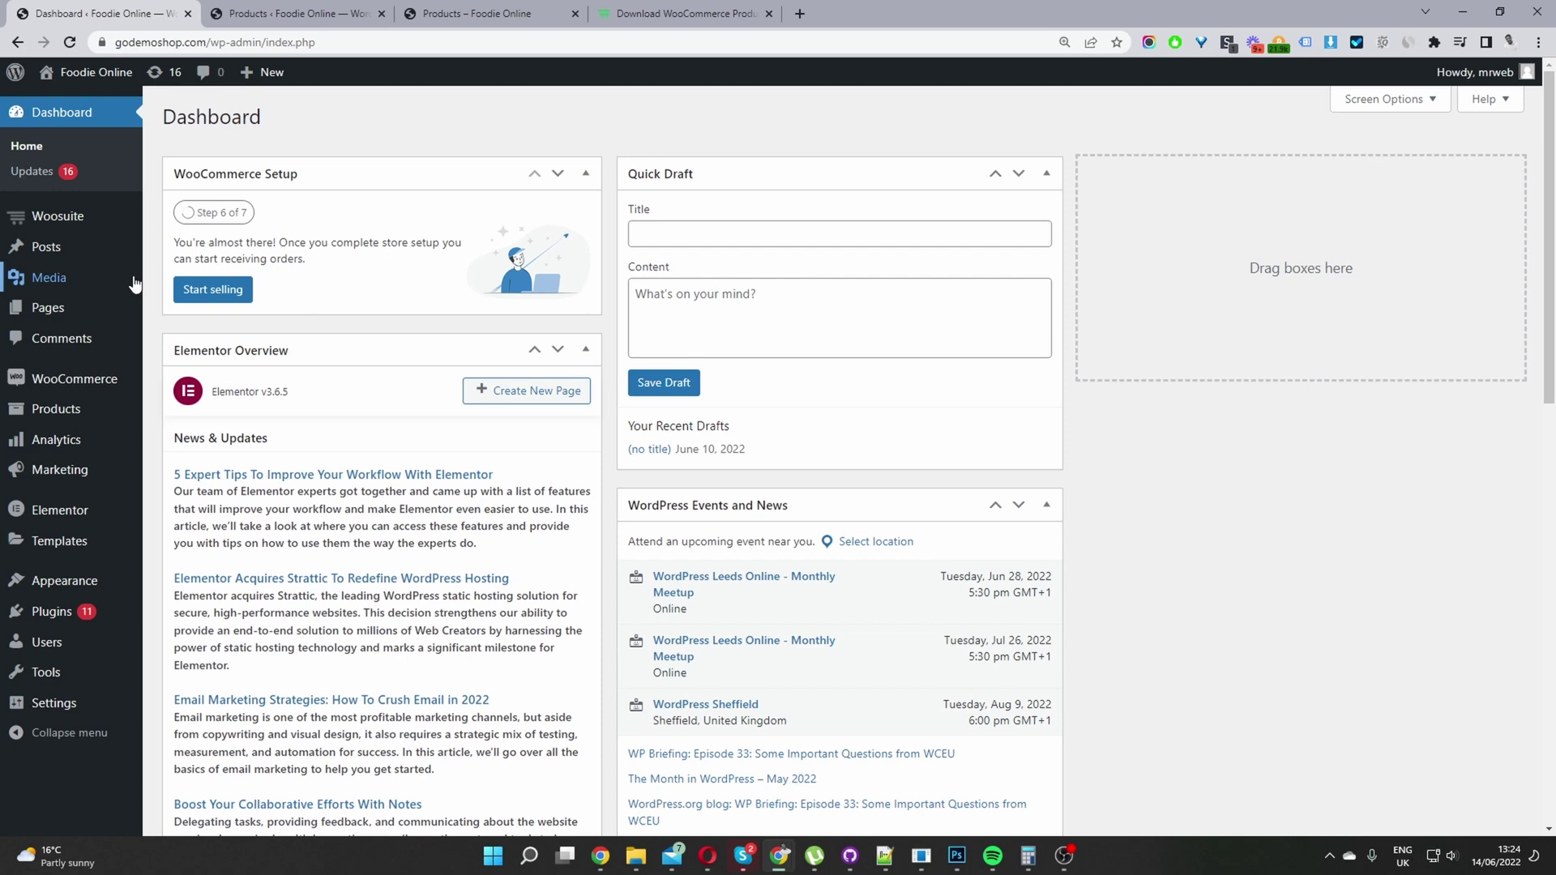
{"action": "mouse_move", "coordinate": [97, 216]}
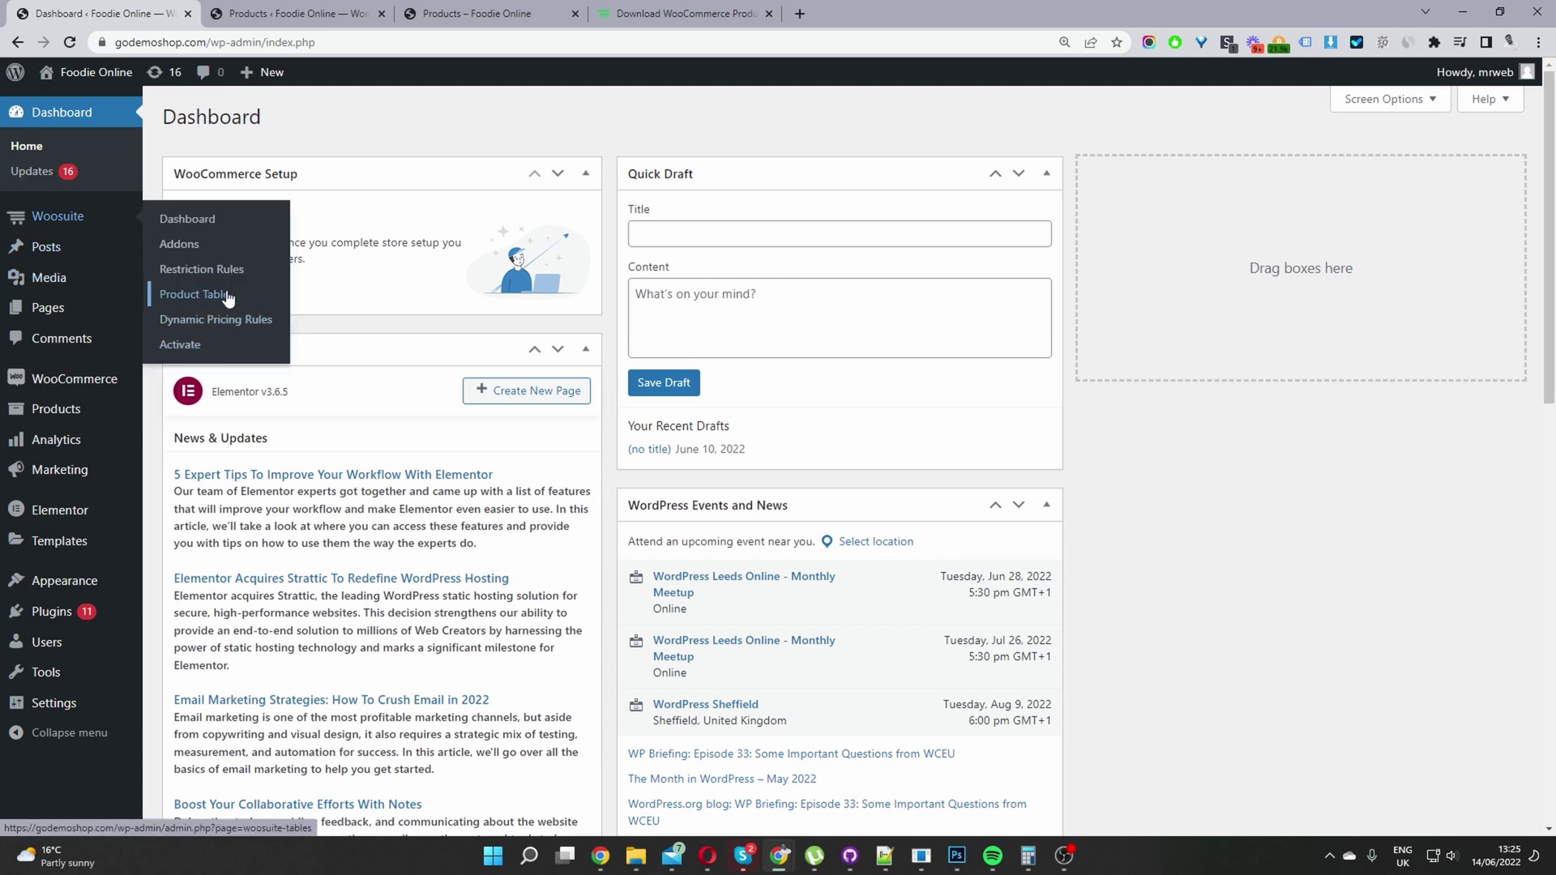
{"action": "left_click", "coordinate": [226, 296]}
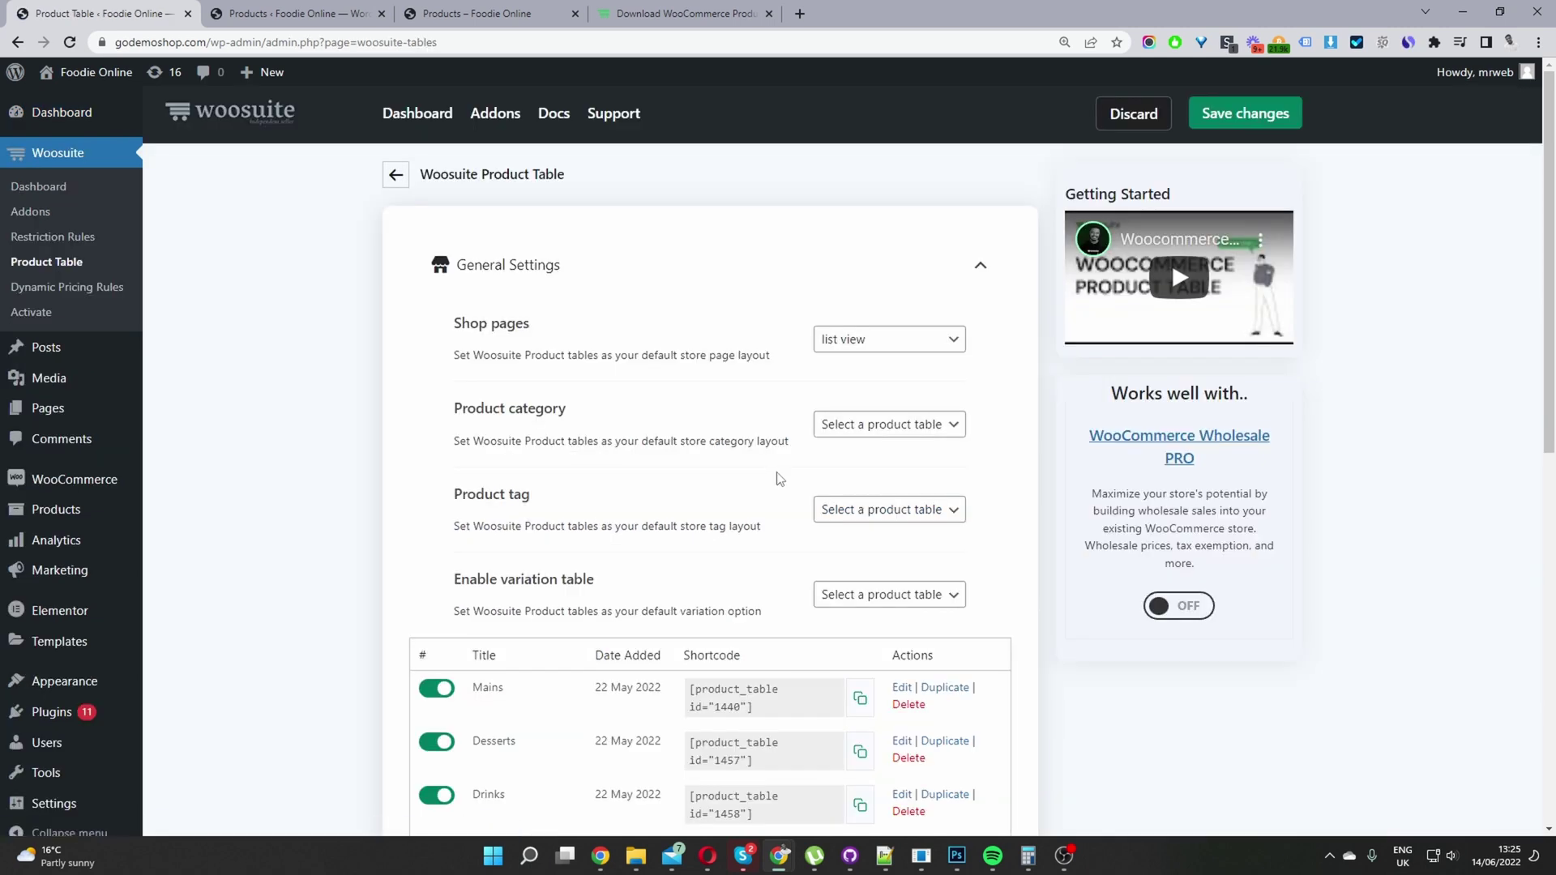
Step: Edit the 'list view' product table and select its current title
{"action": "scroll", "coordinate": [776, 478], "scroll_direction": "down", "scroll_amount": 2}
{"action": "scroll", "coordinate": [776, 478], "scroll_direction": "down", "scroll_amount": 4}
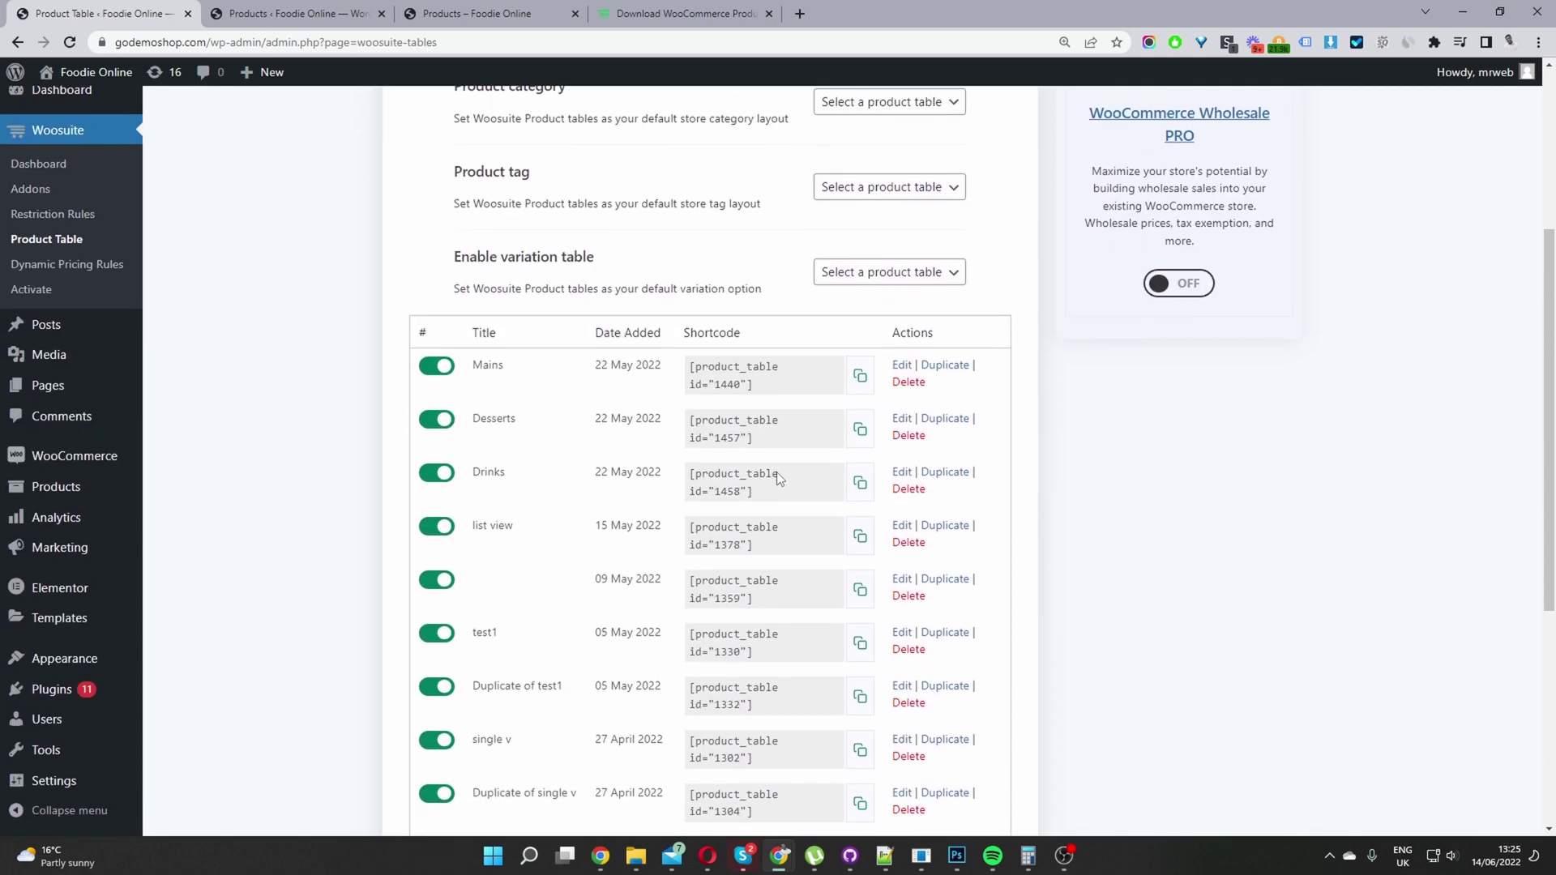
{"action": "scroll", "coordinate": [777, 473], "scroll_direction": "down", "scroll_amount": 3}
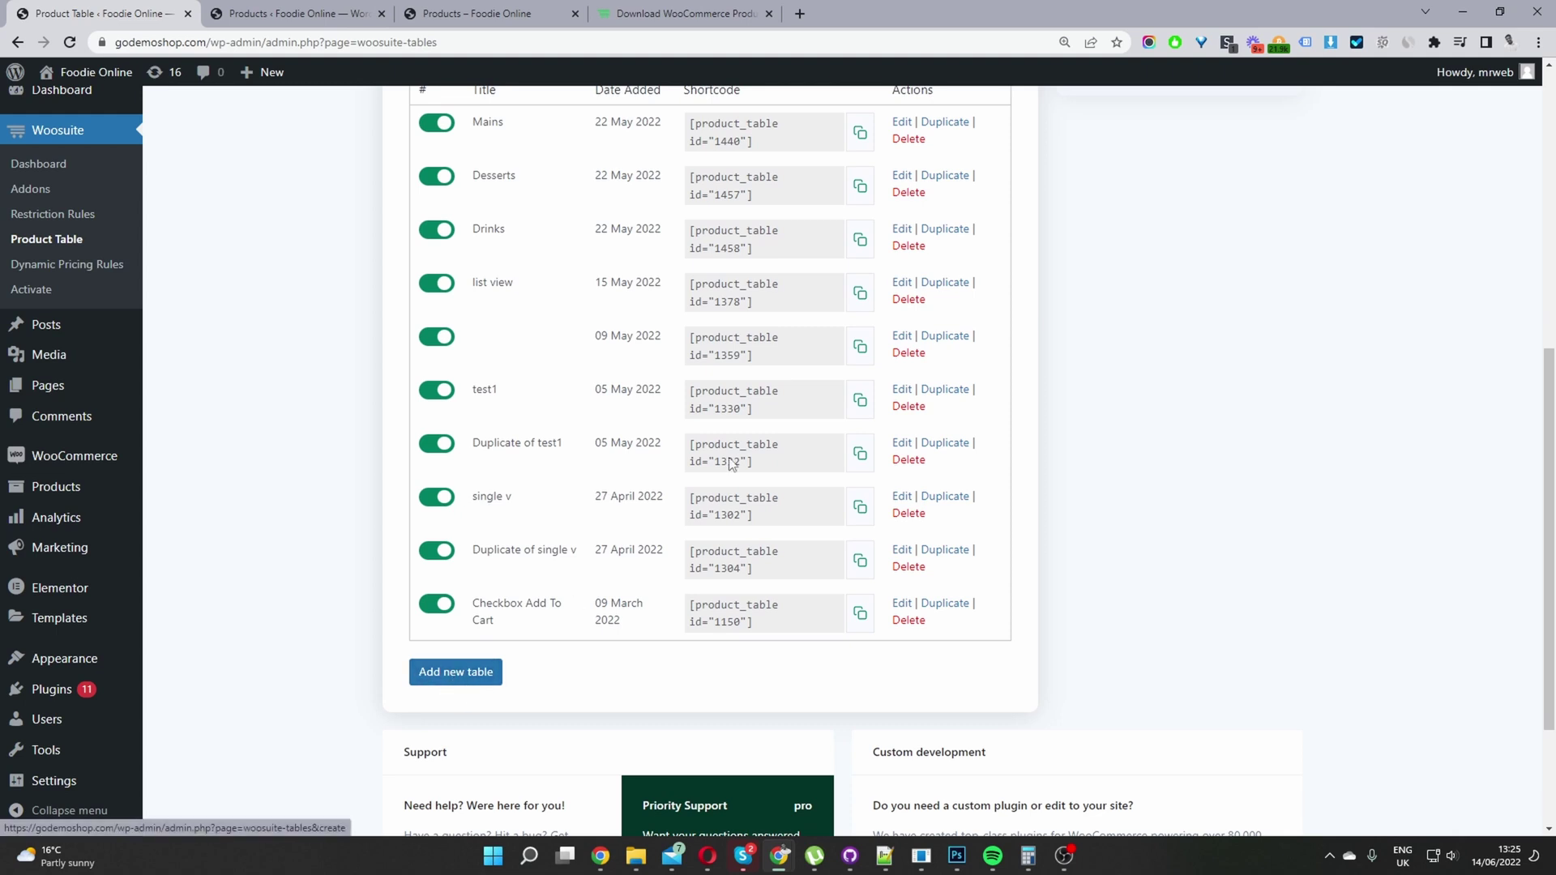
{"action": "left_click", "coordinate": [904, 285]}
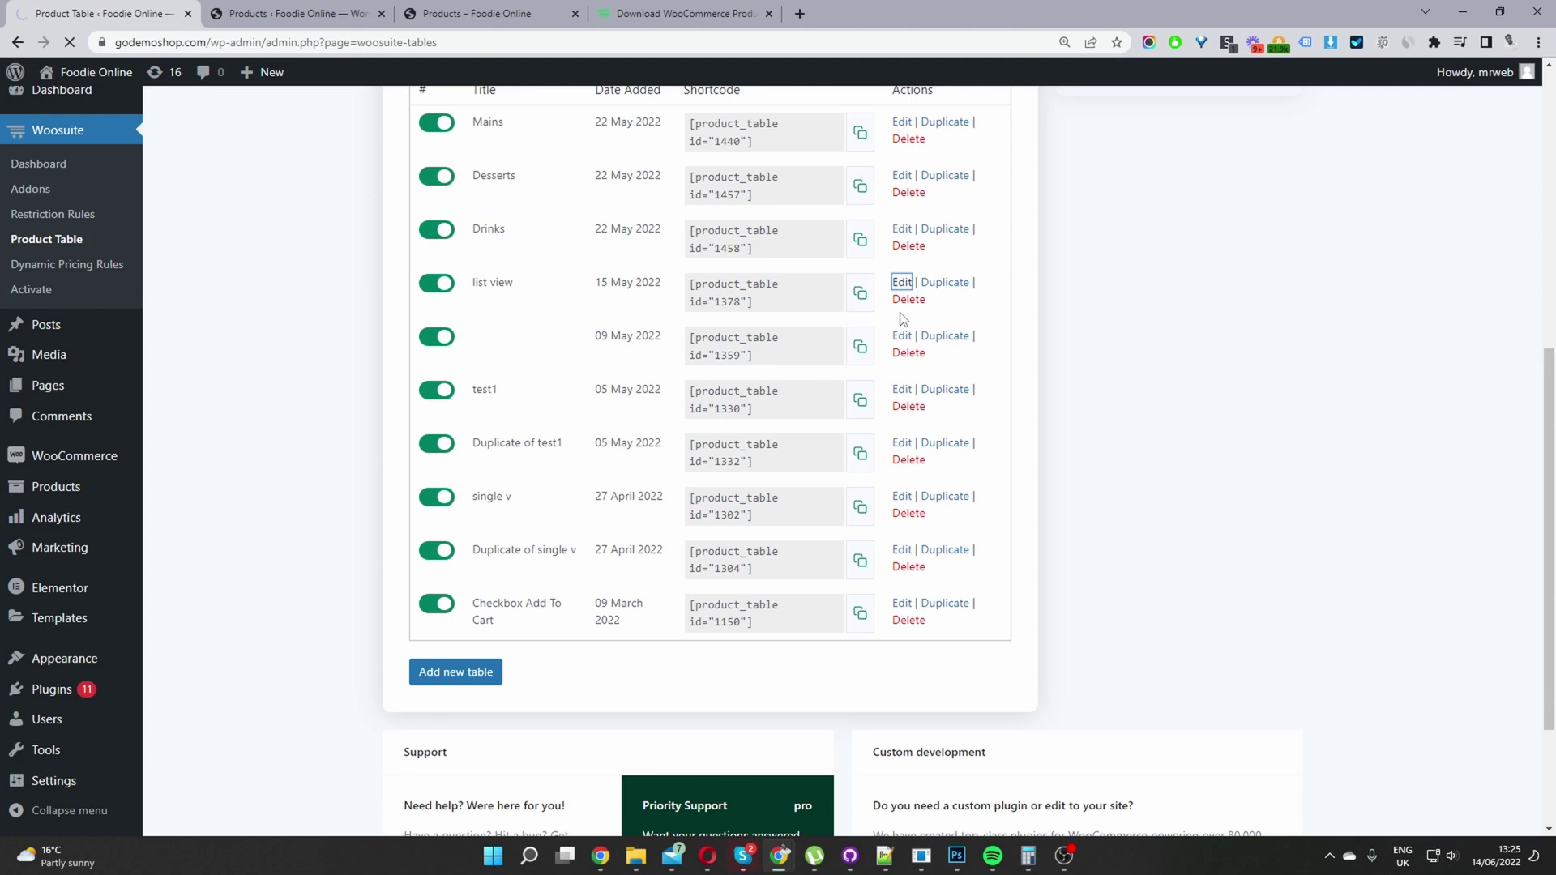
{"action": "left_click_drag", "start_coordinate": [897, 323], "coordinate": [779, 326]}
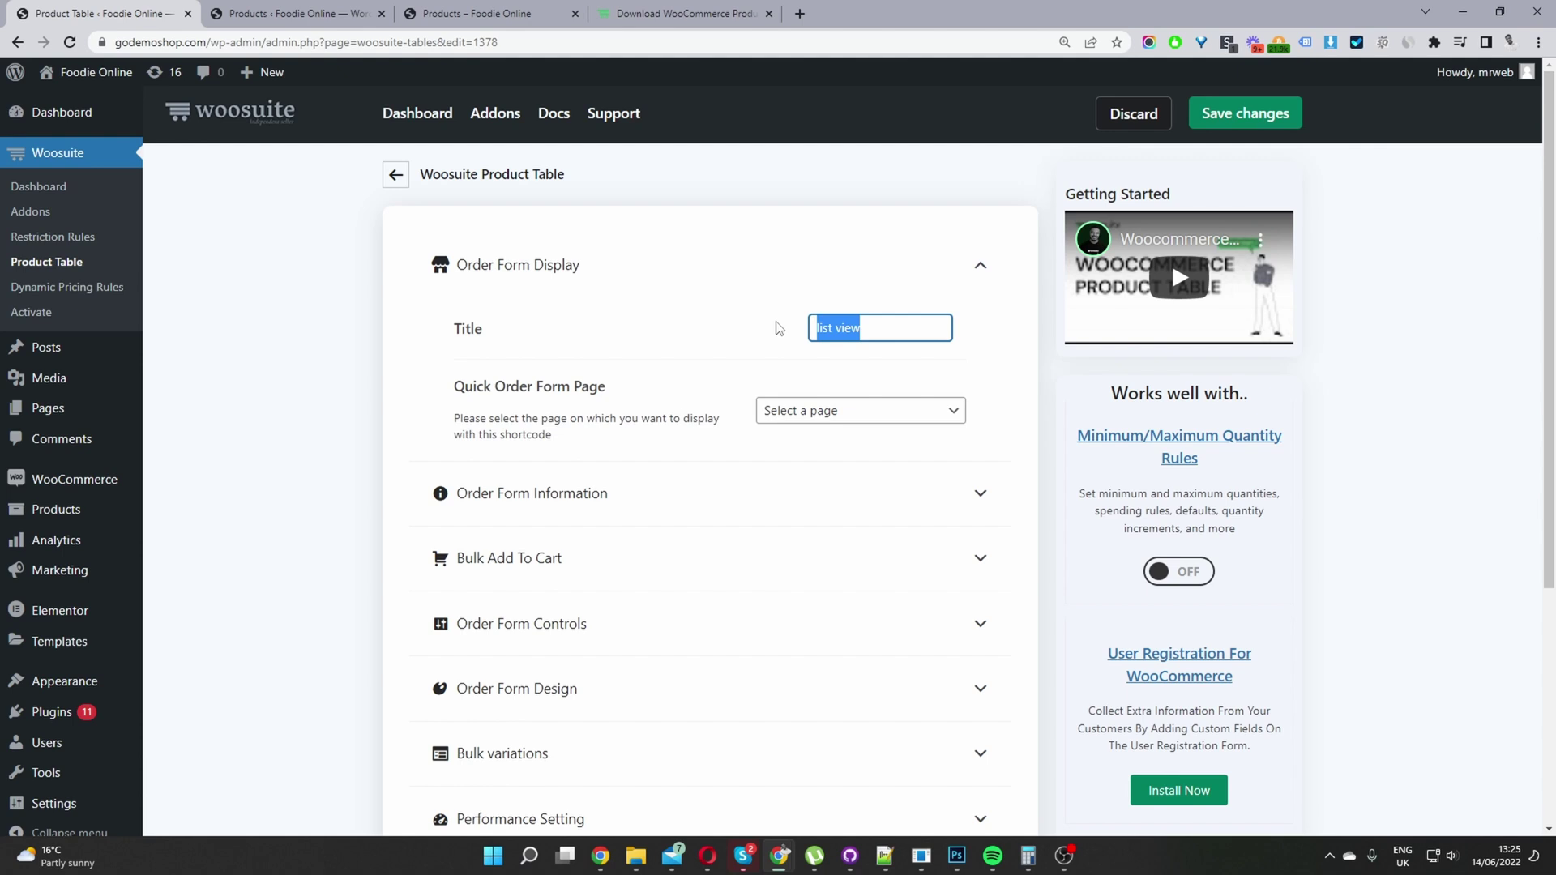
Step: Retitle the table 'Pricing grid' and expand the Order Form Information settings
{"action": "key", "text": "BackSpace"}
{"action": "type", "text": "Pricing grid"}
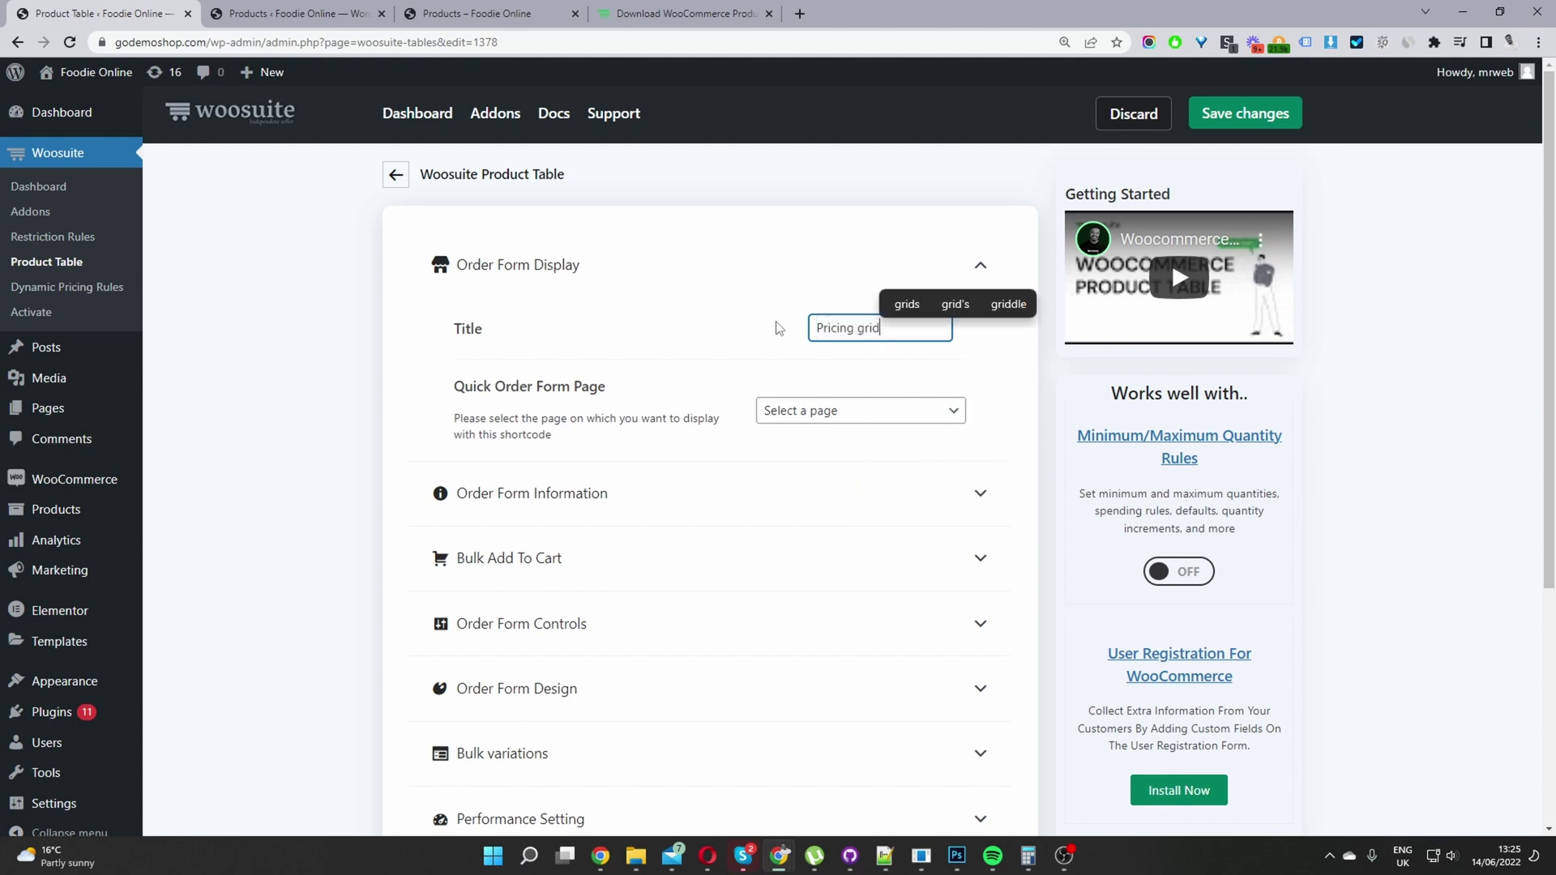
{"action": "left_click", "coordinate": [590, 372]}
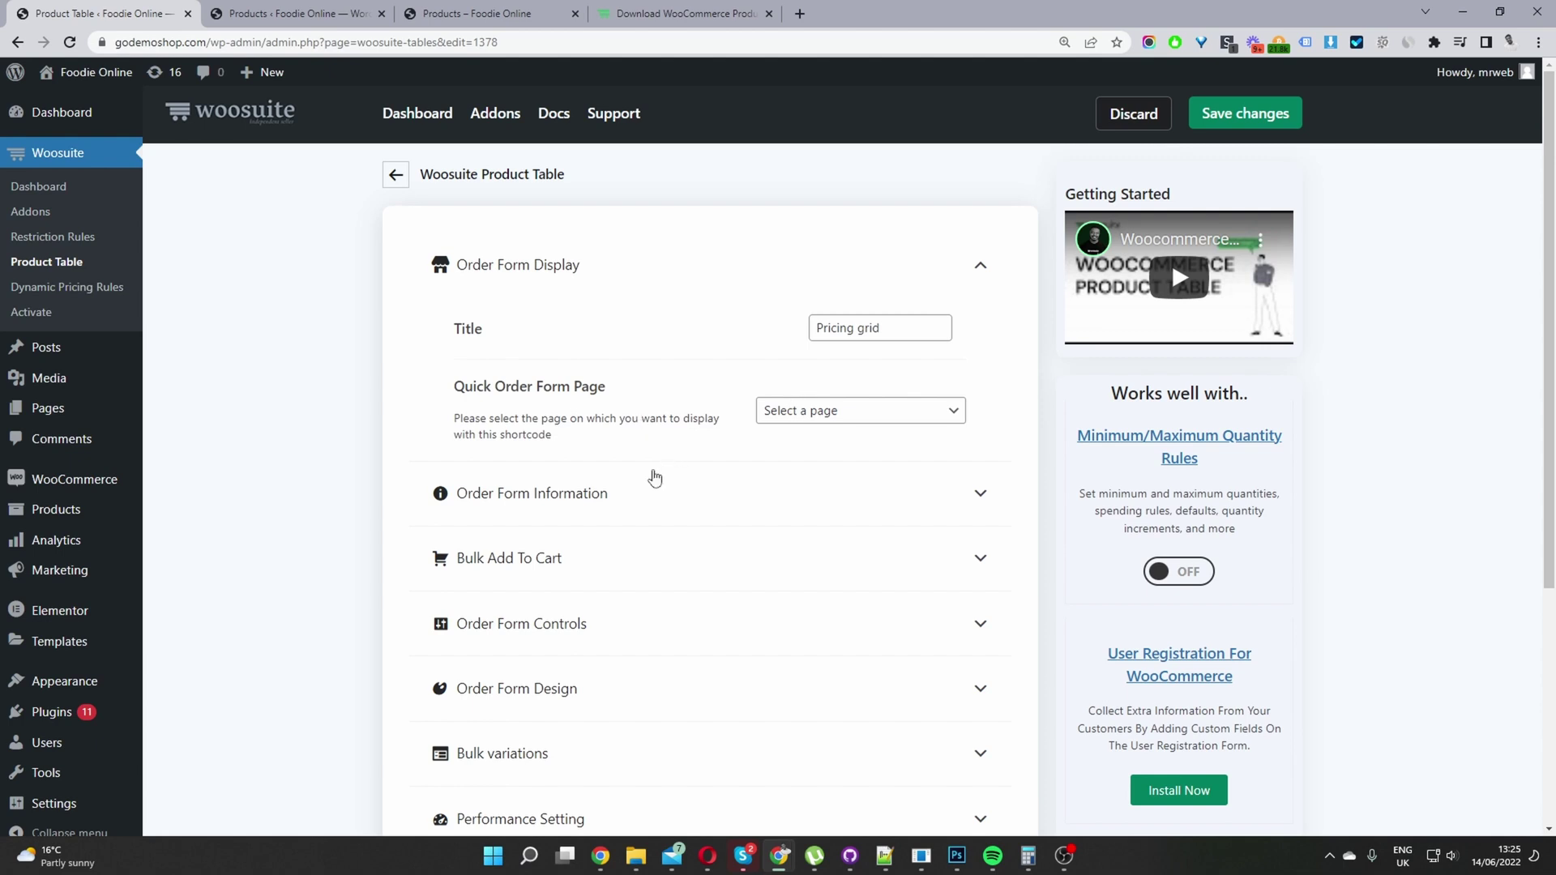
{"action": "left_click", "coordinate": [509, 506]}
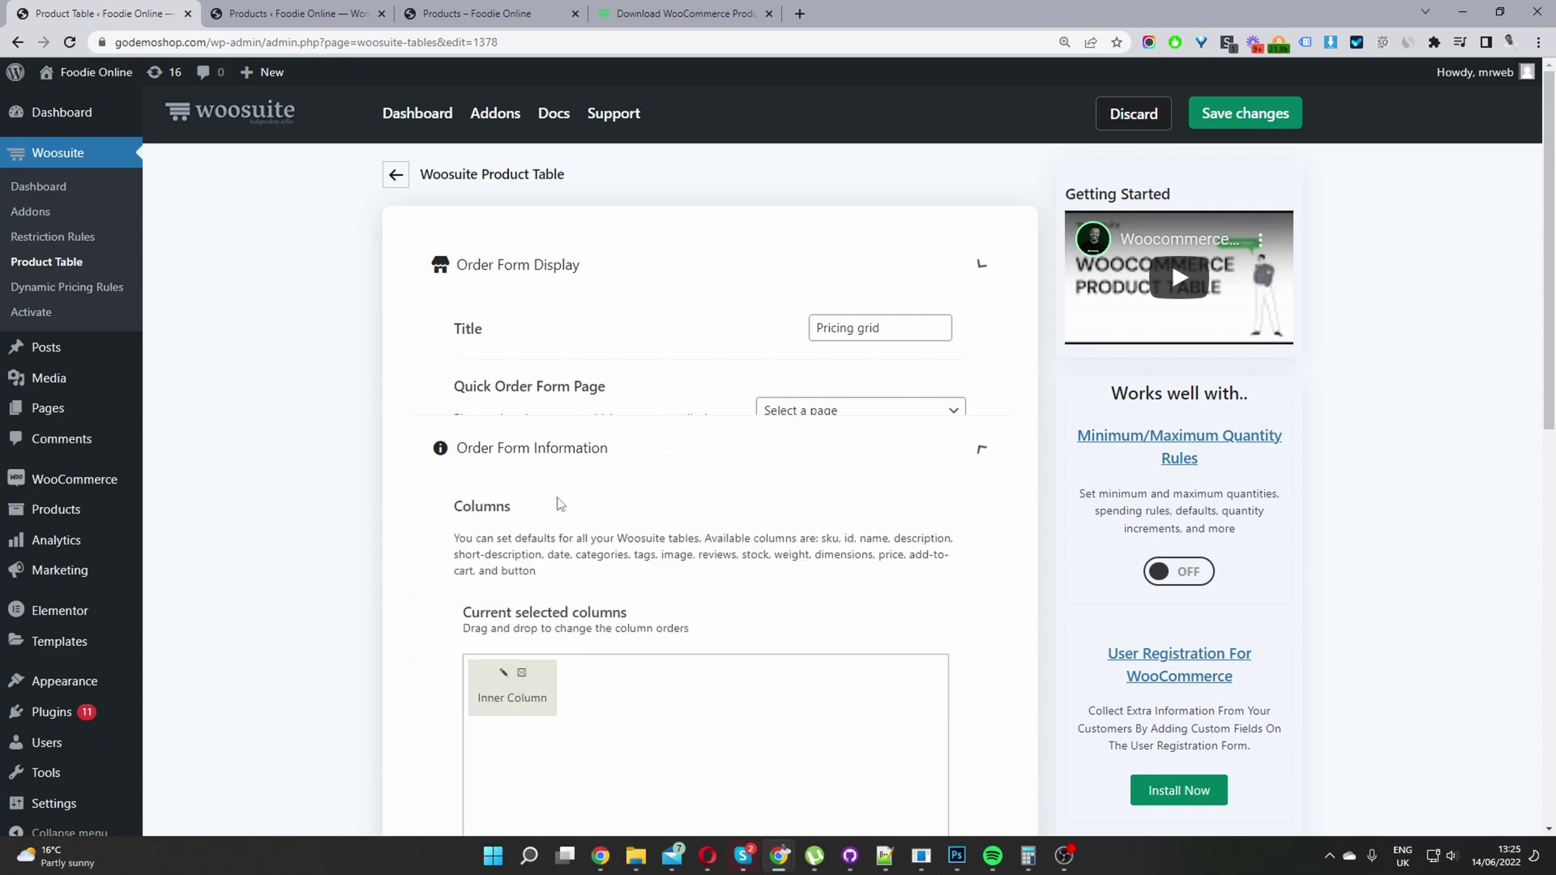
{"action": "scroll", "coordinate": [667, 498], "scroll_direction": "down", "scroll_amount": 1}
{"action": "scroll", "coordinate": [667, 498], "scroll_direction": "down", "scroll_amount": 3}
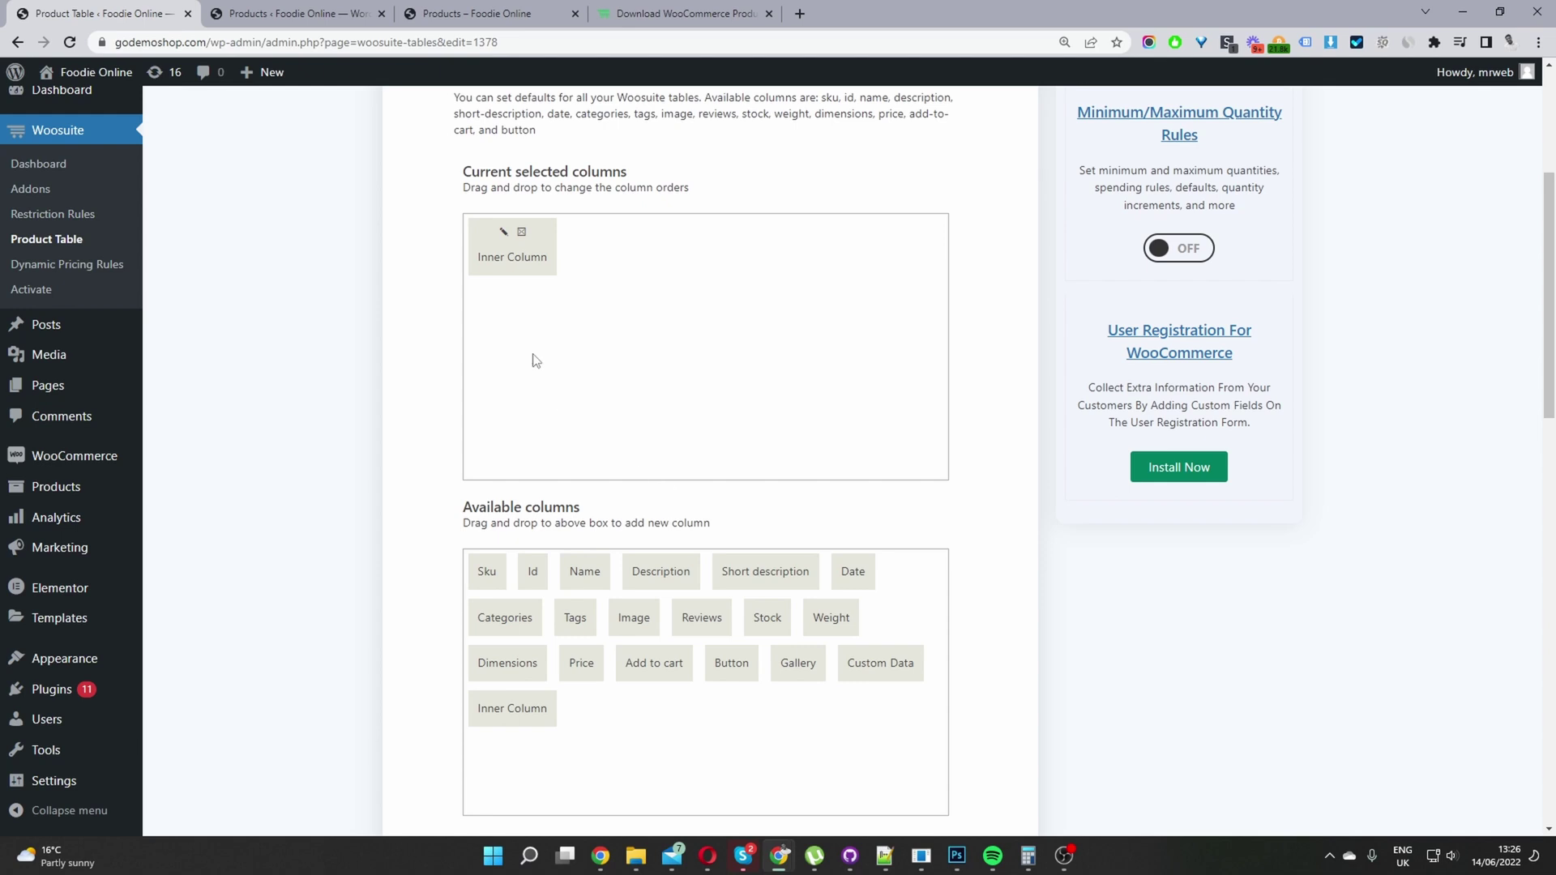
Step: Inspect the Inner Column's column list, close it unchanged, and return to the storefront Products page
{"action": "left_click", "coordinate": [504, 232]}
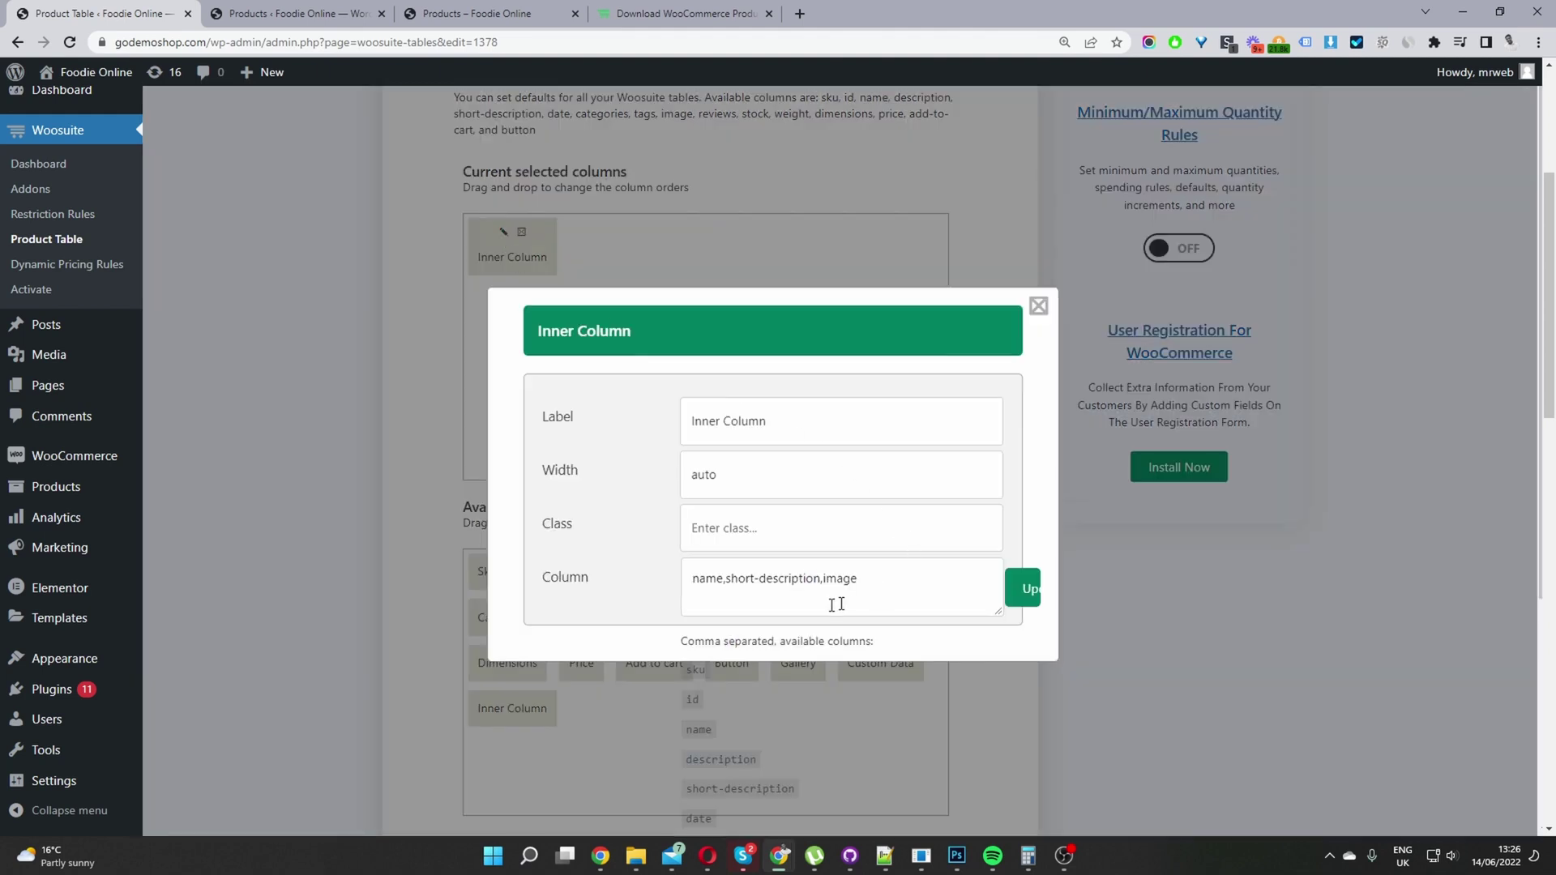
{"action": "left_click_drag", "start_coordinate": [716, 578], "coordinate": [823, 579]}
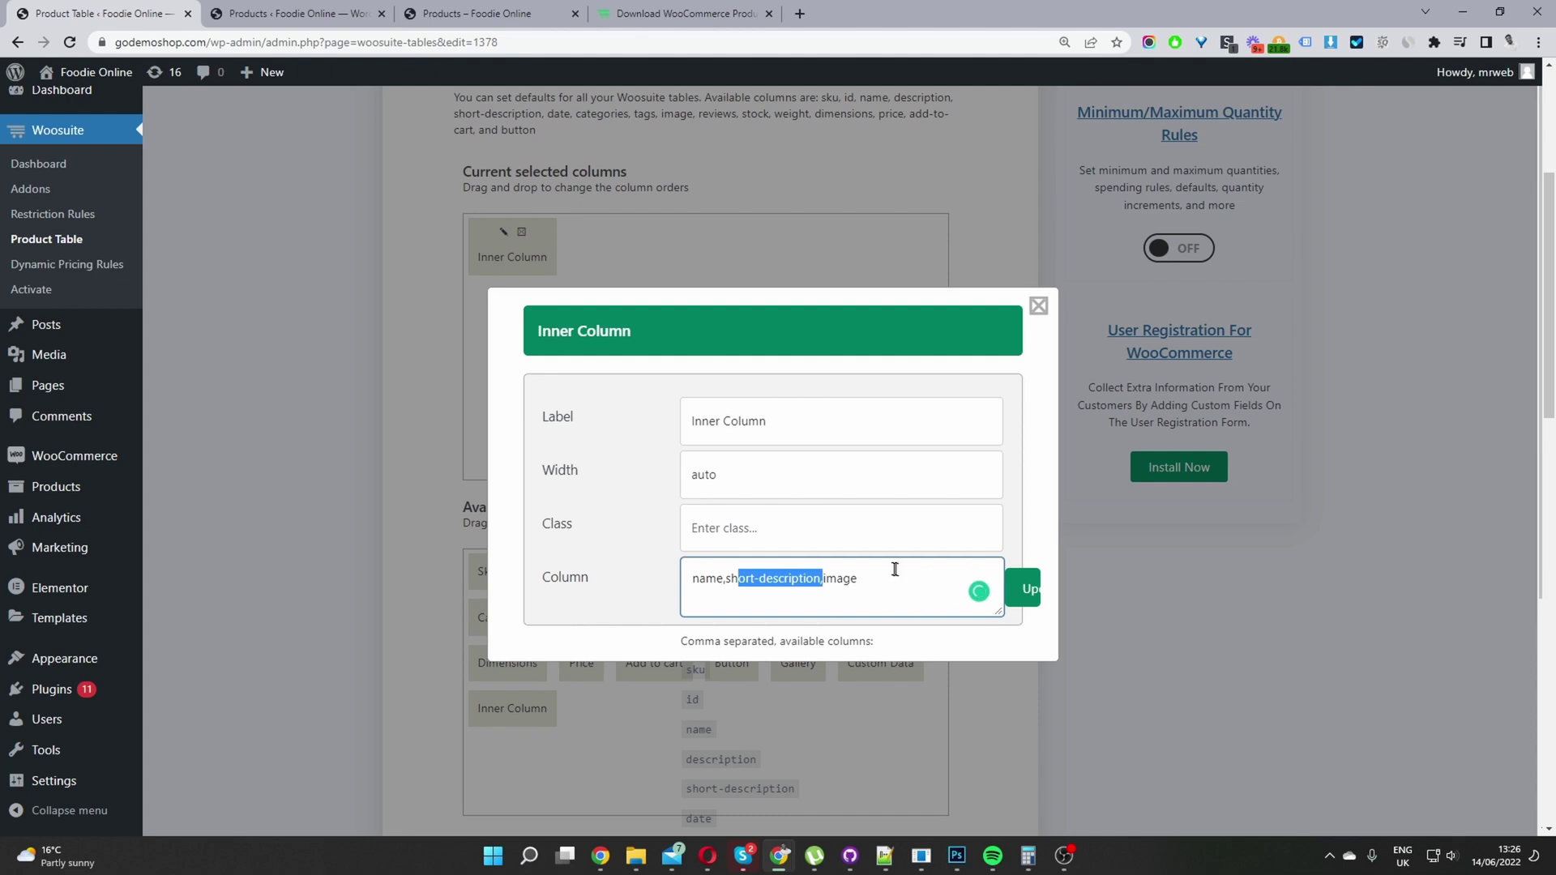
{"action": "left_click", "coordinate": [1040, 305]}
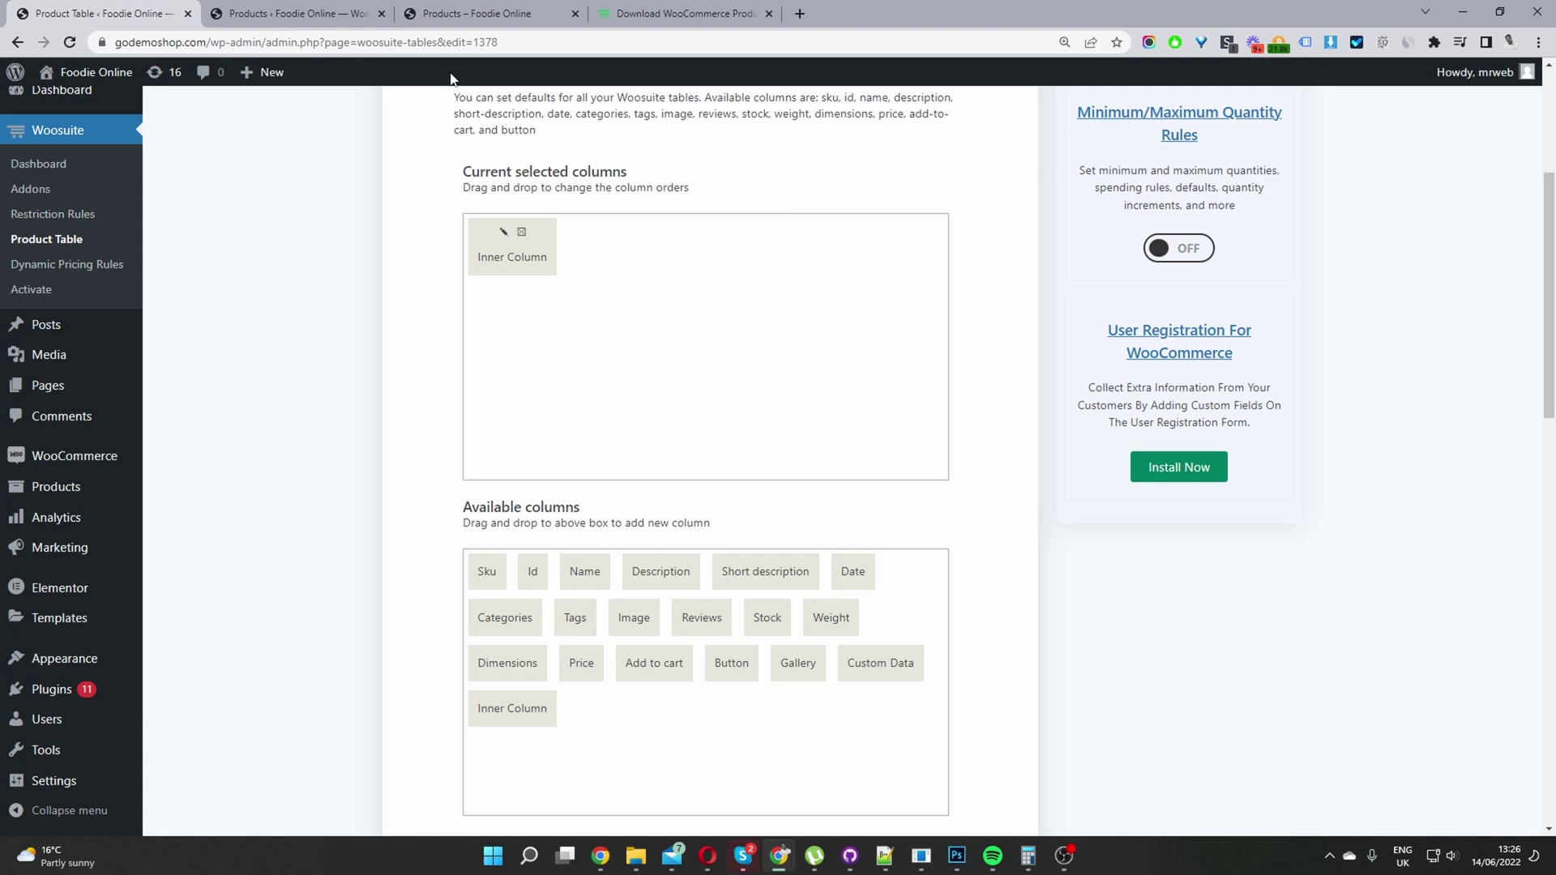
{"action": "left_click", "coordinate": [473, 18]}
Step: Review the Inner Column heading and Knitted collared top name on the shop table, then return to admin
{"action": "scroll", "coordinate": [570, 473], "scroll_direction": "down", "scroll_amount": 1}
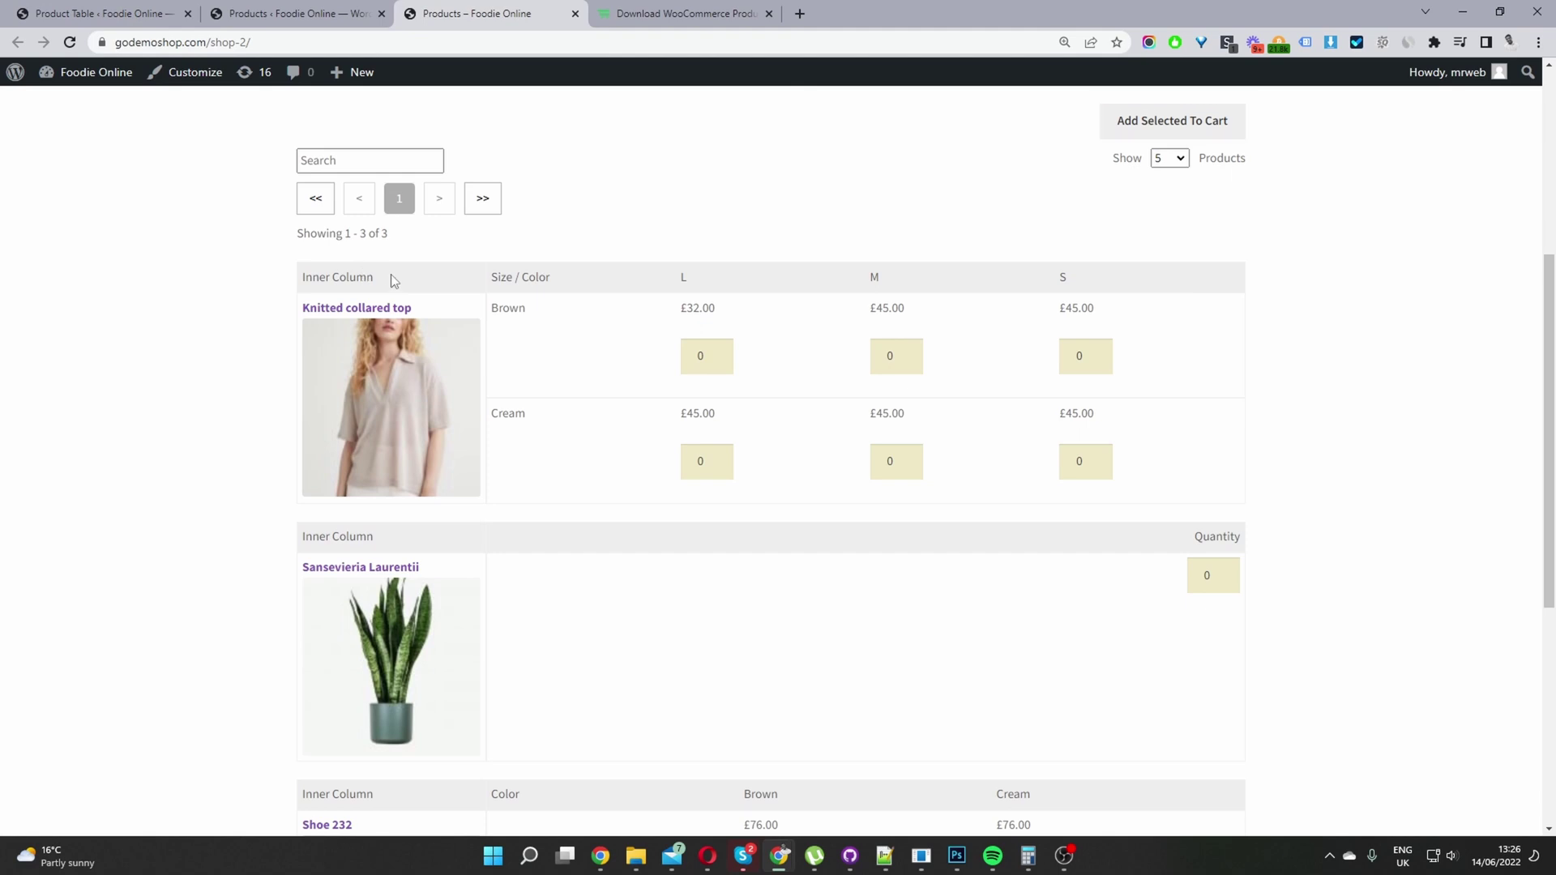
{"action": "left_click_drag", "start_coordinate": [394, 278], "coordinate": [293, 278]}
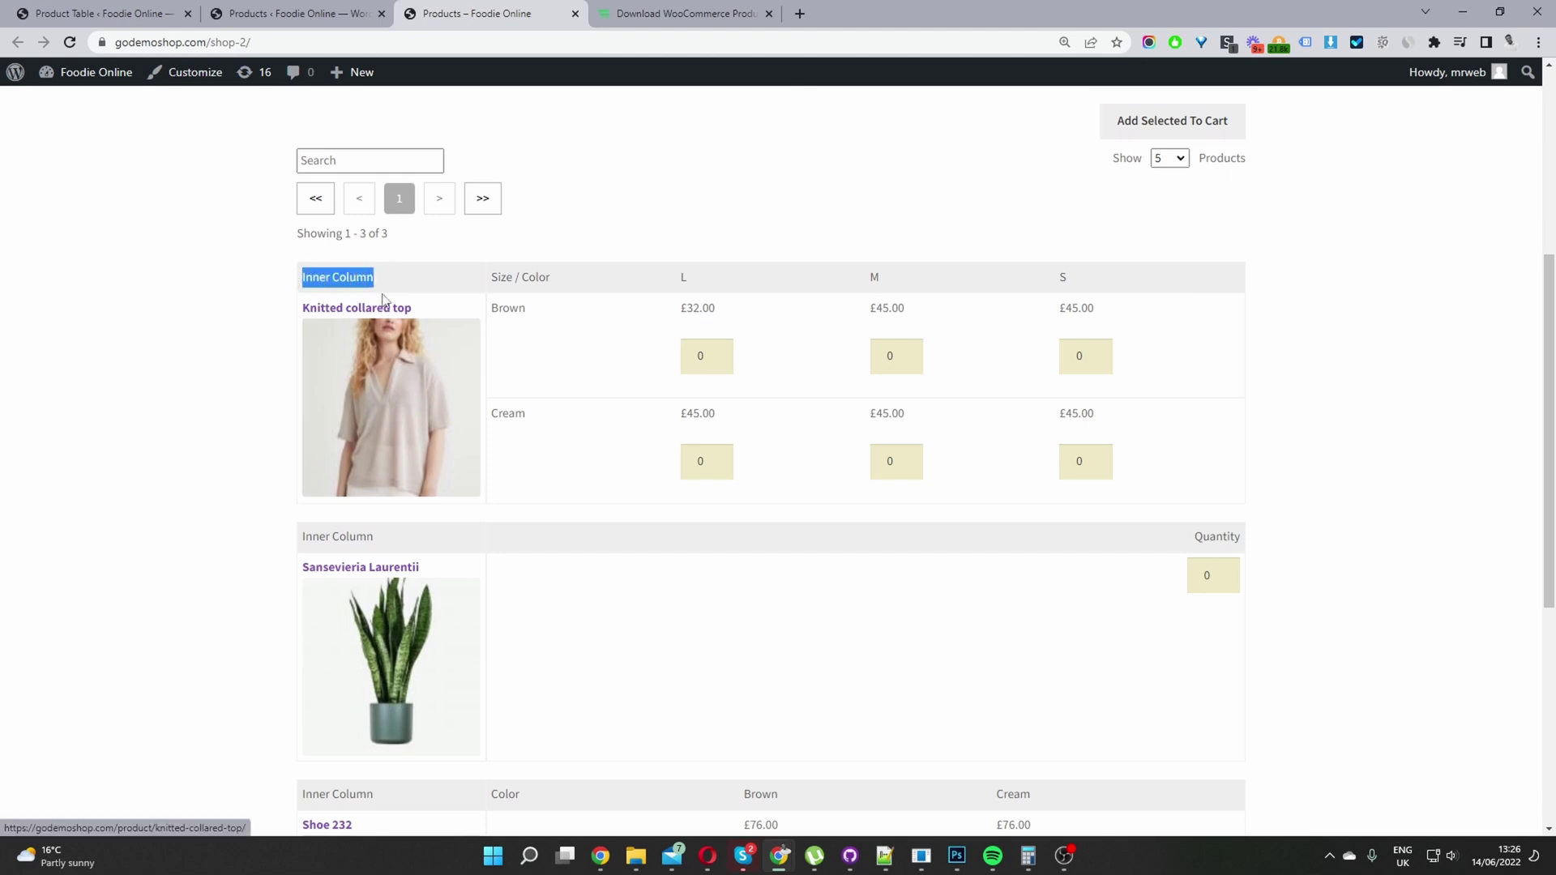
{"action": "left_click_drag", "start_coordinate": [459, 315], "coordinate": [306, 309]}
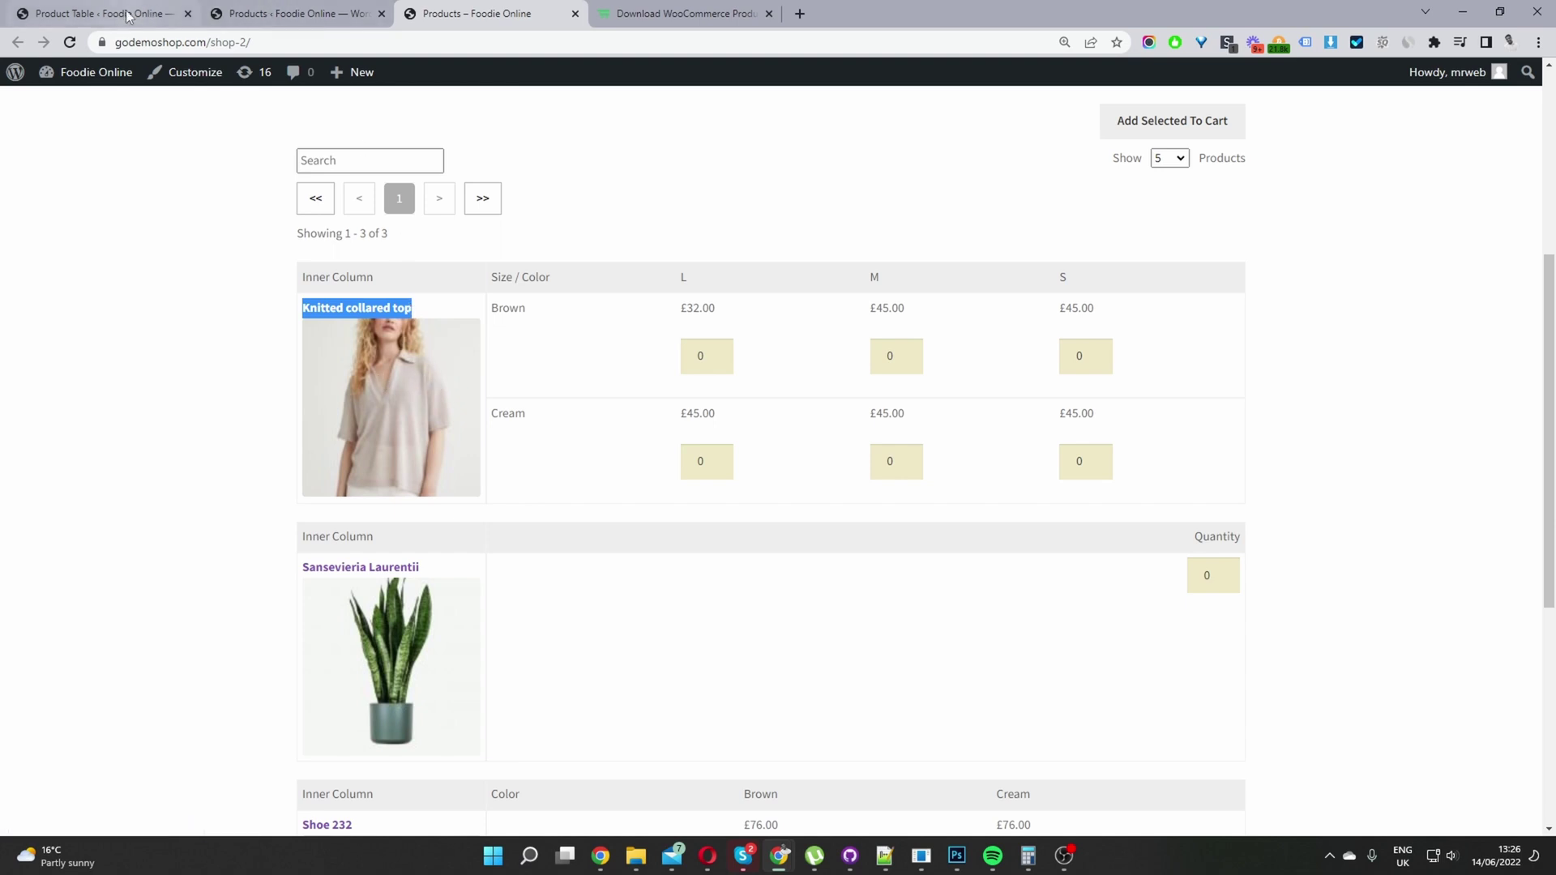
{"action": "left_click", "coordinate": [97, 13]}
Step: Inspect the existing Inner Column's field list and close its settings without changes
{"action": "left_click", "coordinate": [503, 231]}
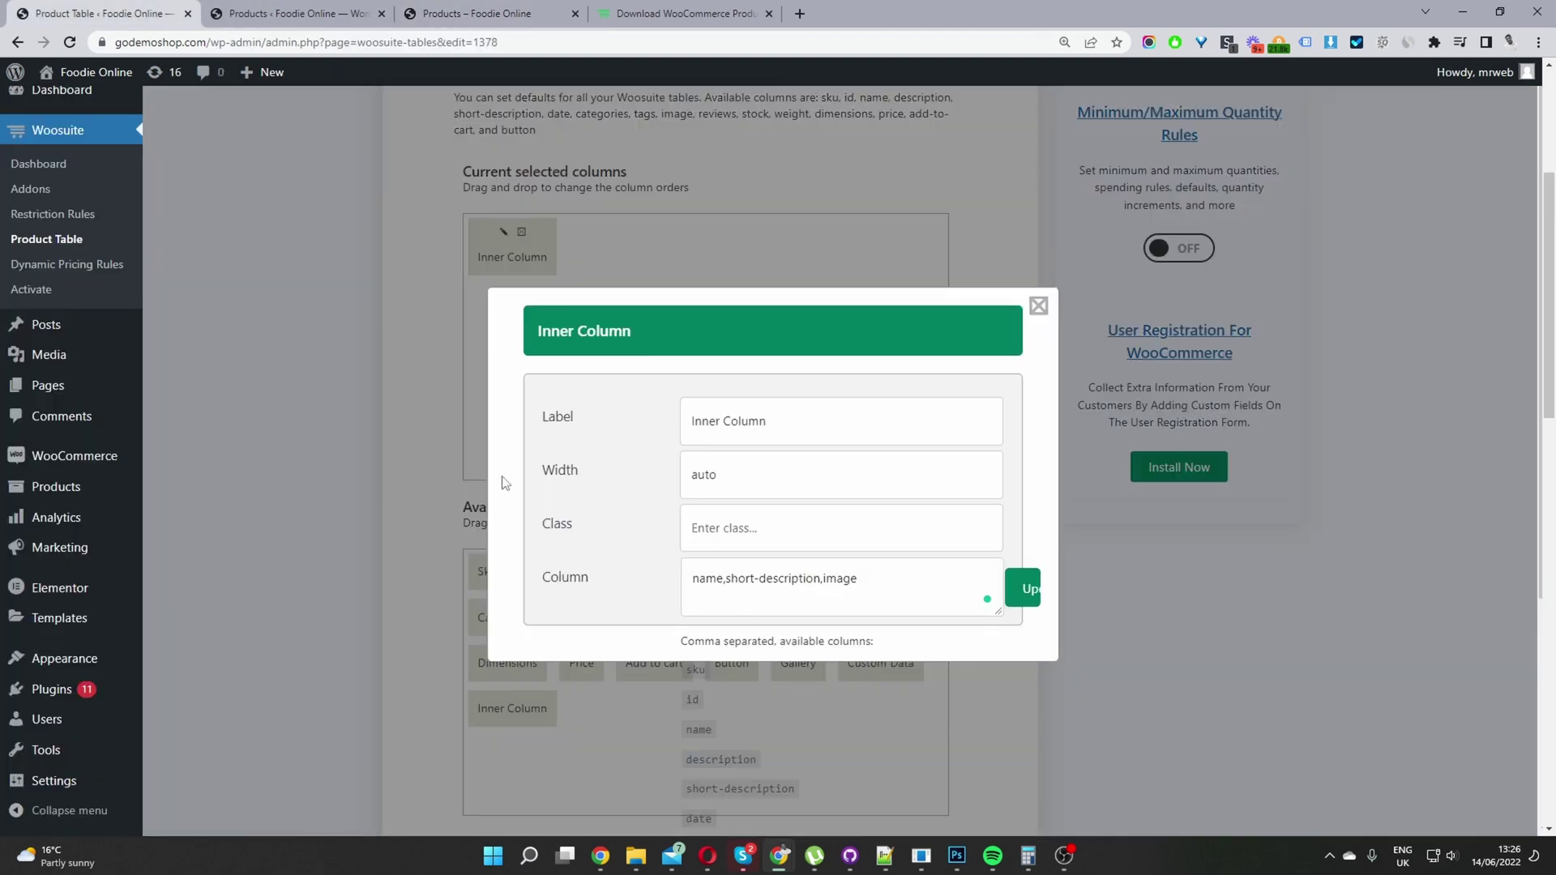
{"action": "left_click", "coordinate": [717, 584]}
{"action": "left_click_drag", "start_coordinate": [723, 575], "coordinate": [768, 580]}
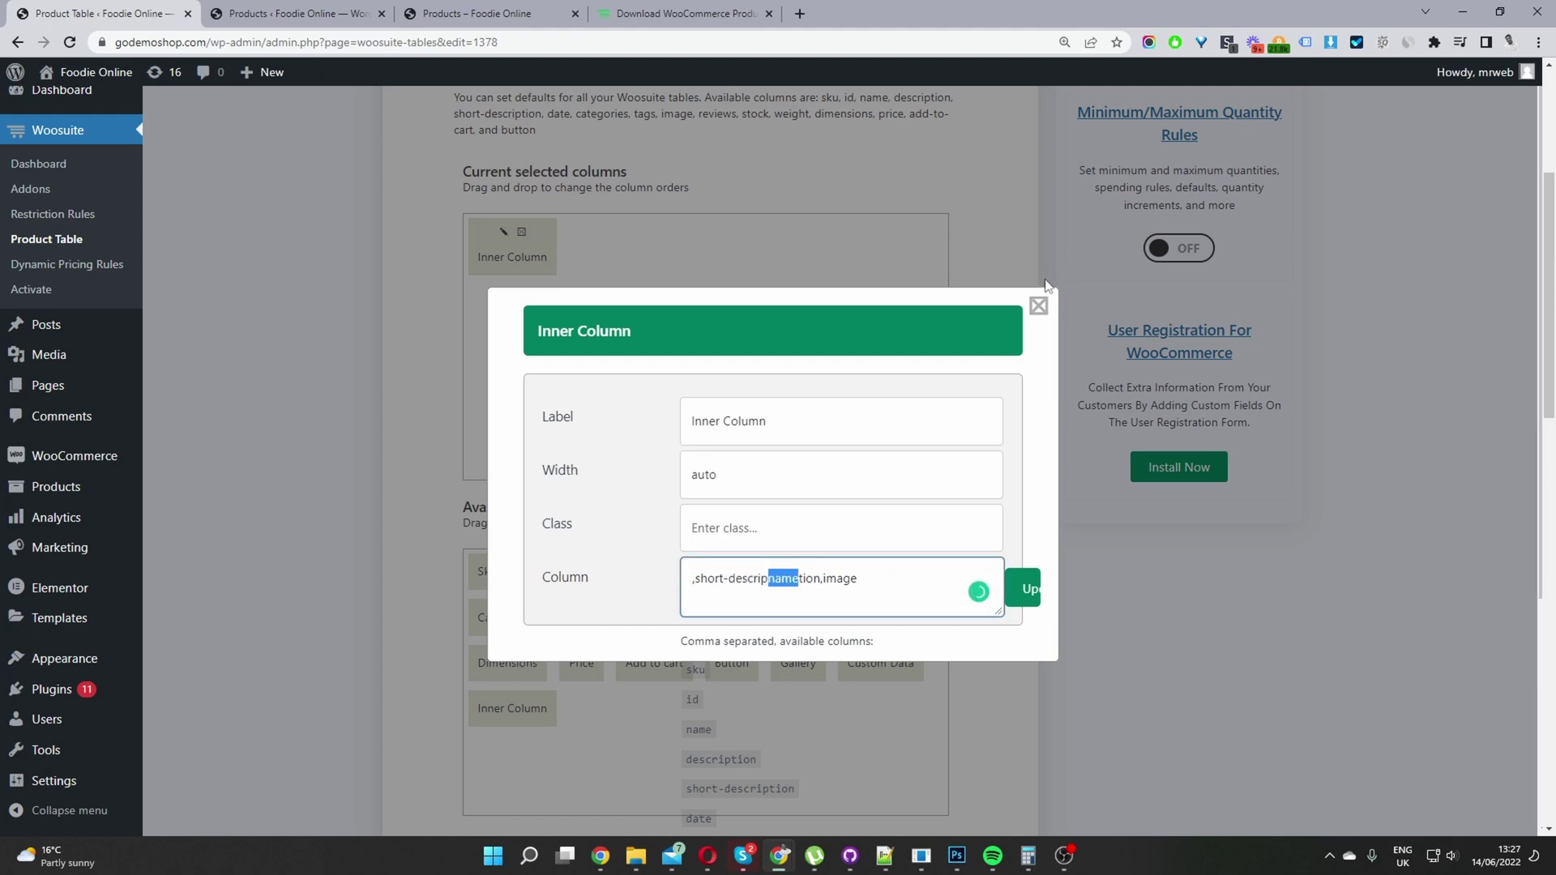
{"action": "left_click", "coordinate": [1038, 306]}
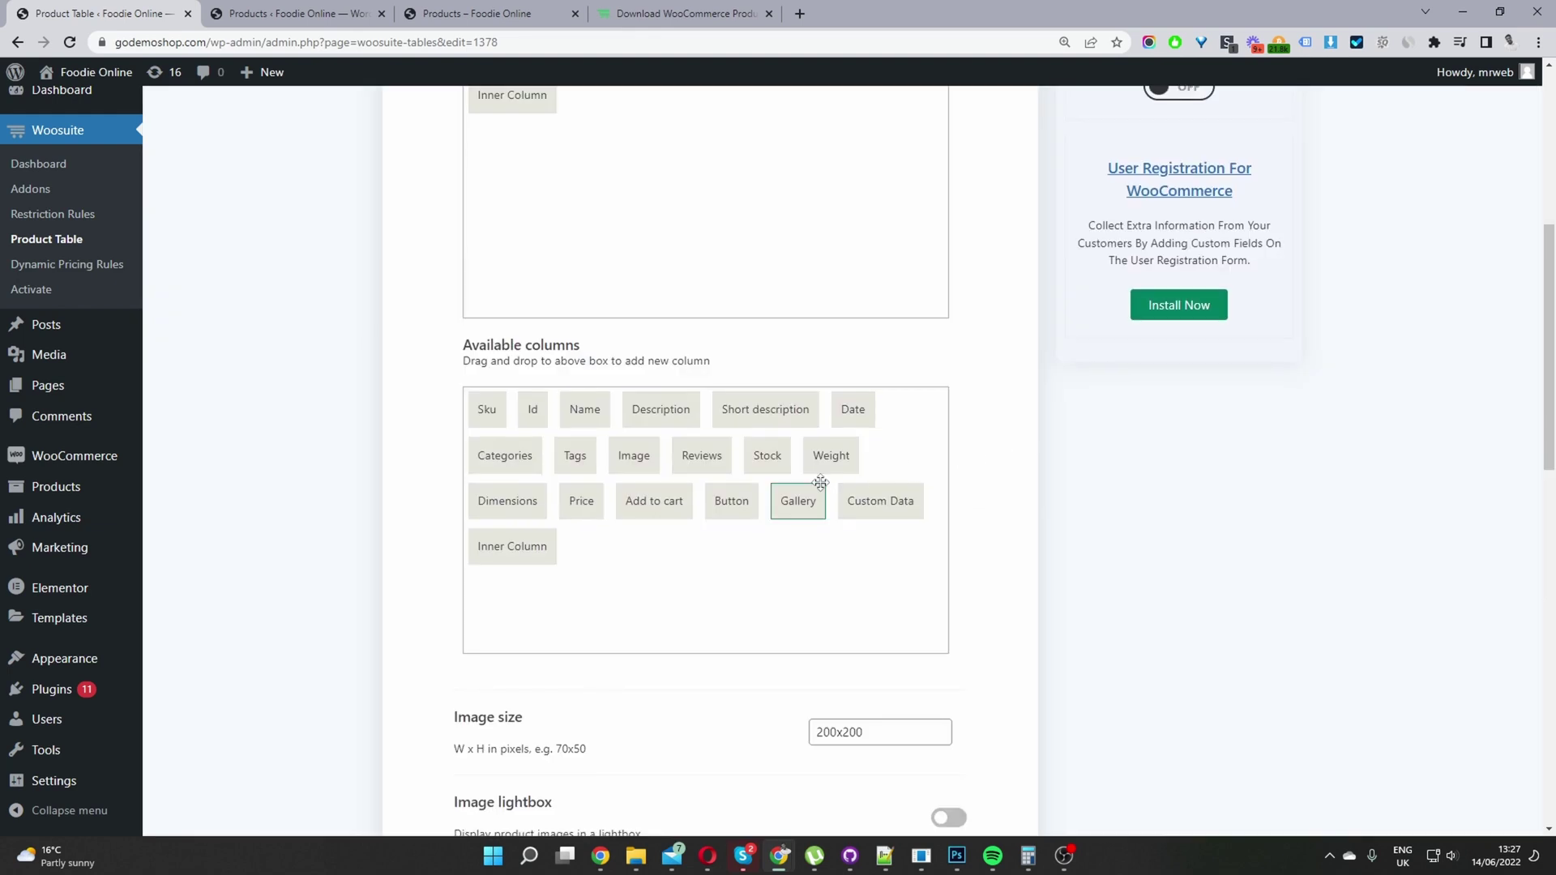
Step: Drag a second Inner Column into Current selected columns and review its empty settings
{"action": "scroll", "coordinate": [810, 483], "scroll_direction": "up", "scroll_amount": 1}
{"action": "left_click_drag", "start_coordinate": [511, 629], "coordinate": [723, 299]}
{"action": "scroll", "coordinate": [697, 312], "scroll_direction": "up", "scroll_amount": 1}
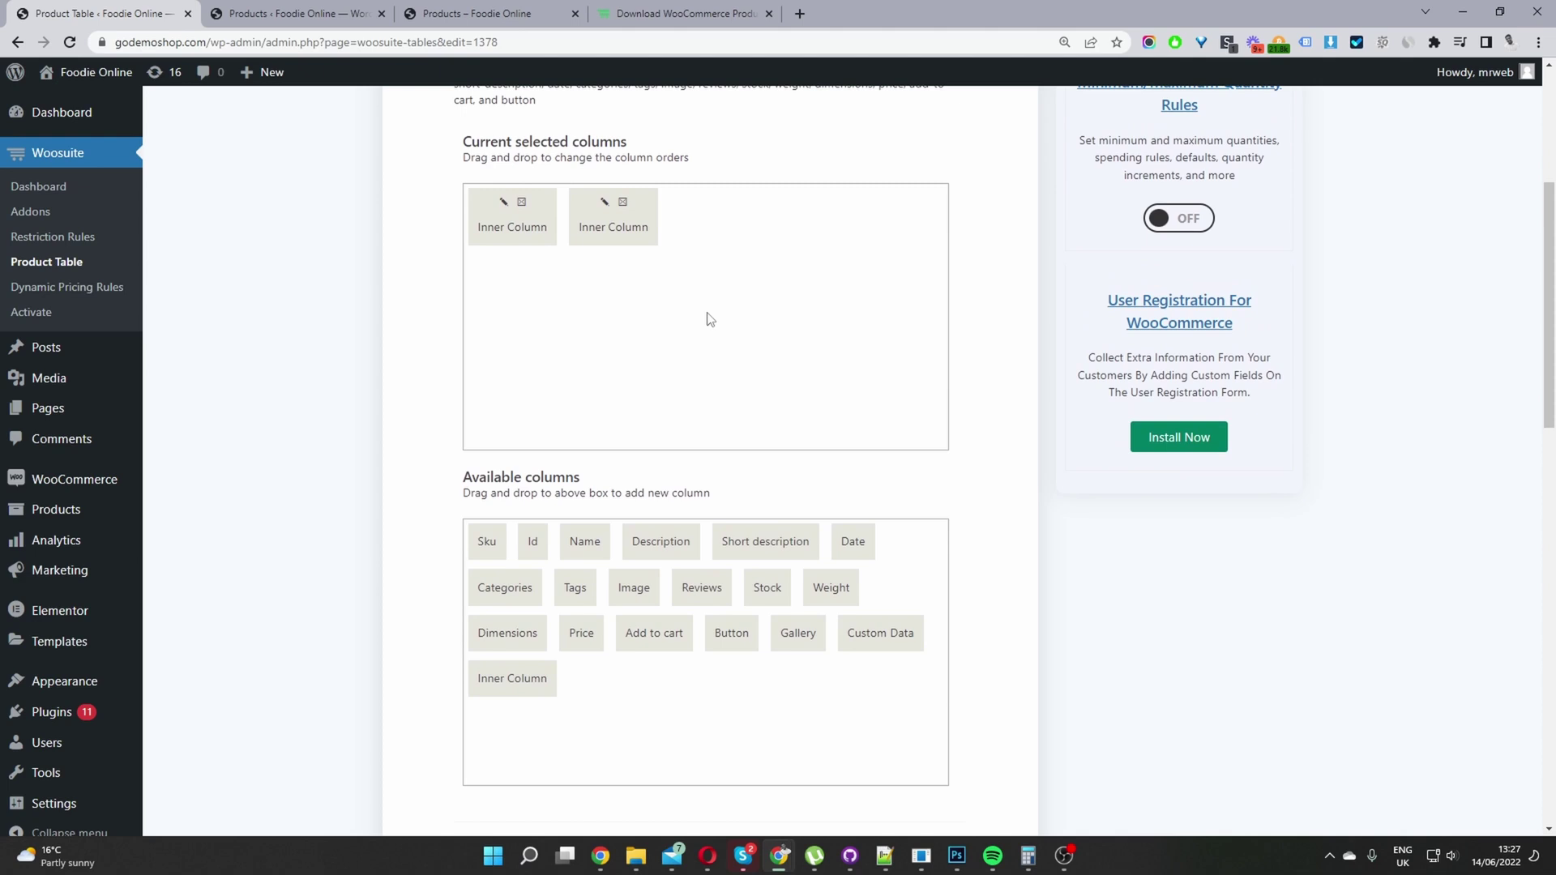
{"action": "scroll", "coordinate": [710, 319], "scroll_direction": "up", "scroll_amount": 1}
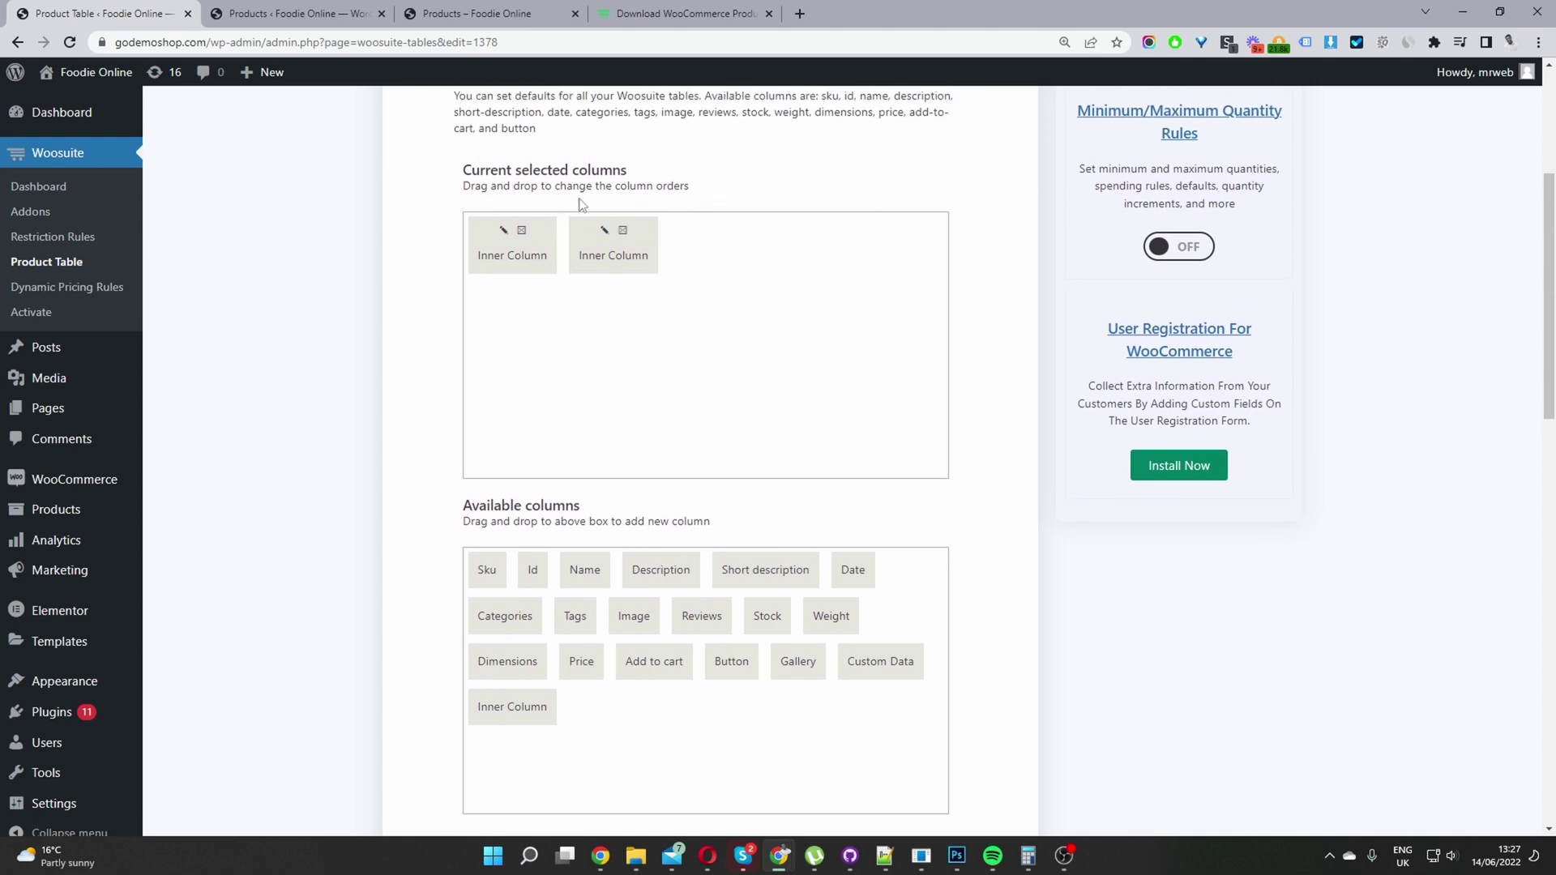
{"action": "left_click", "coordinate": [604, 230]}
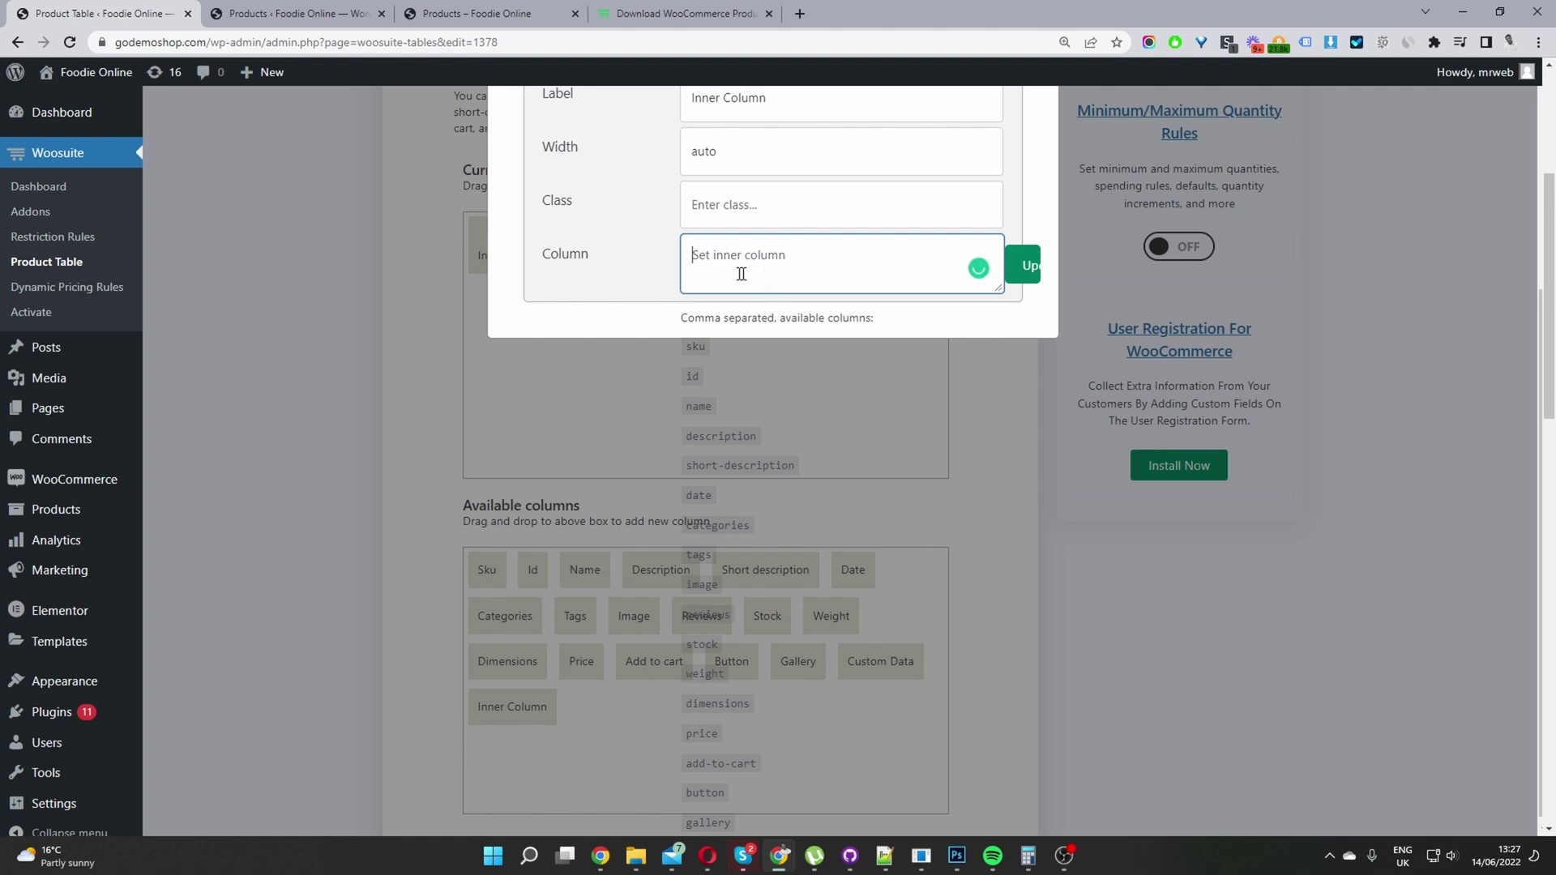
{"action": "scroll", "coordinate": [745, 308], "scroll_direction": "down", "scroll_amount": 1}
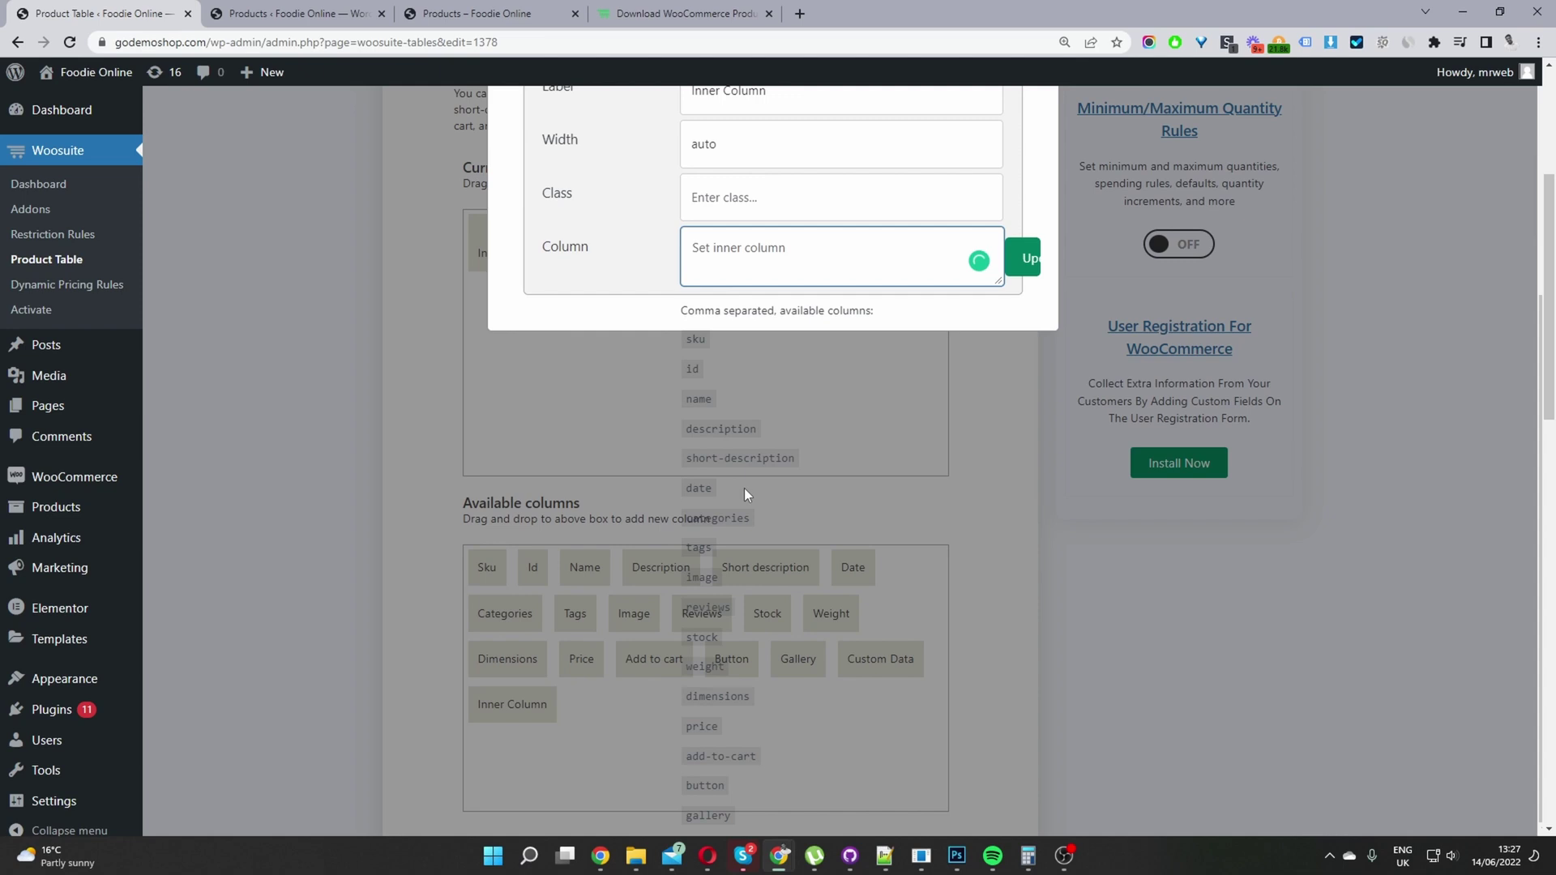
{"action": "scroll", "coordinate": [797, 606], "scroll_direction": "down", "scroll_amount": 4}
{"action": "left_click", "coordinate": [1094, 621]}
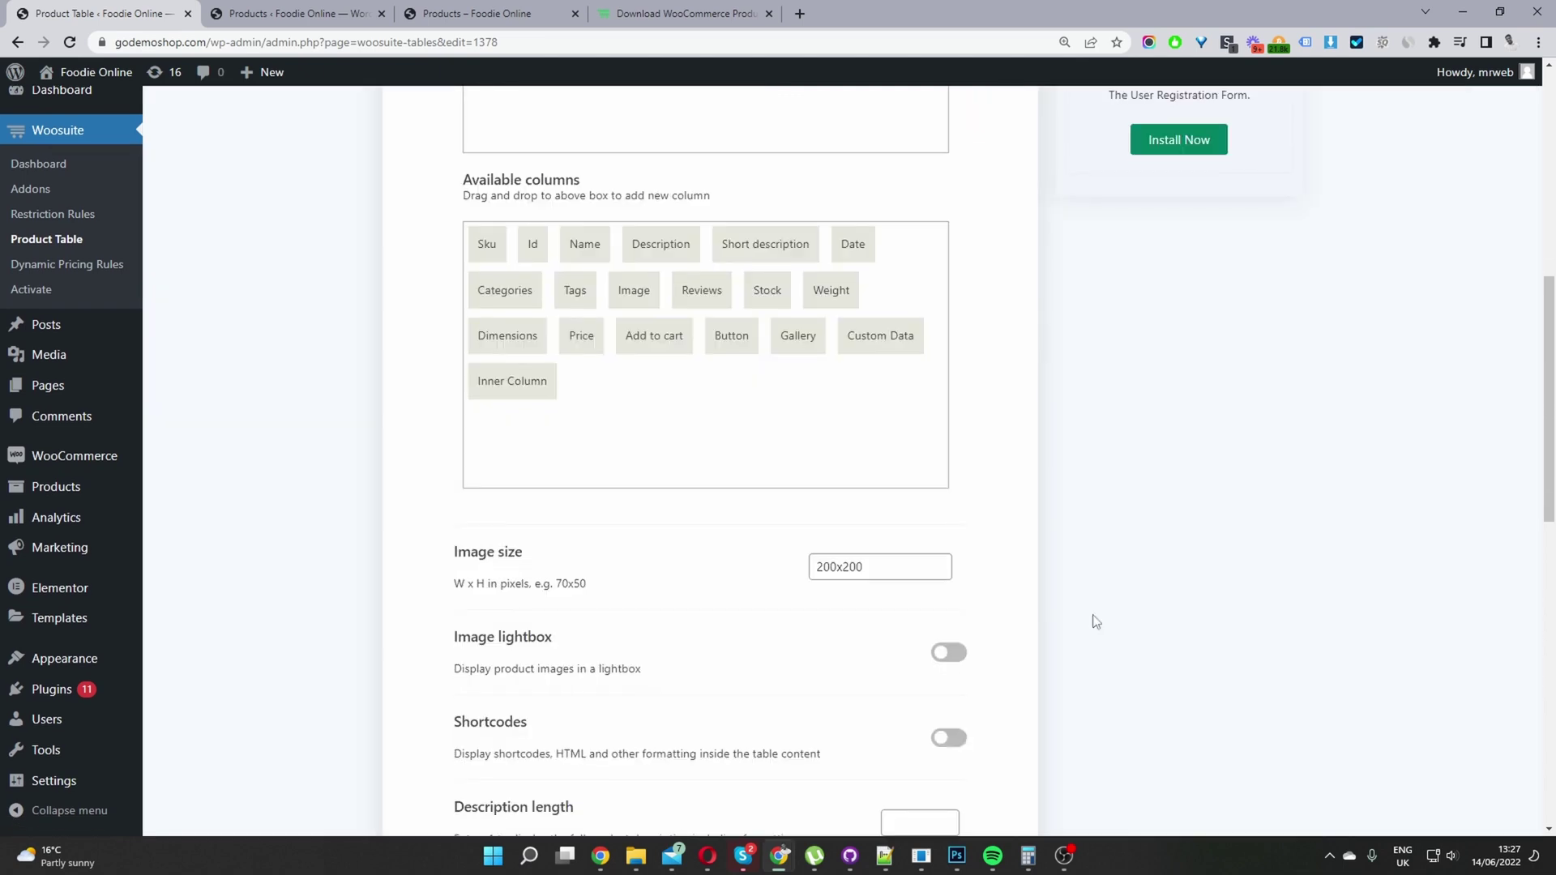
Step: Delete the Inner Column chip, then drag in Name followed by Image from Available columns
{"action": "scroll", "coordinate": [1095, 621], "scroll_direction": "up", "scroll_amount": 5}
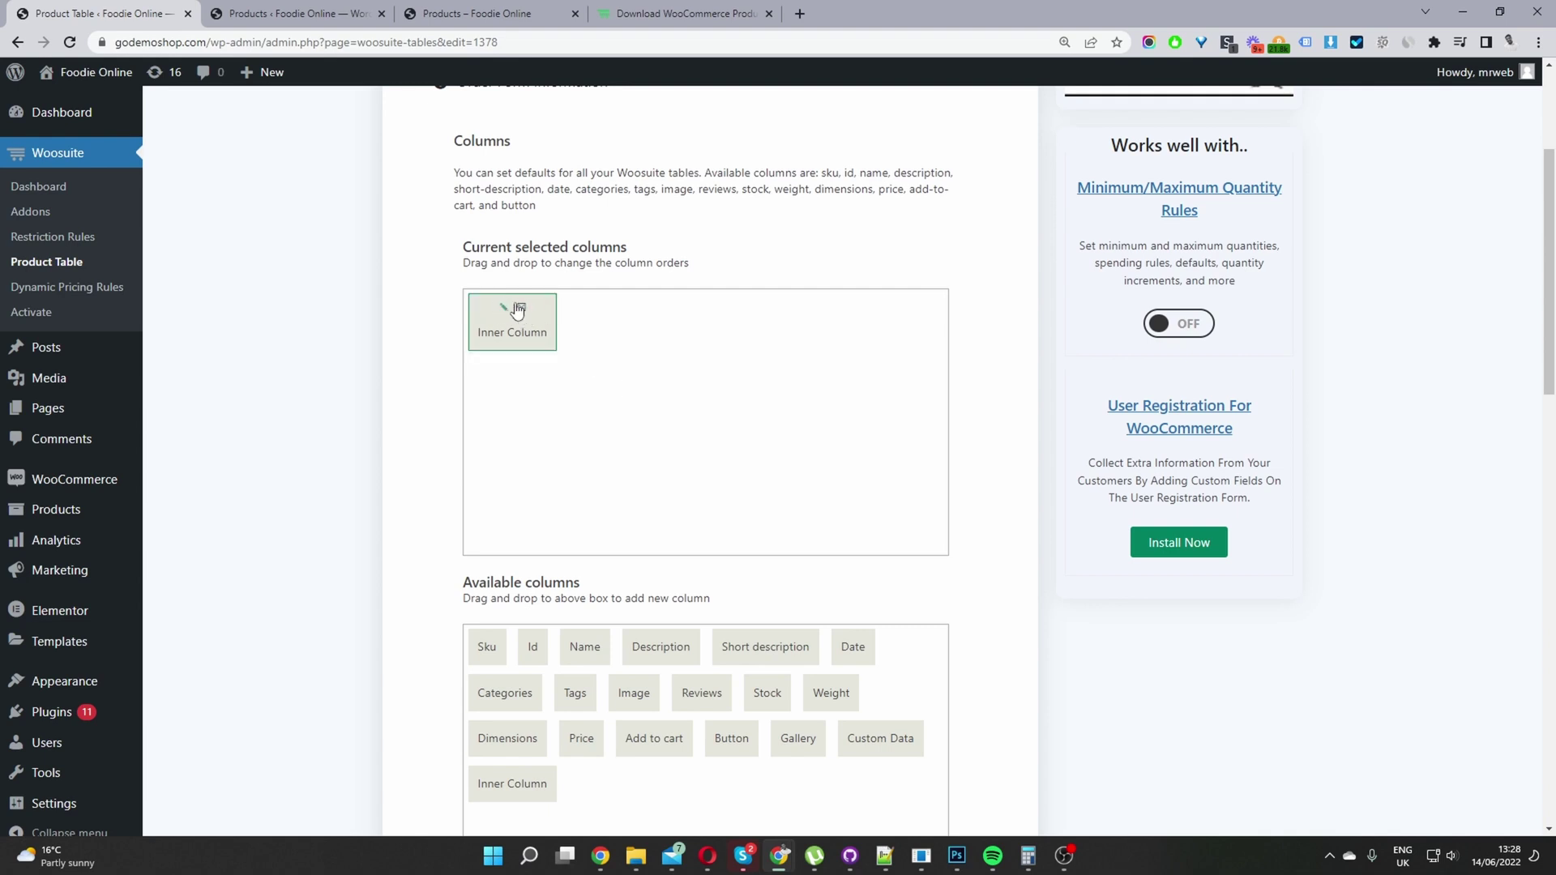
{"action": "left_click", "coordinate": [522, 309]}
{"action": "left_click_drag", "start_coordinate": [584, 648], "coordinate": [640, 386]}
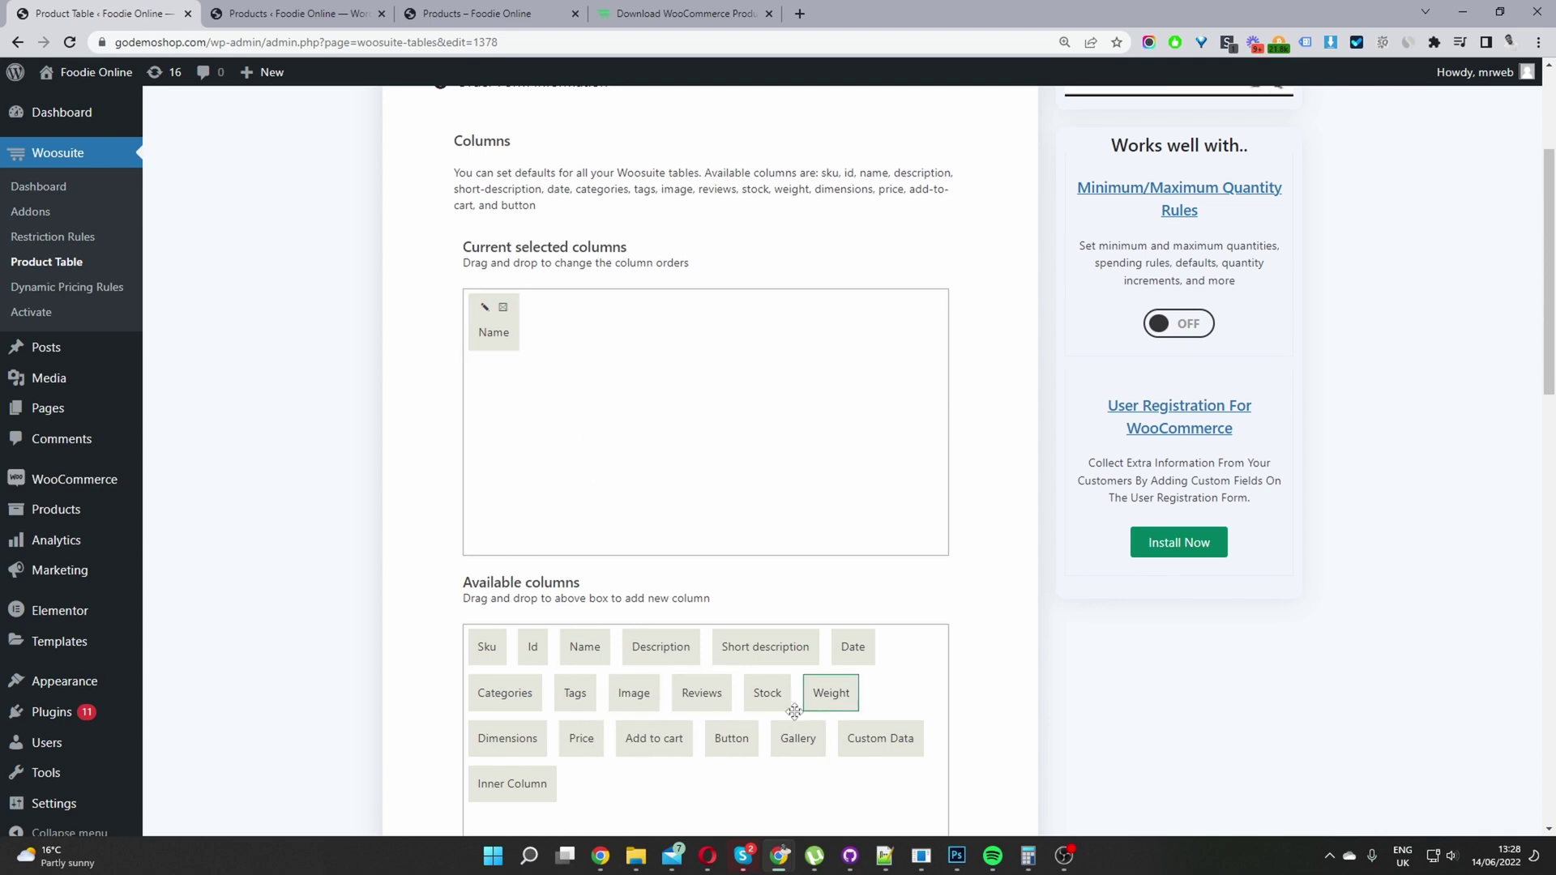
{"action": "left_click_drag", "start_coordinate": [643, 693], "coordinate": [596, 413]}
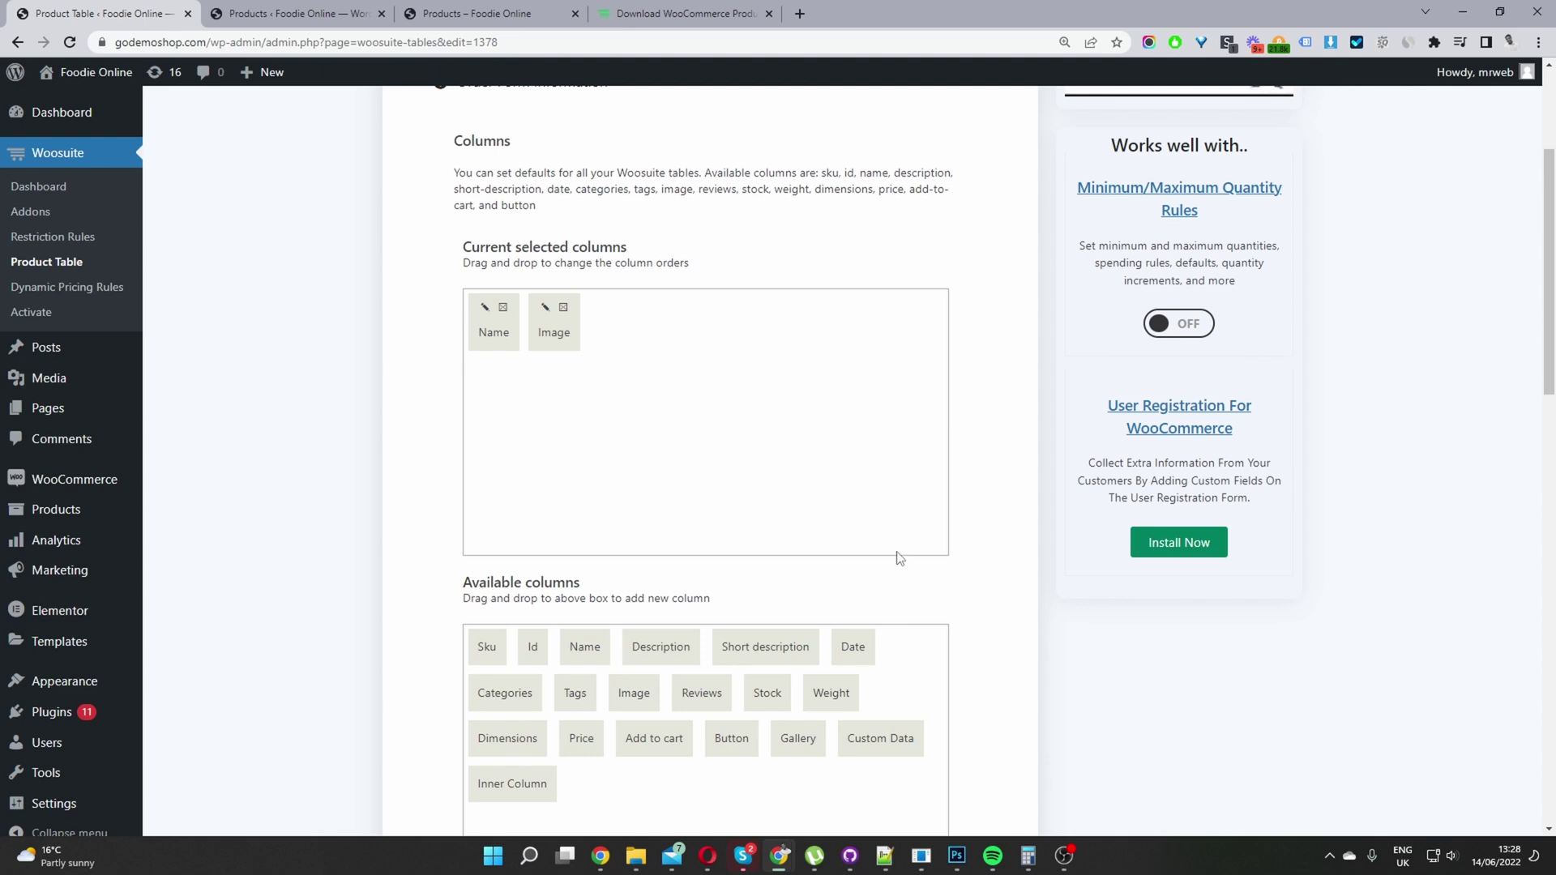
Step: Expand the Bulk Add To Cart settings below the Image size option
{"action": "scroll", "coordinate": [899, 567], "scroll_direction": "down", "scroll_amount": 7}
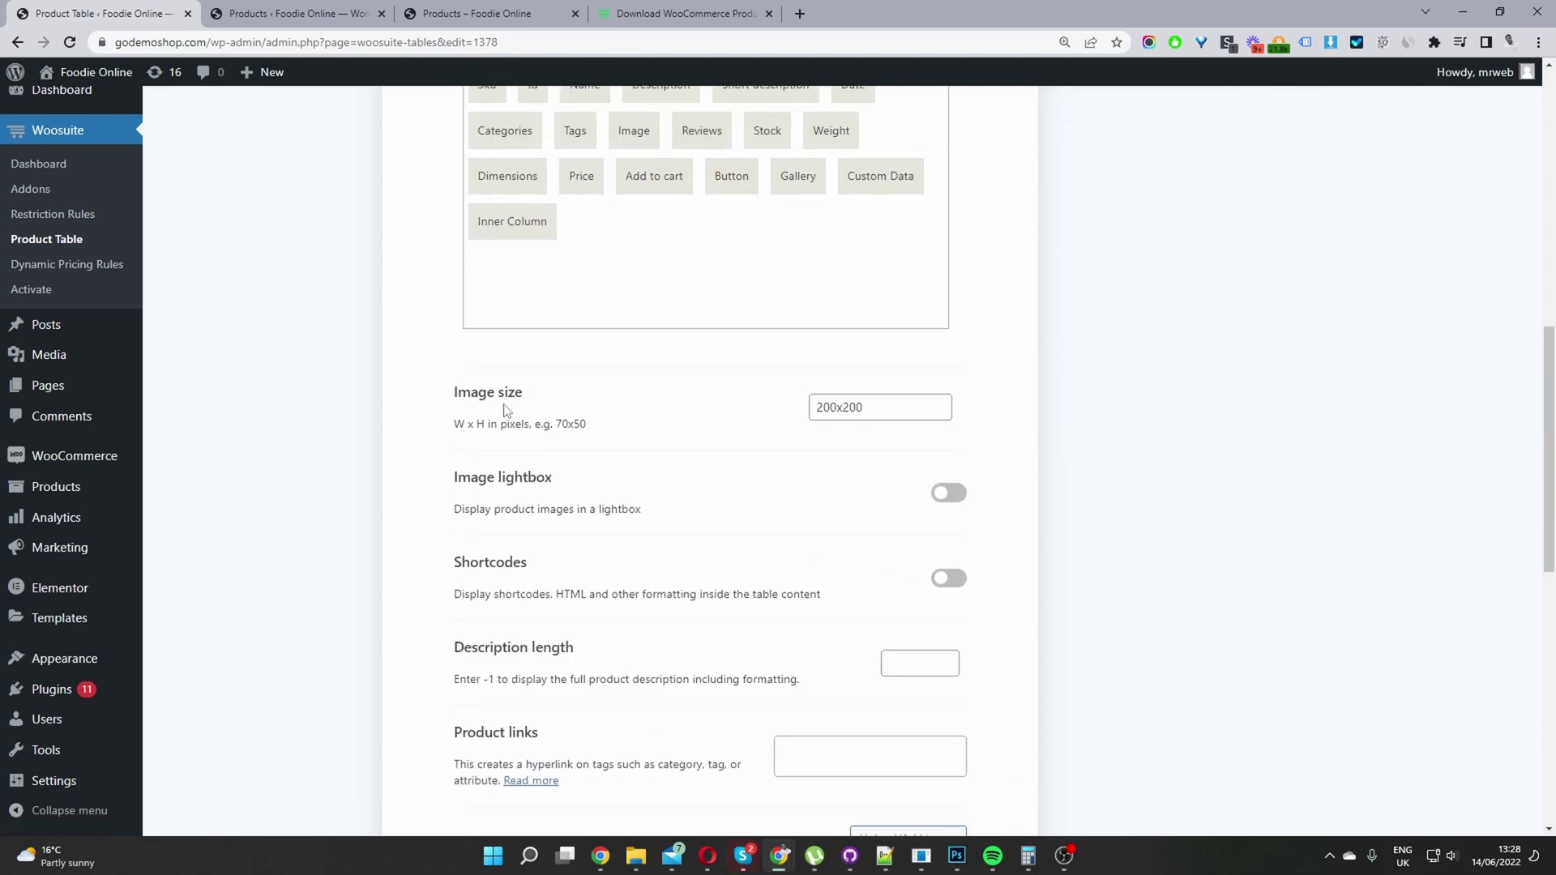
{"action": "left_click_drag", "start_coordinate": [524, 395], "coordinate": [429, 388]}
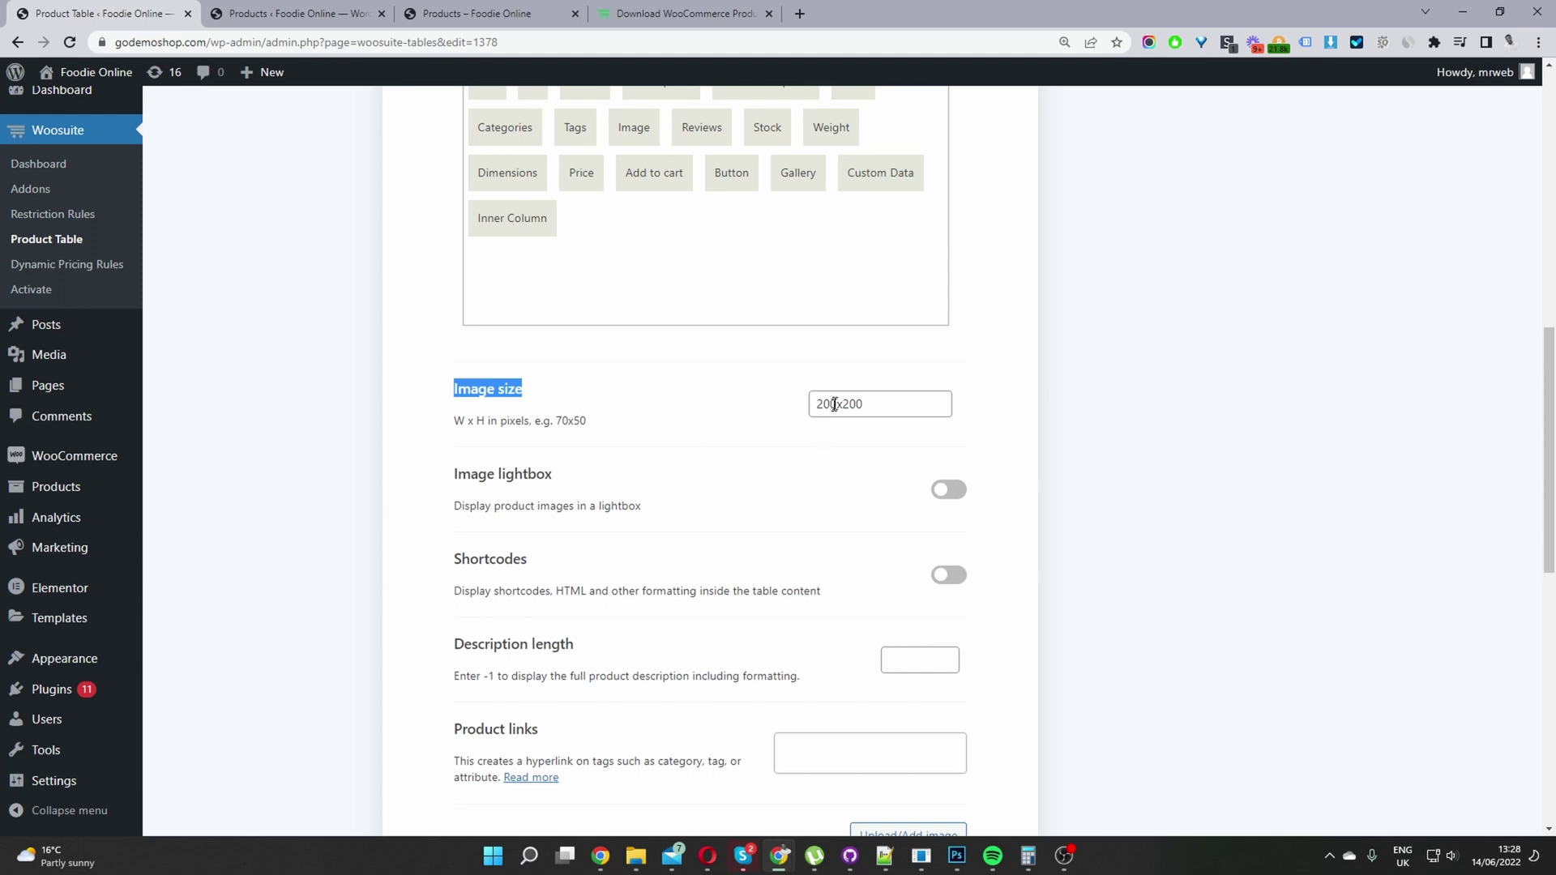
{"action": "left_click_drag", "start_coordinate": [848, 403], "coordinate": [908, 413]}
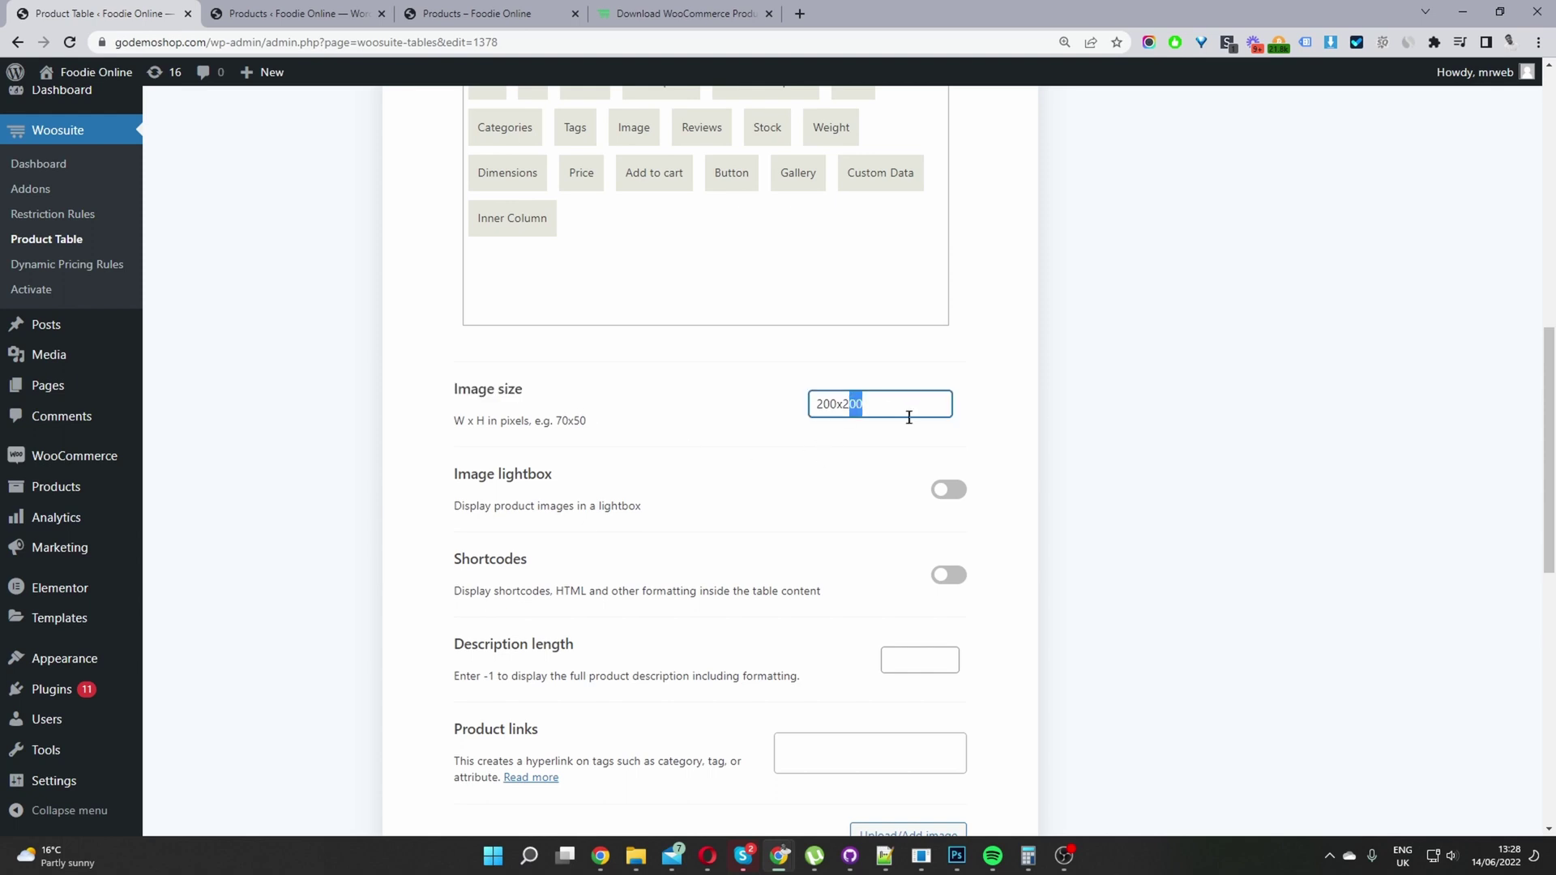
{"action": "scroll", "coordinate": [827, 507], "scroll_direction": "down", "scroll_amount": 3}
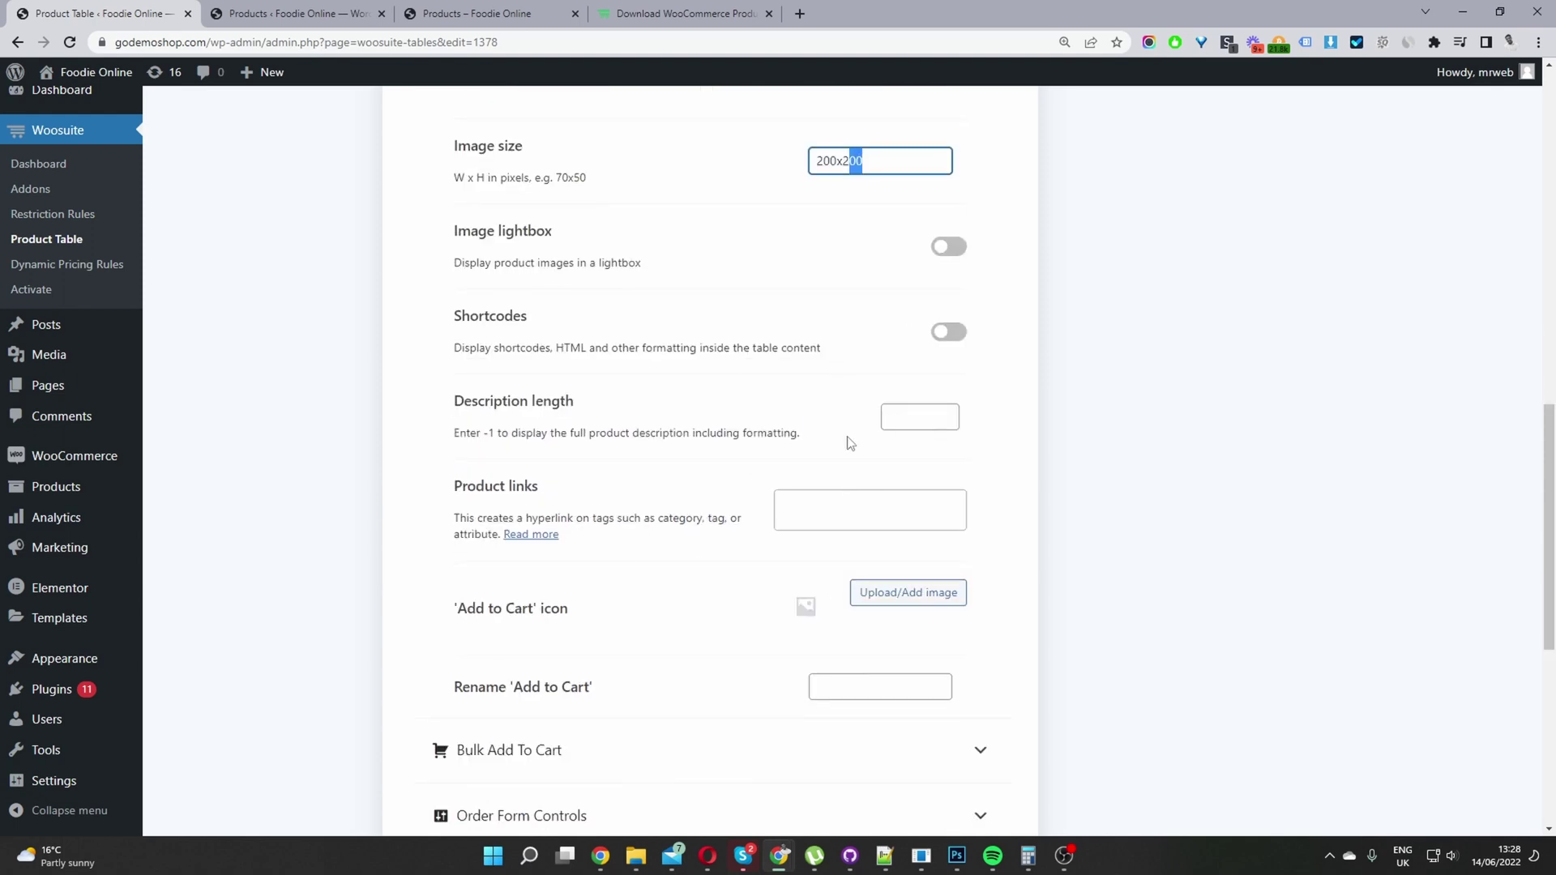
{"action": "scroll", "coordinate": [851, 438], "scroll_direction": "down", "scroll_amount": 6}
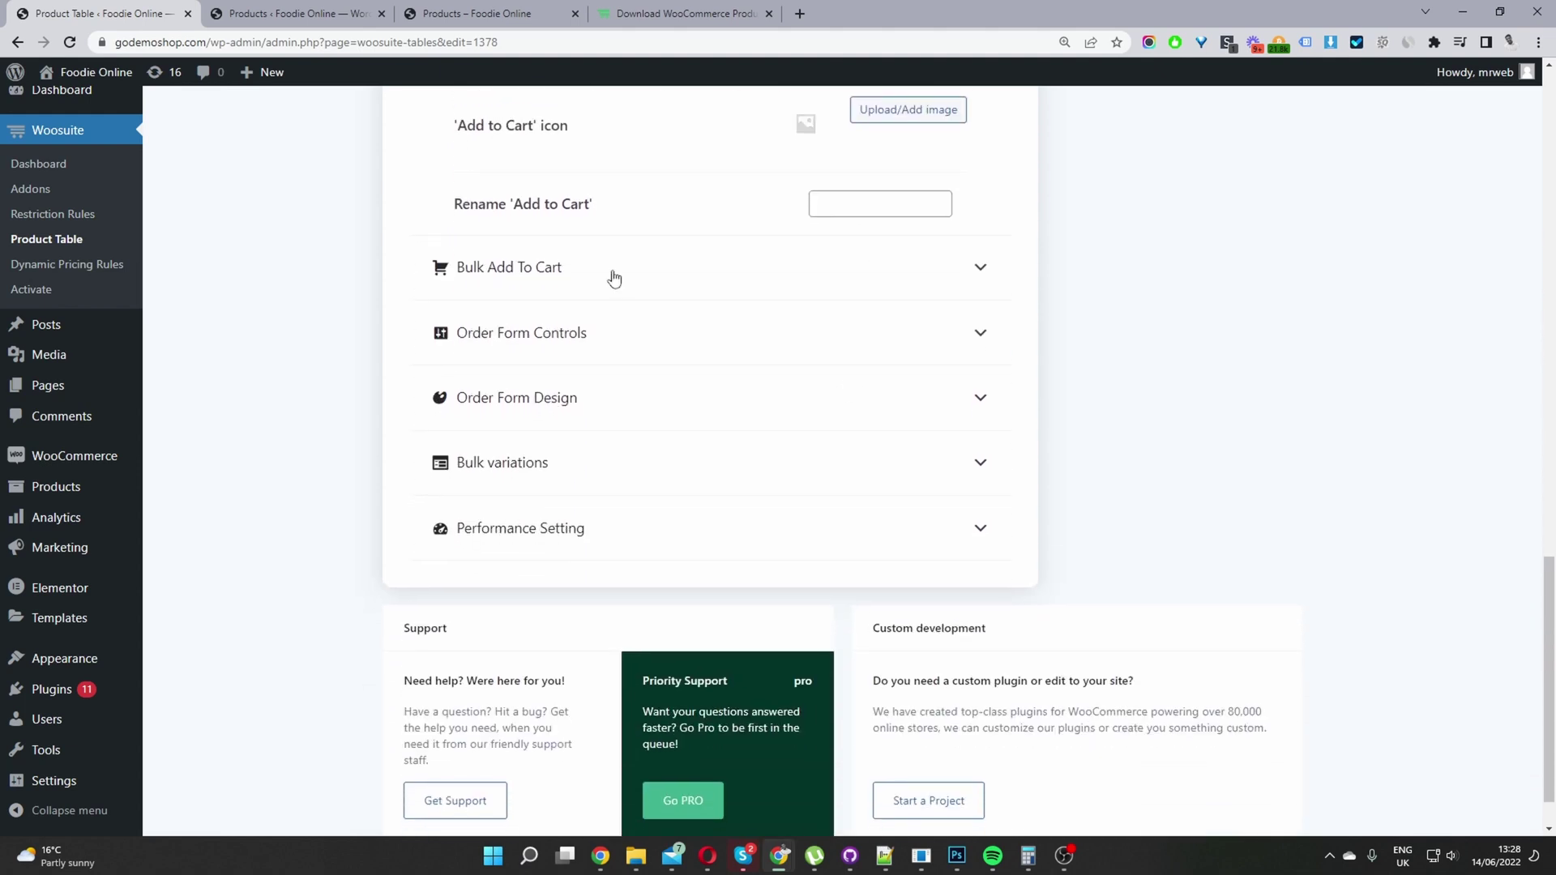
{"action": "left_click", "coordinate": [592, 266]}
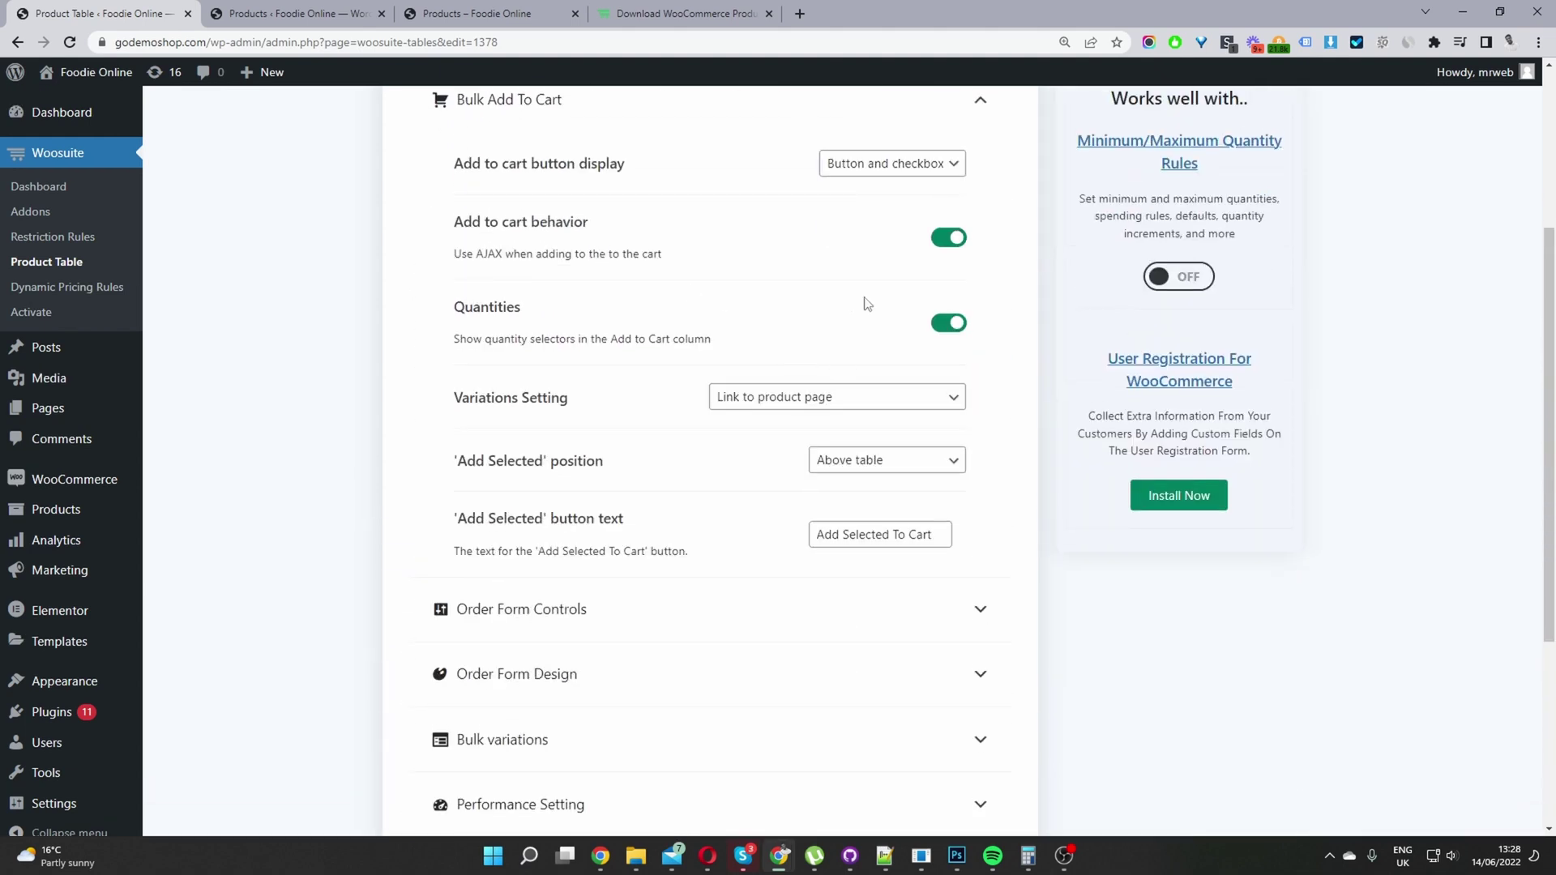
Step: Keep the Add Selected To Cart button positioned Above table
{"action": "scroll", "coordinate": [896, 441], "scroll_direction": "up", "scroll_amount": 4}
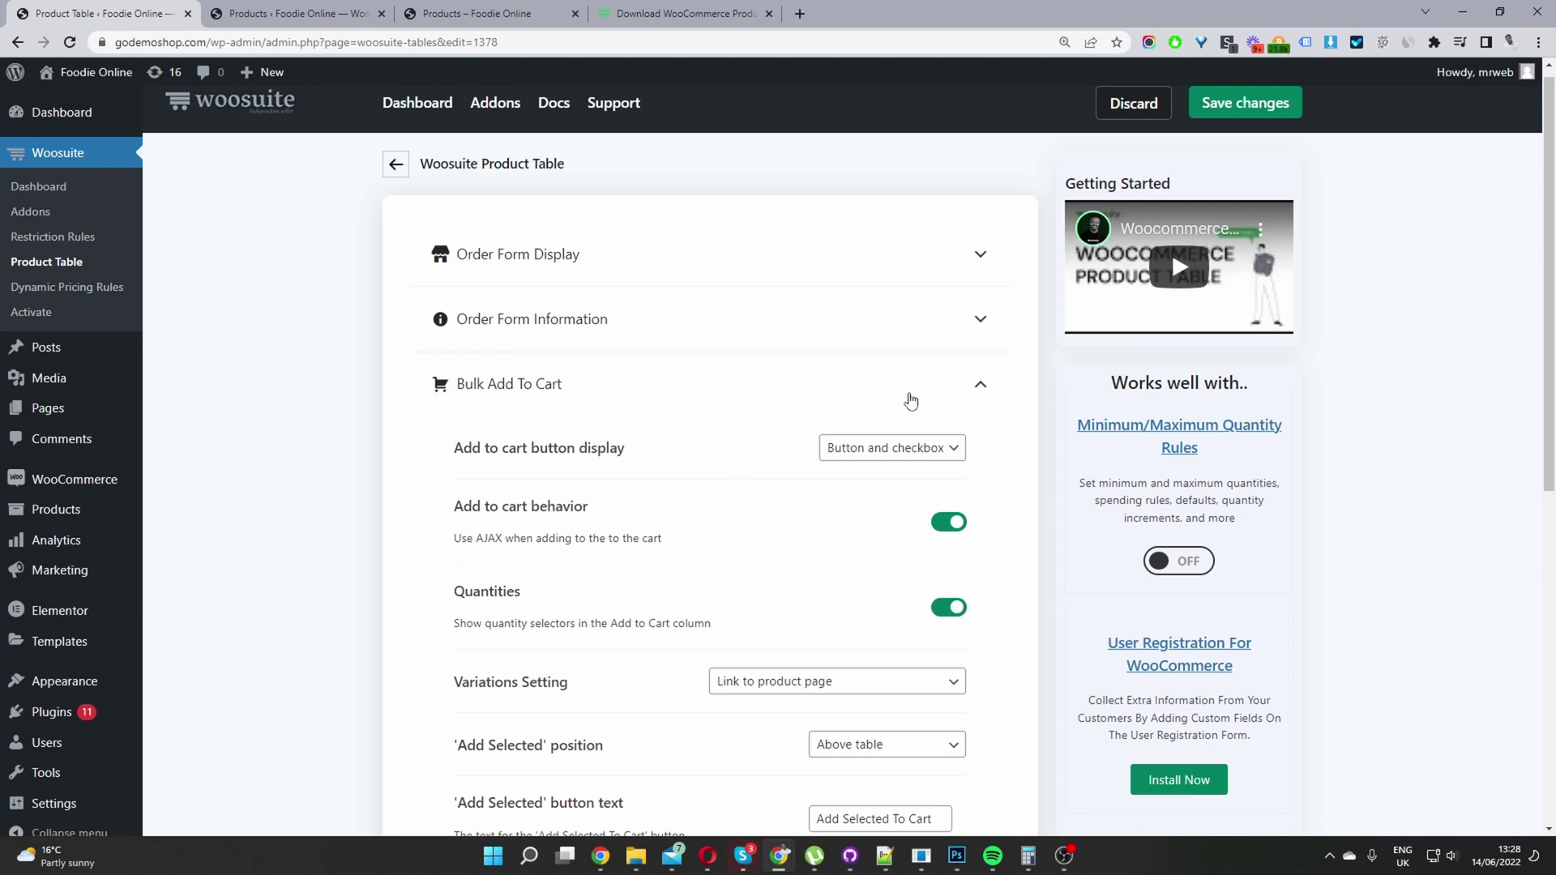
{"action": "scroll", "coordinate": [920, 424], "scroll_direction": "down", "scroll_amount": 2}
{"action": "scroll", "coordinate": [920, 423], "scroll_direction": "down", "scroll_amount": 3}
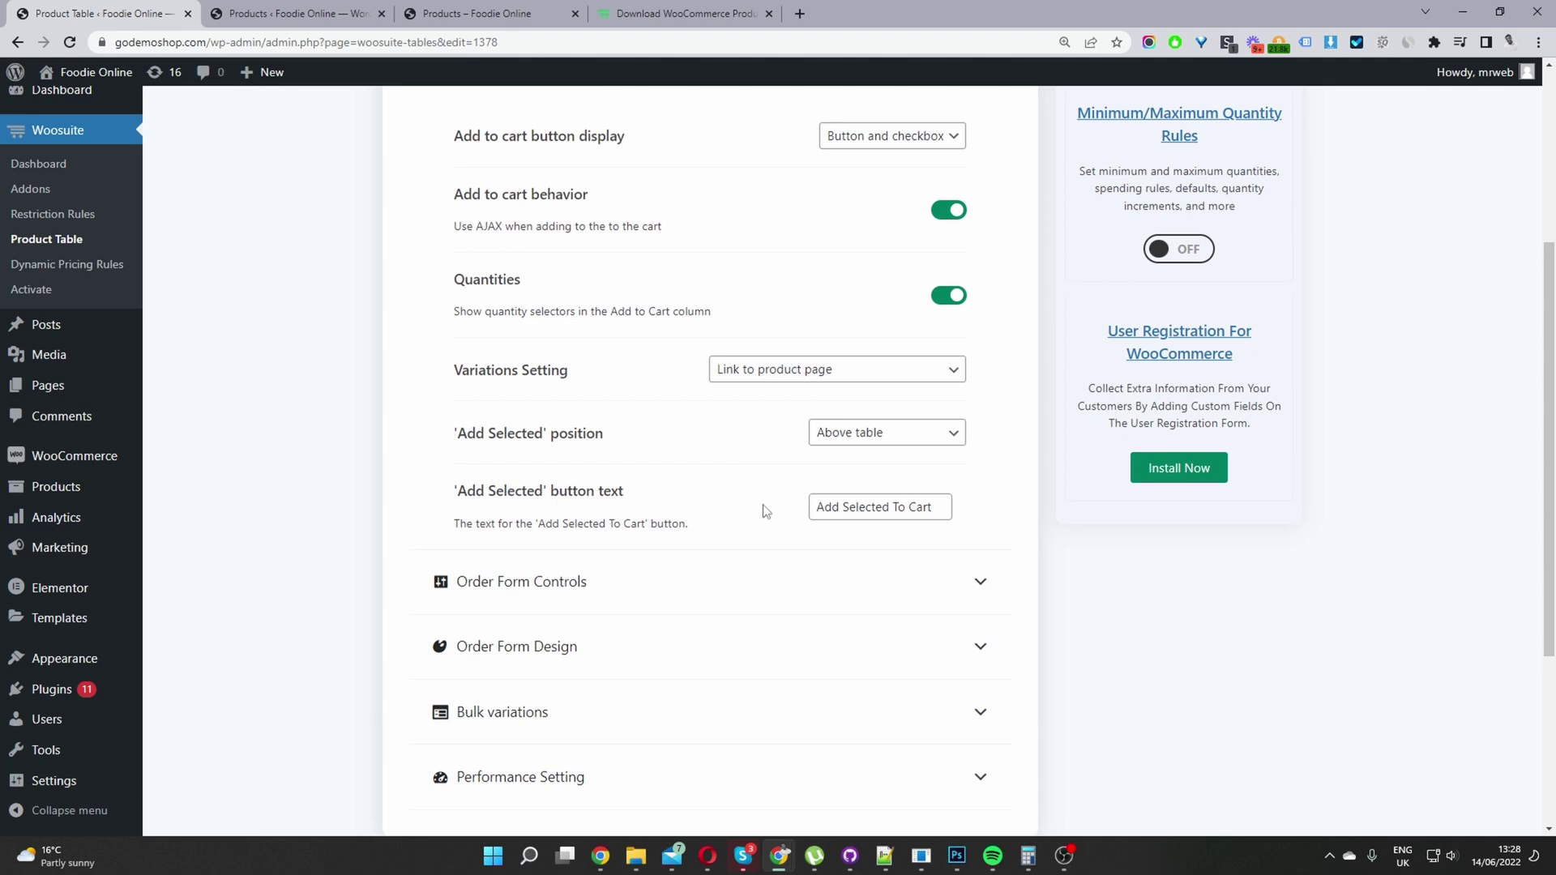
{"action": "left_click_drag", "start_coordinate": [931, 507], "coordinate": [819, 506]}
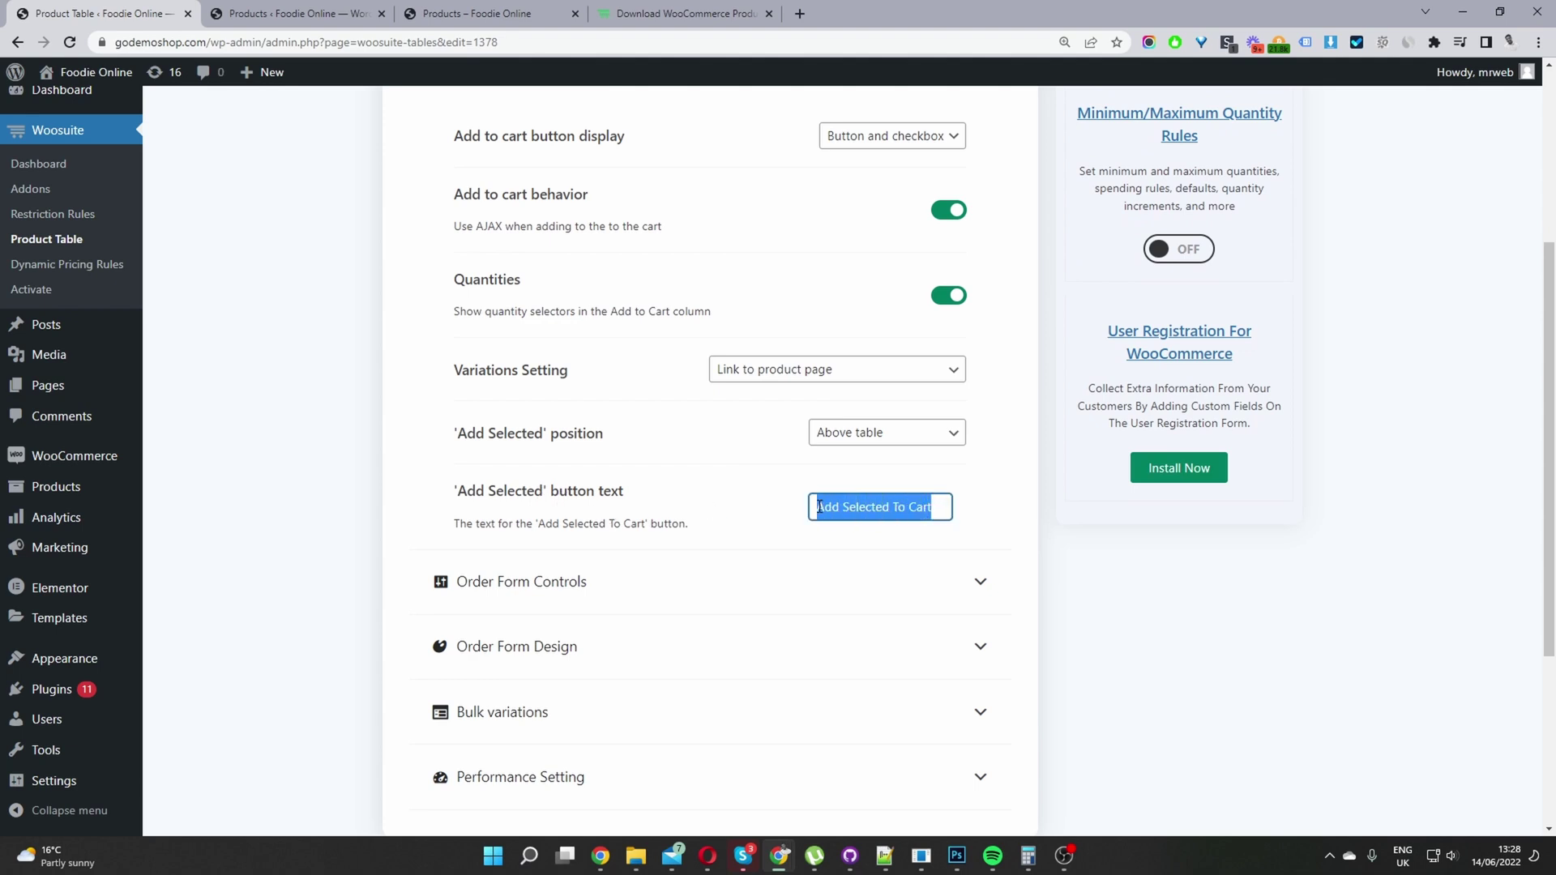
{"action": "left_click", "coordinate": [830, 432]}
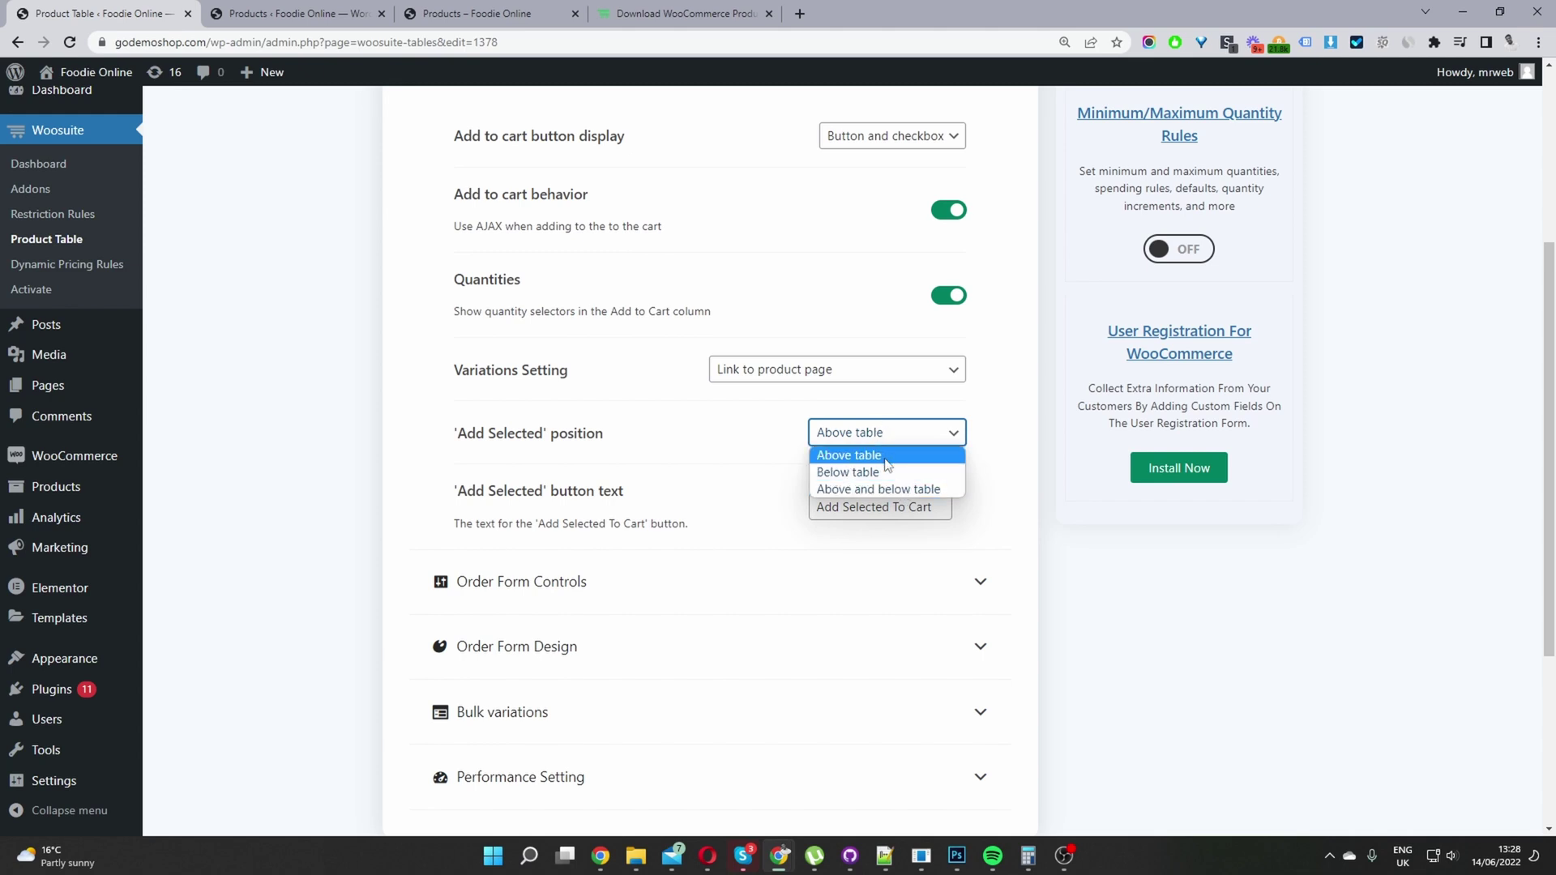
{"action": "left_click", "coordinate": [866, 456]}
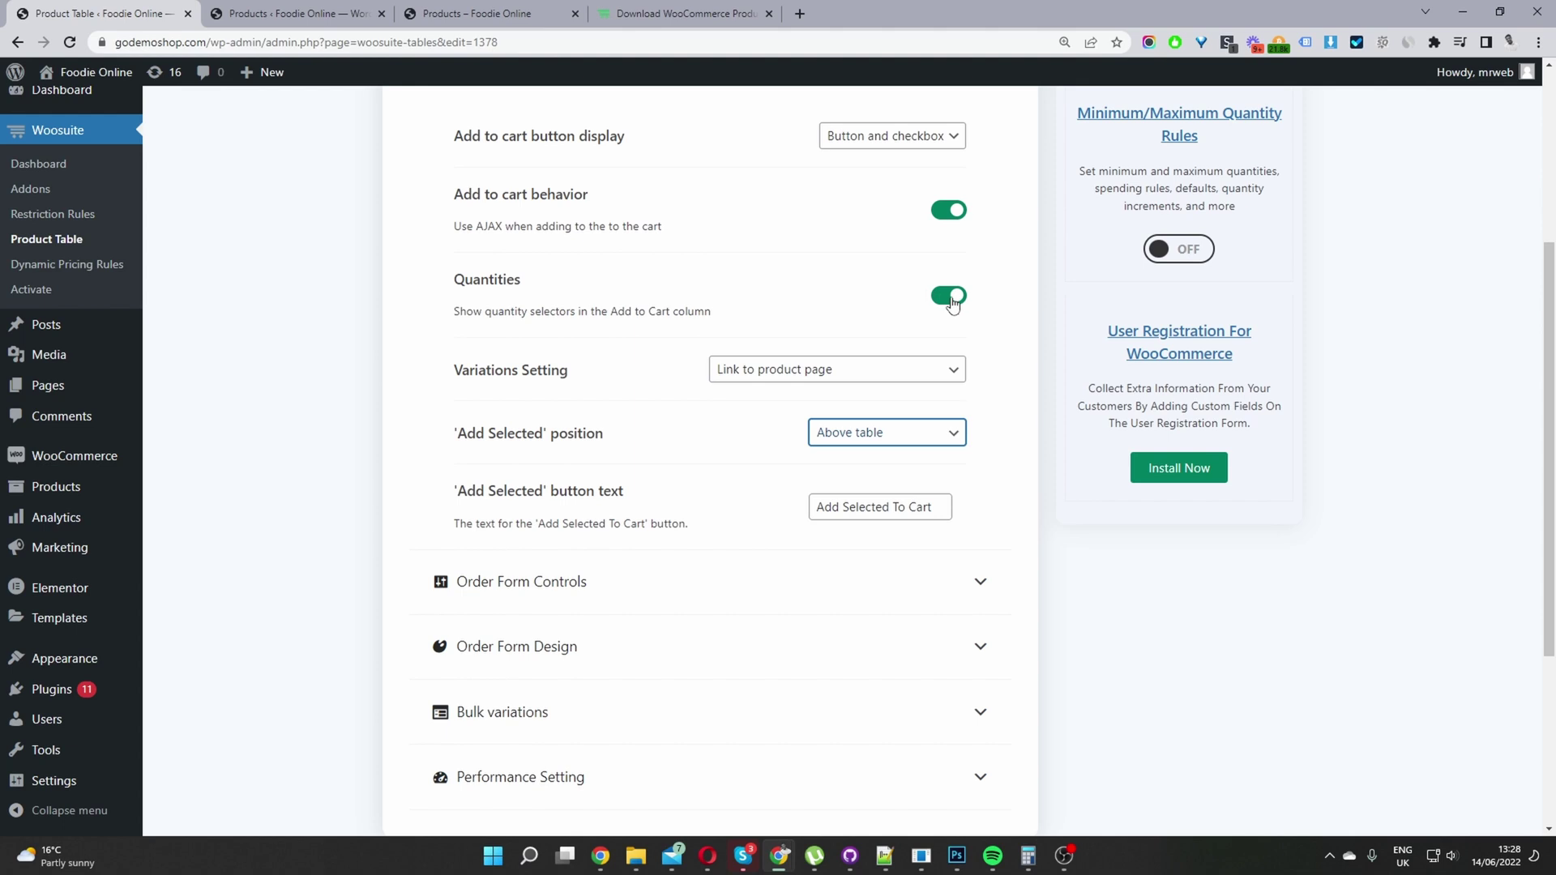
{"action": "scroll", "coordinate": [601, 389], "scroll_direction": "down", "scroll_amount": 2}
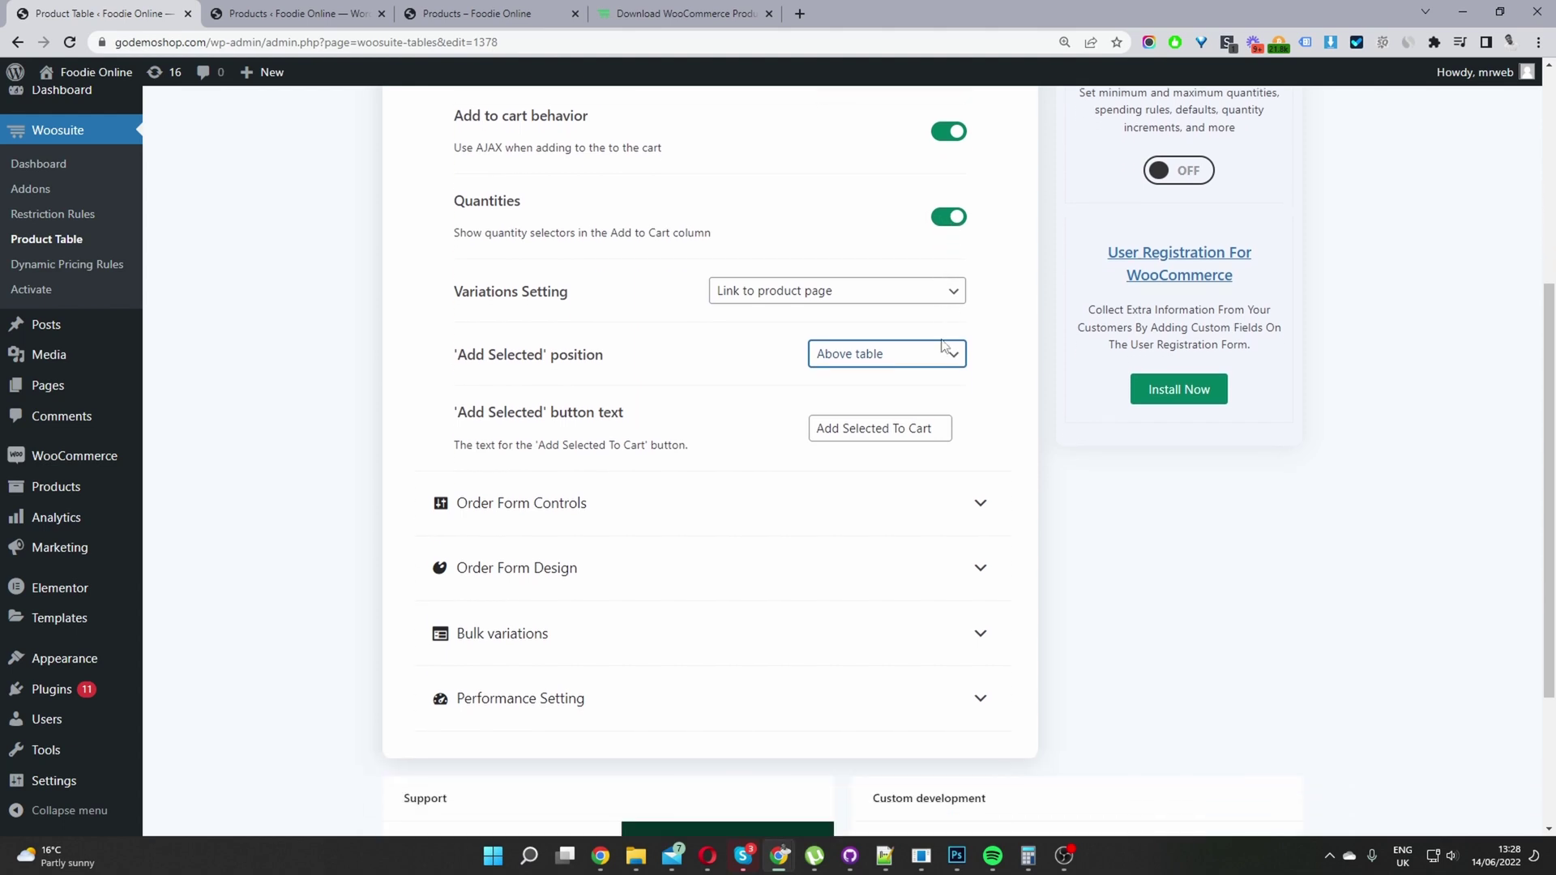
Step: Under Order Form Controls, add a product condition limiting Categories to Clothing
{"action": "left_click", "coordinate": [580, 419]}
{"action": "scroll", "coordinate": [778, 437], "scroll_direction": "up", "scroll_amount": 2}
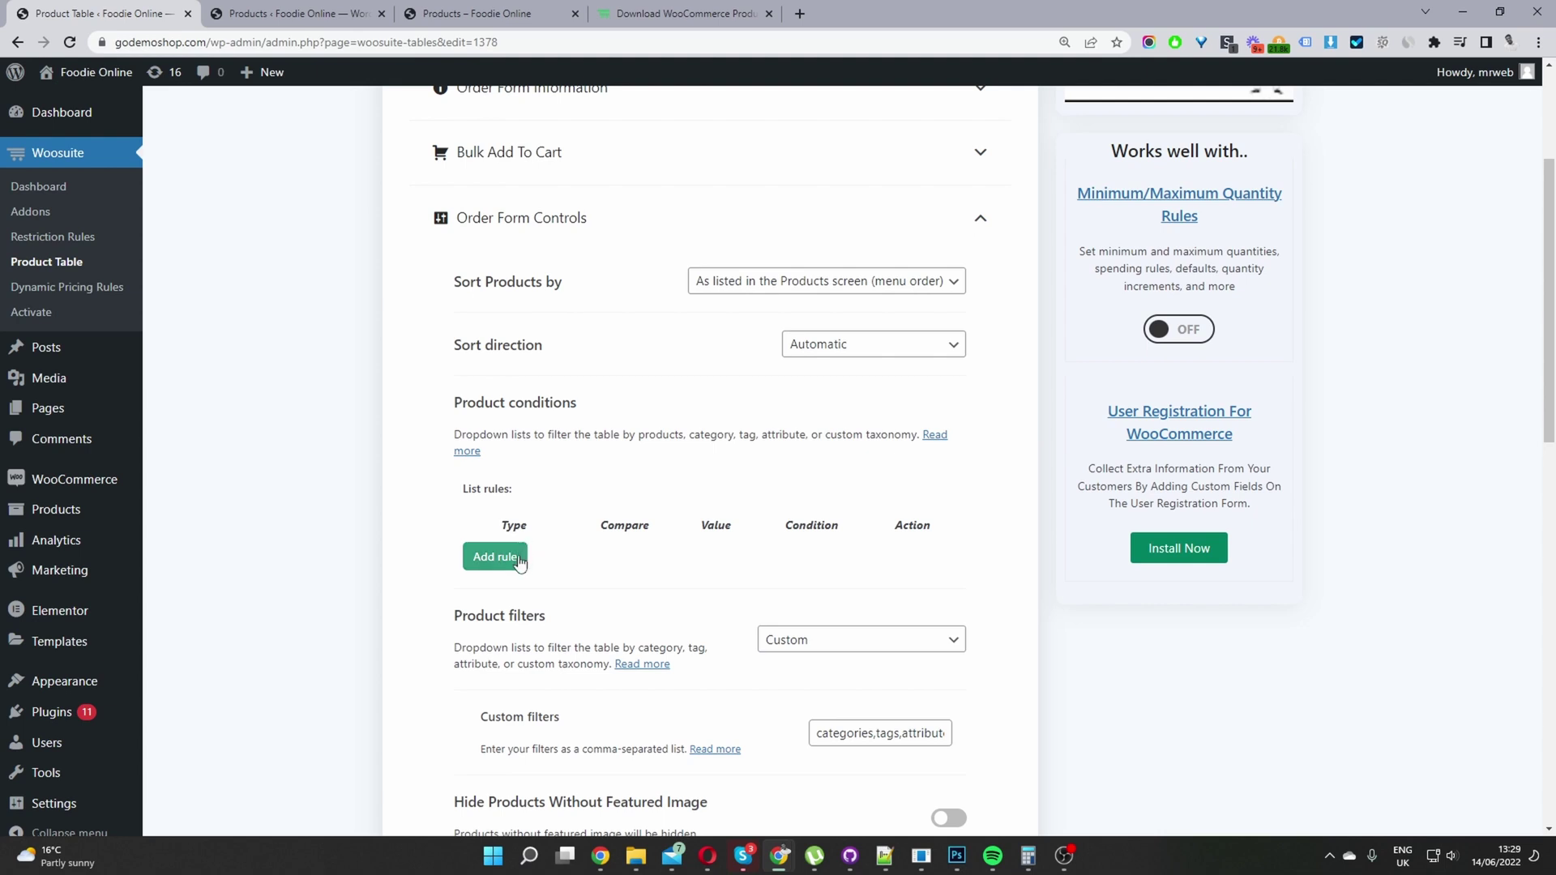
{"action": "left_click", "coordinate": [519, 563]}
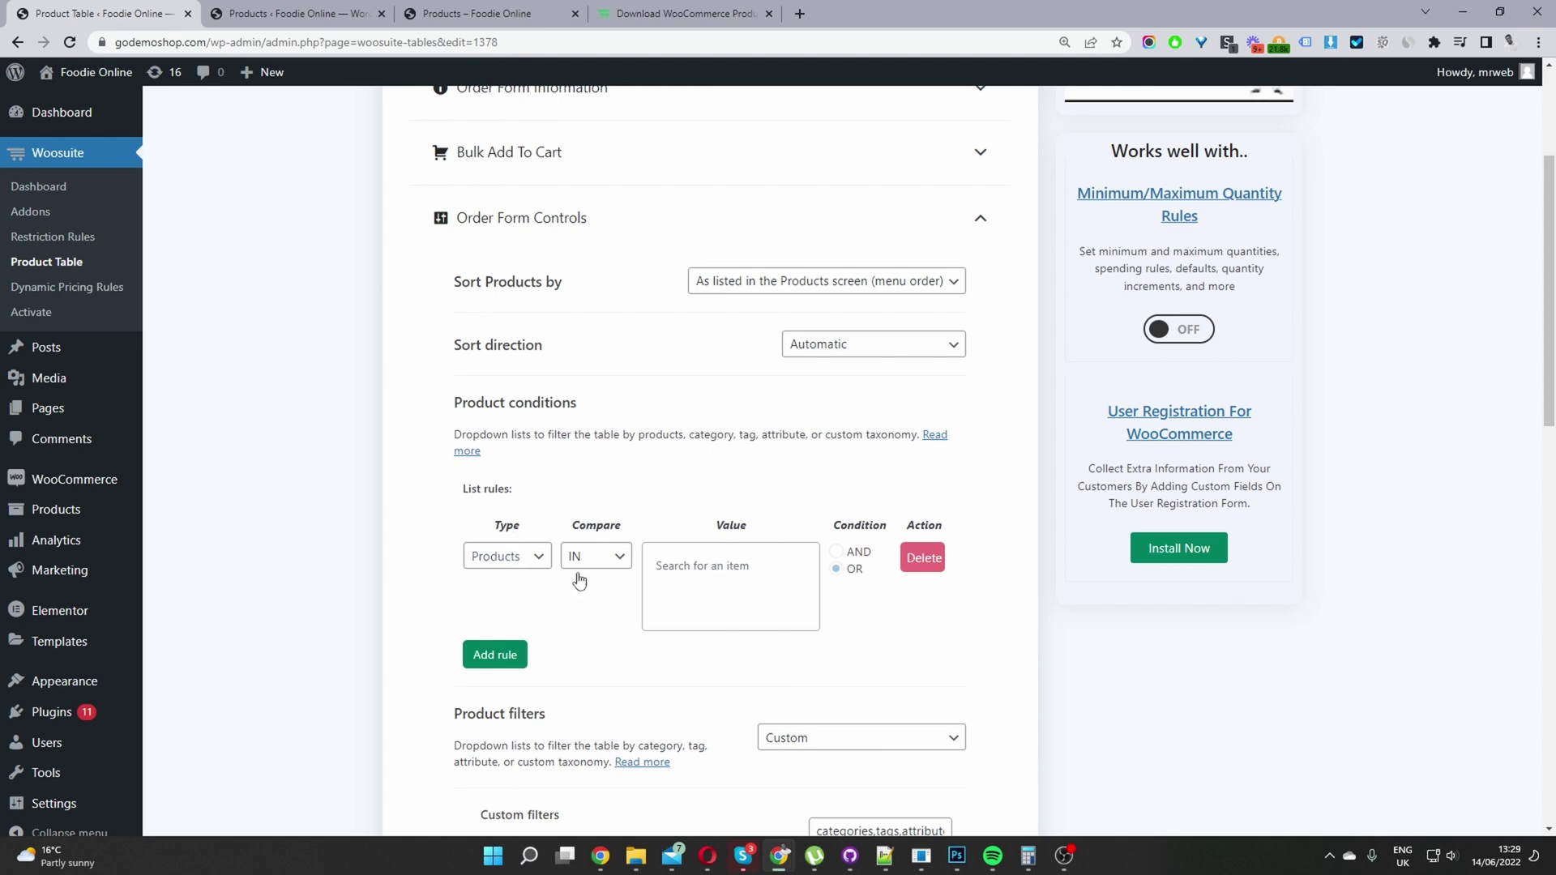
{"action": "left_click", "coordinate": [716, 566]}
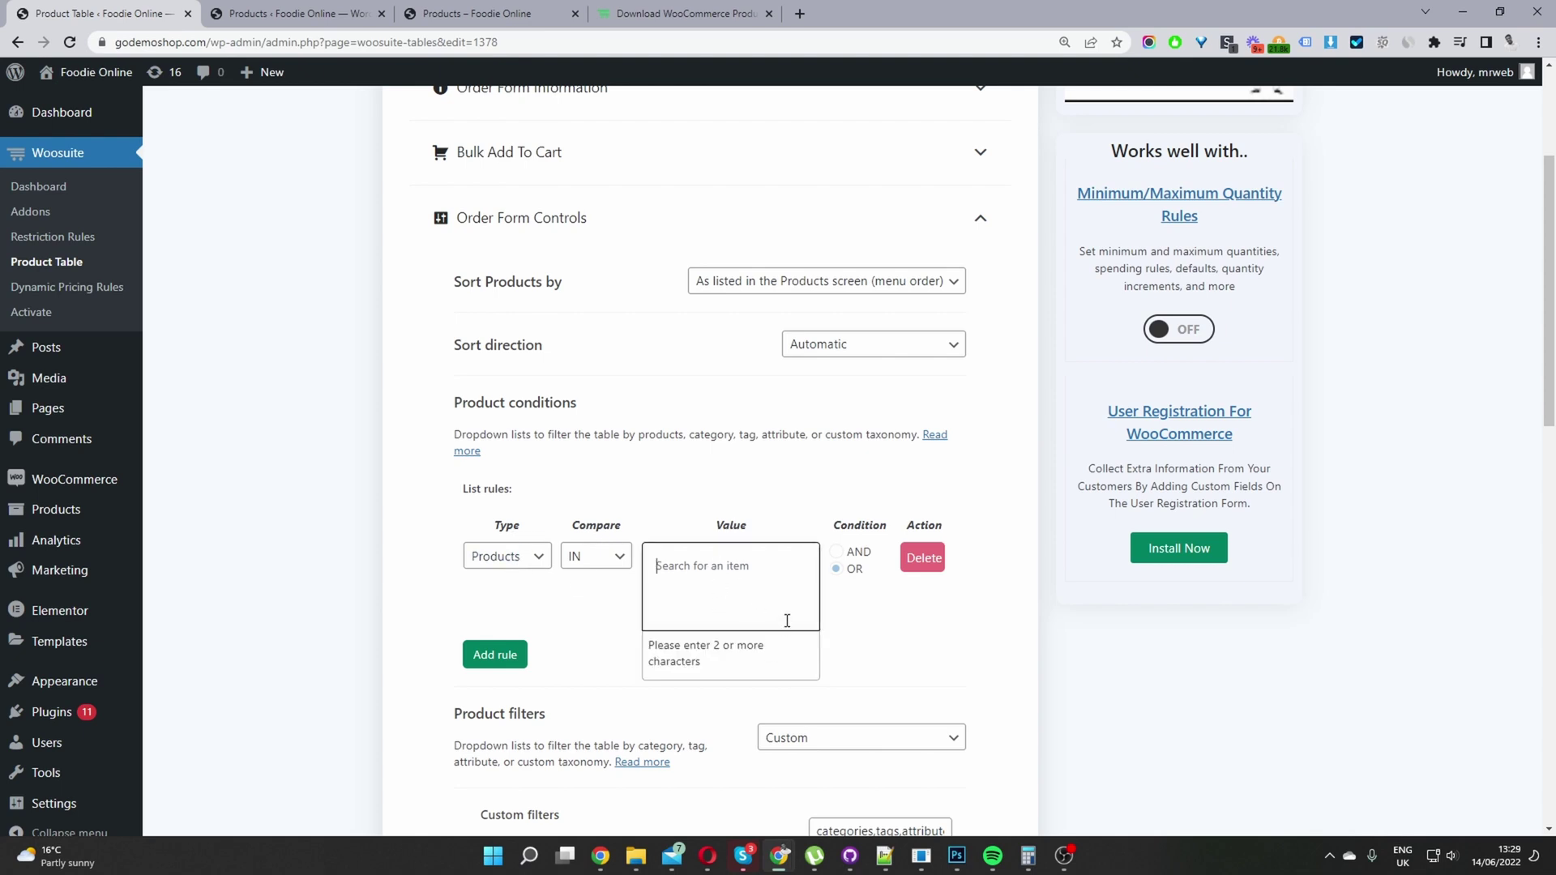
{"action": "type", "text": "cap"}
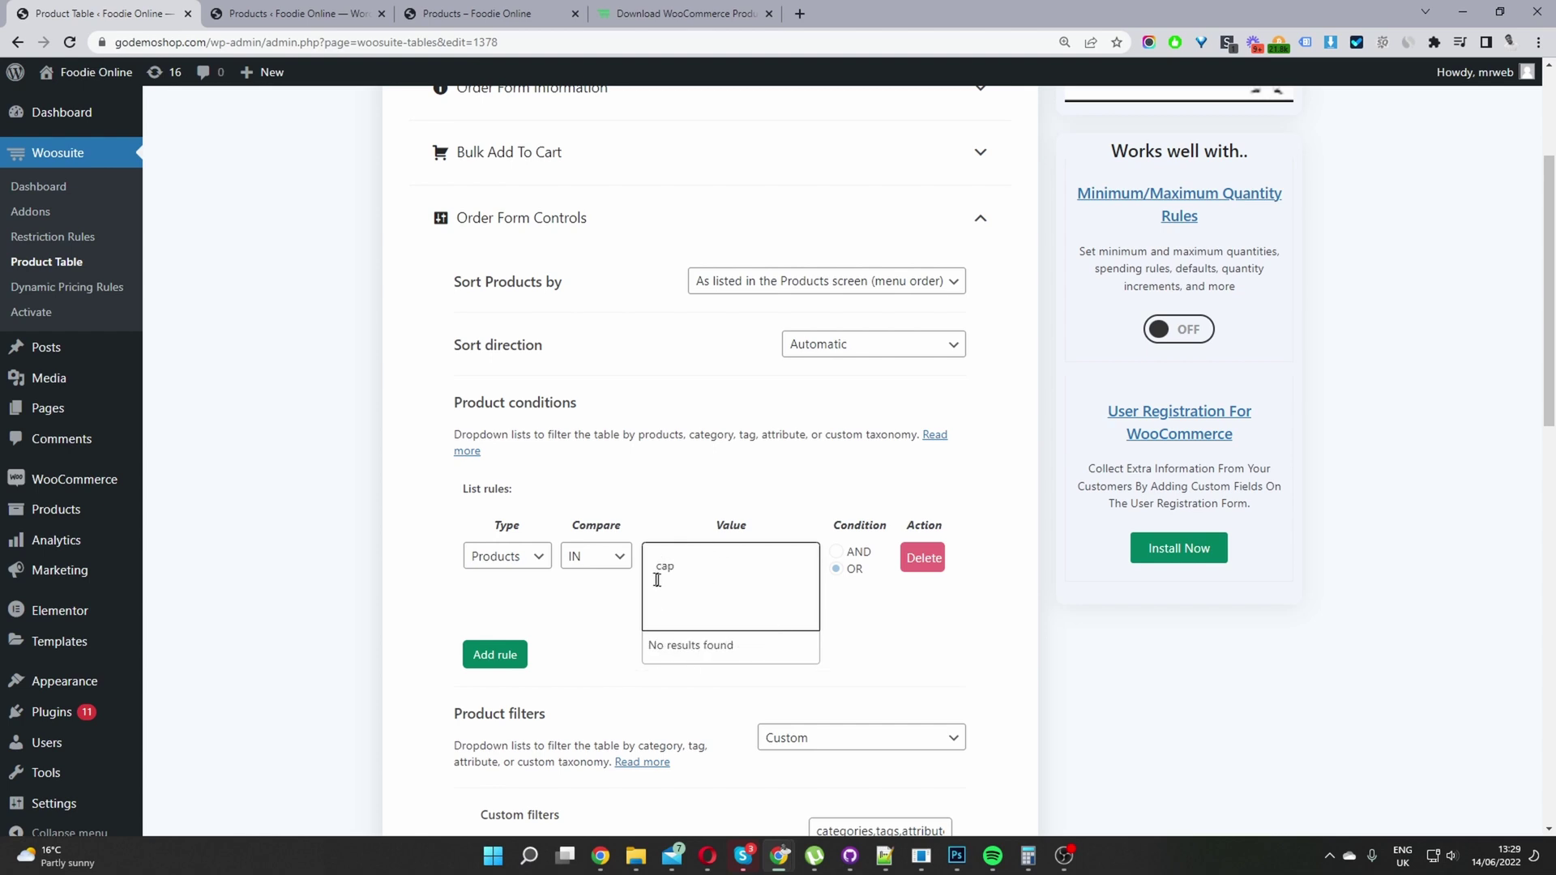
{"action": "left_click", "coordinate": [515, 560]}
{"action": "left_click", "coordinate": [525, 597]}
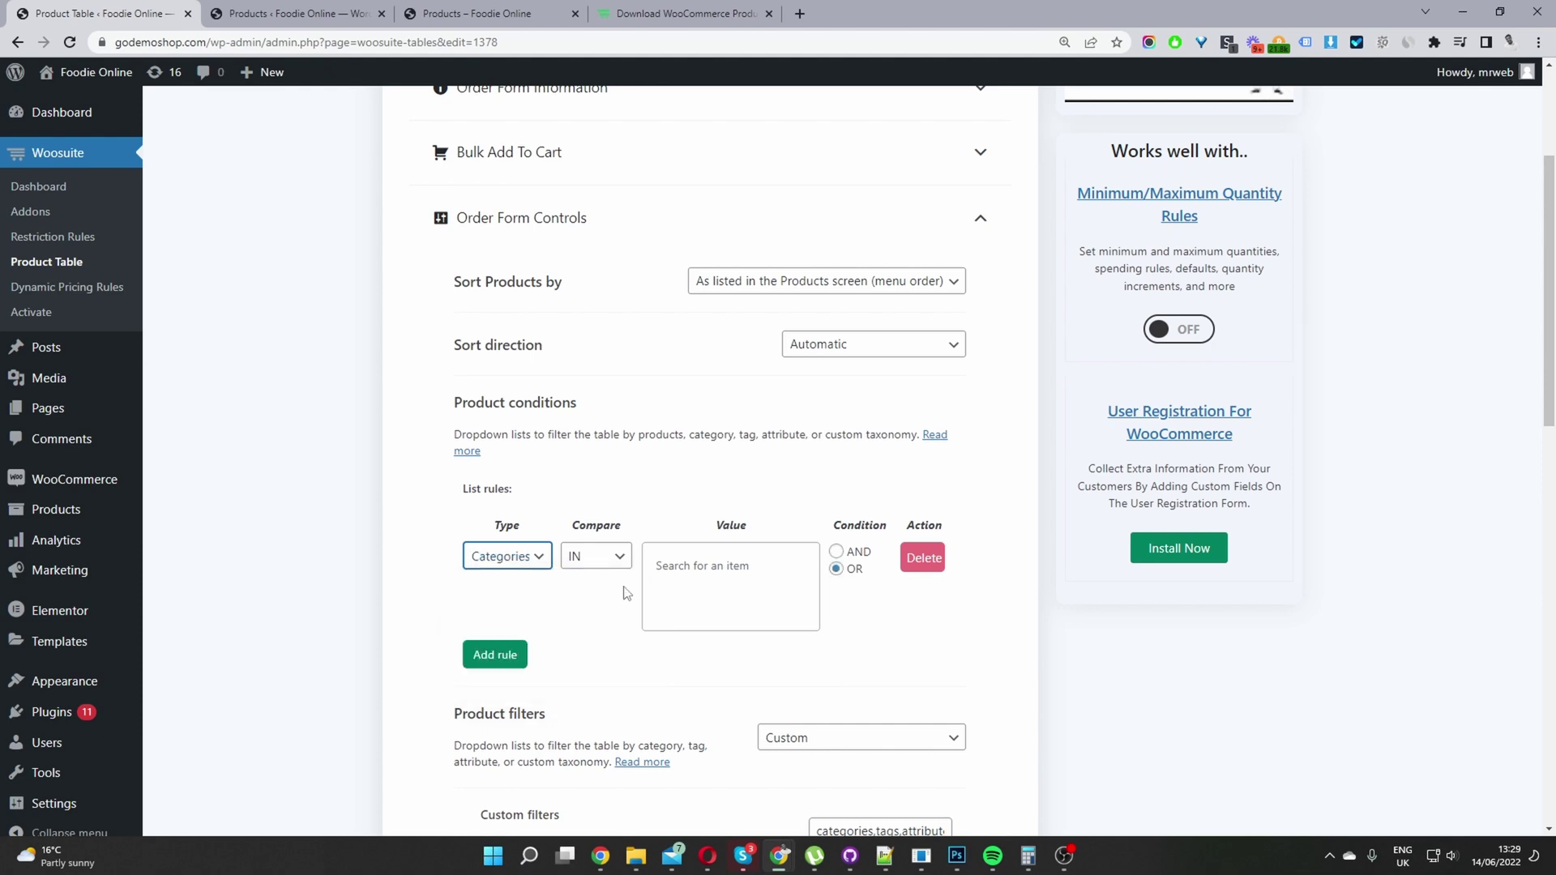
{"action": "left_click", "coordinate": [730, 561]}
{"action": "left_click", "coordinate": [729, 569]}
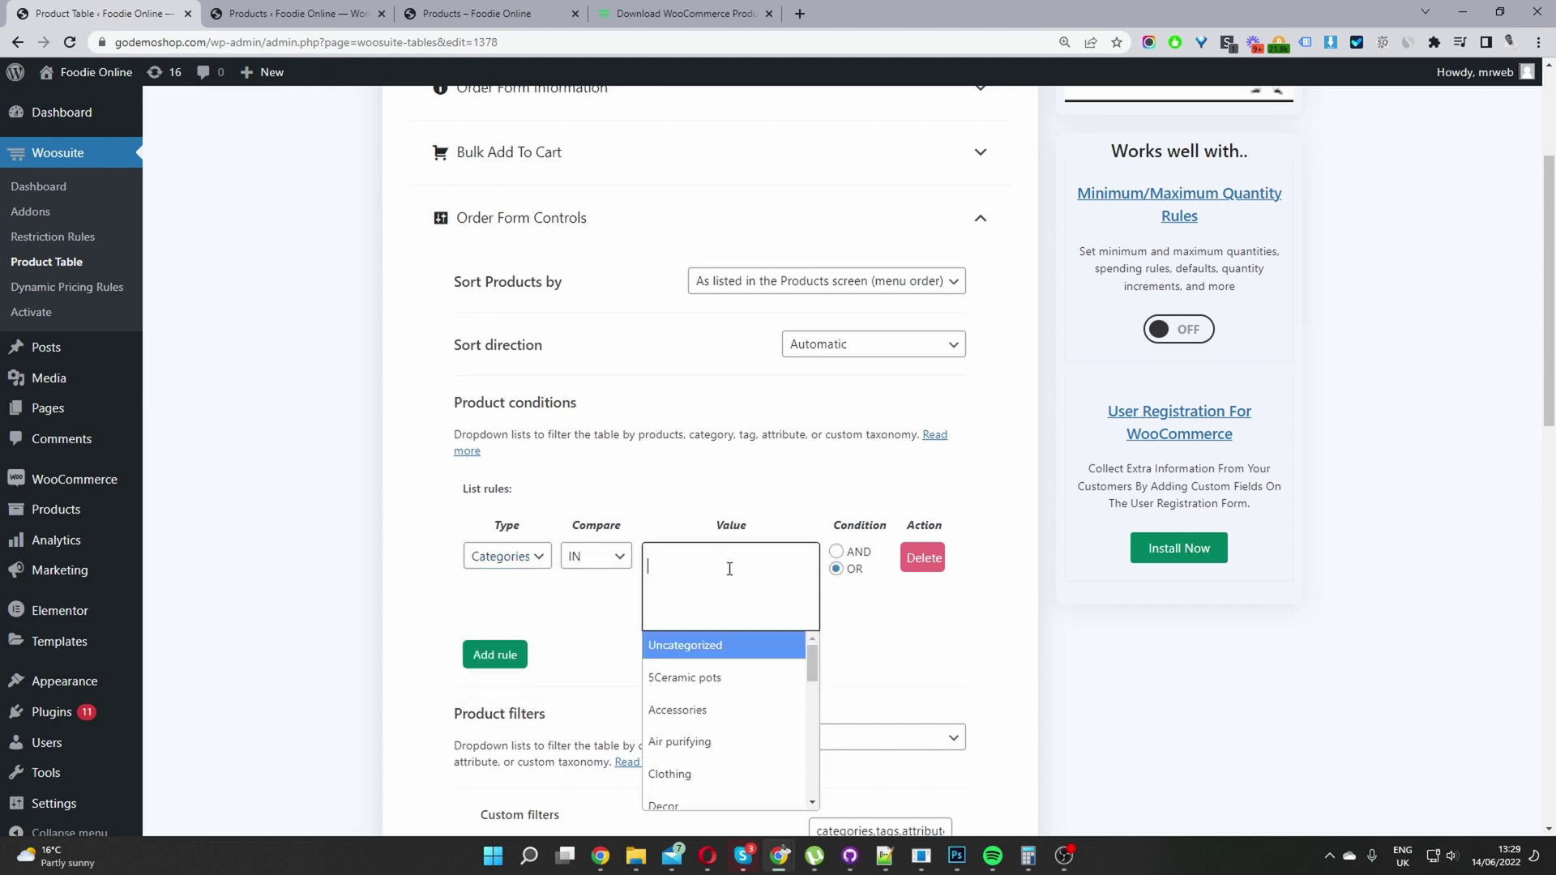
{"action": "left_click", "coordinate": [694, 776]}
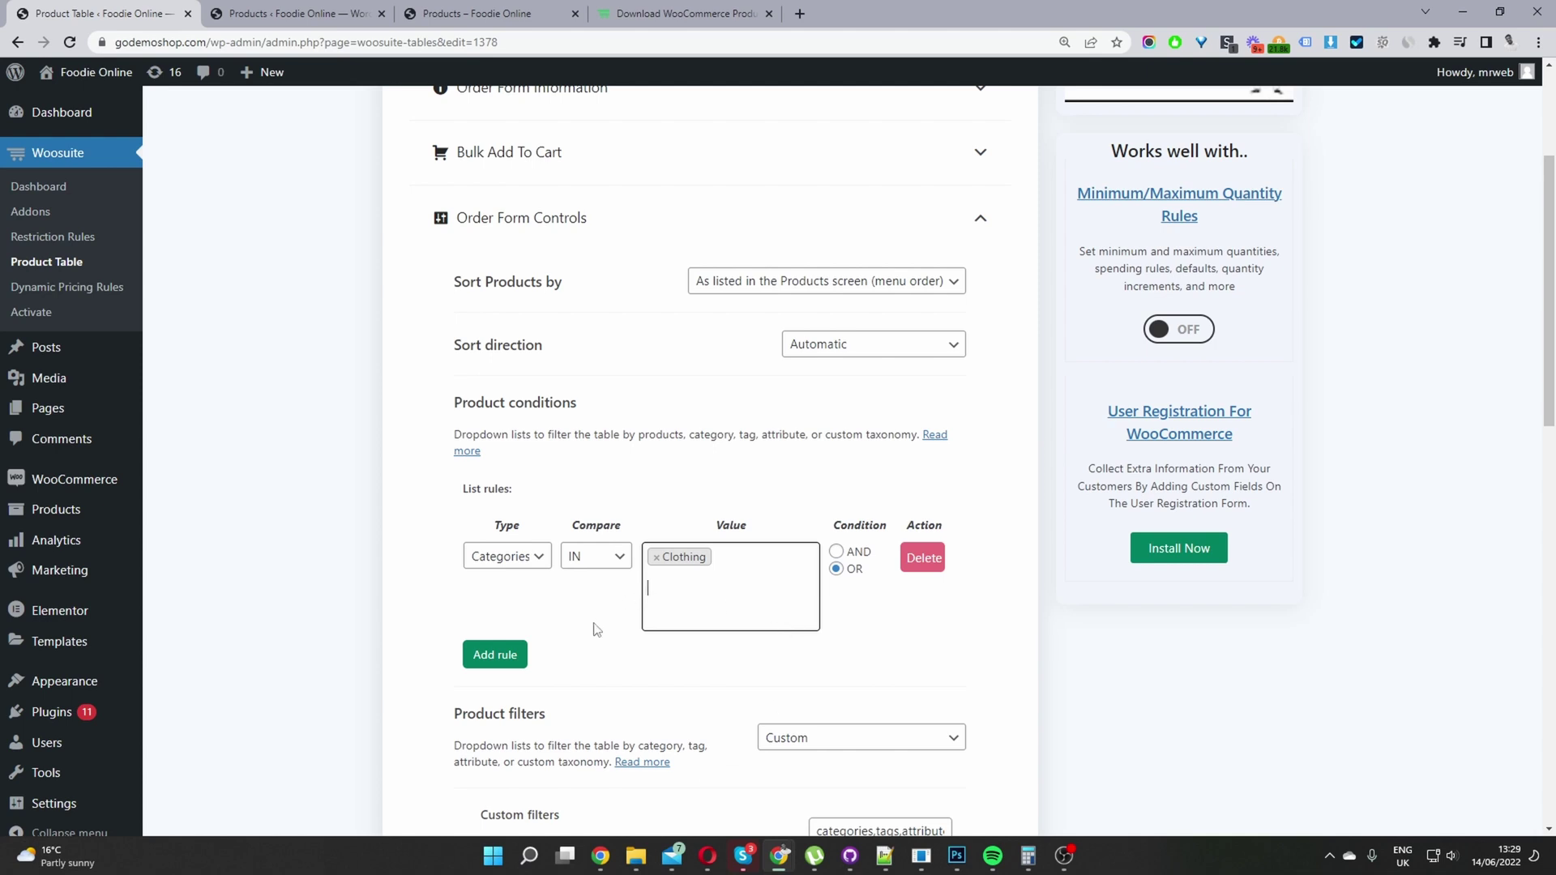
Step: Add a trial Stock Status rule set to Out Of Stock, then delete both condition rules
{"action": "left_click", "coordinate": [495, 655]}
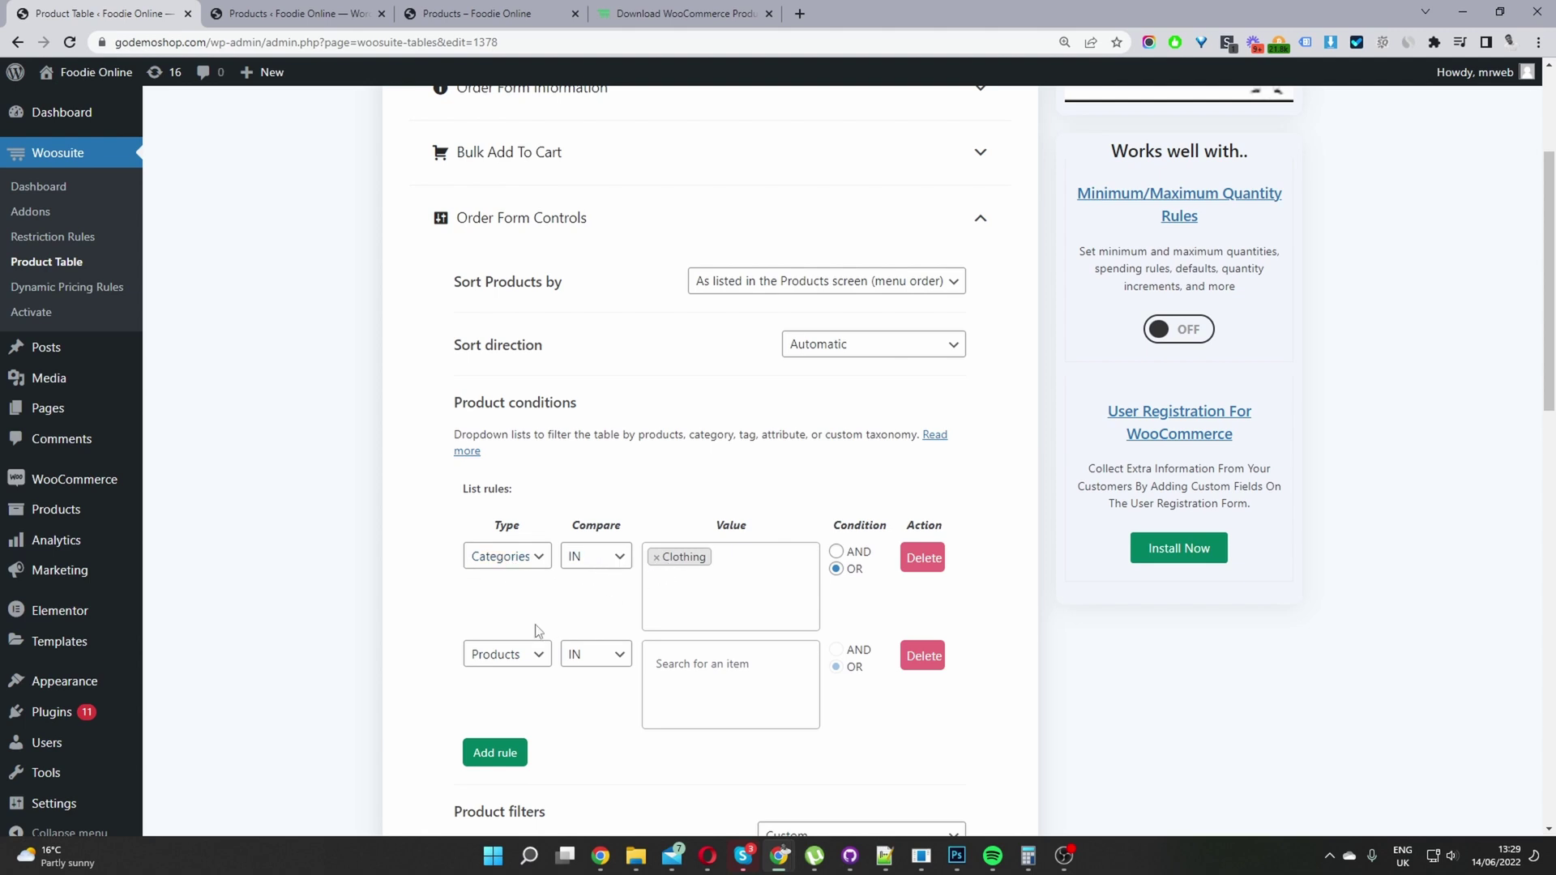
{"action": "left_click", "coordinate": [510, 653]}
{"action": "left_click", "coordinate": [523, 768]}
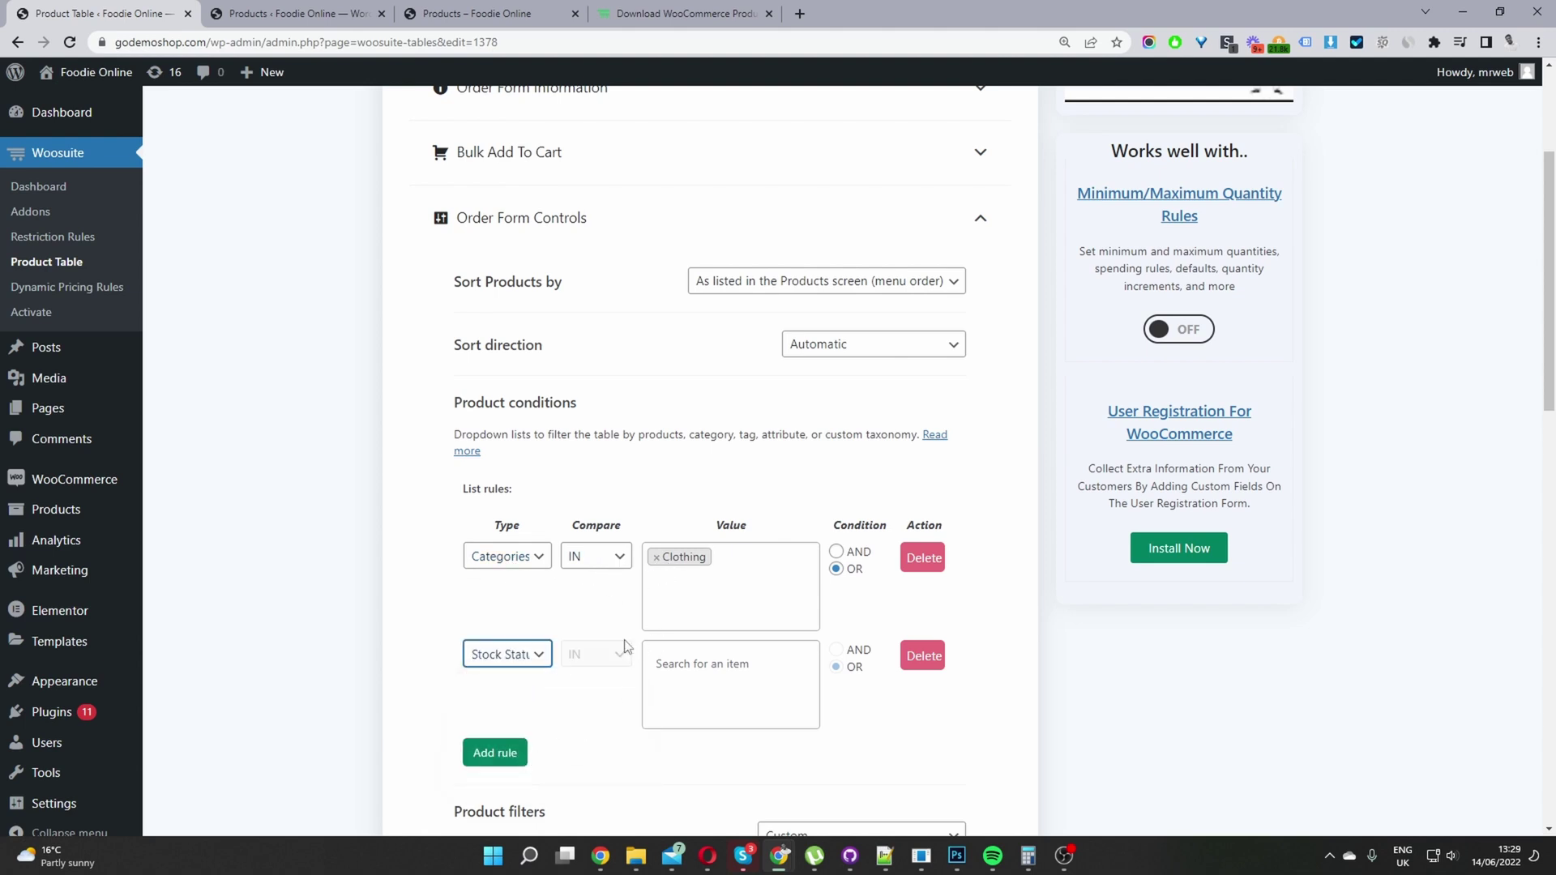
{"action": "left_click", "coordinate": [697, 661]}
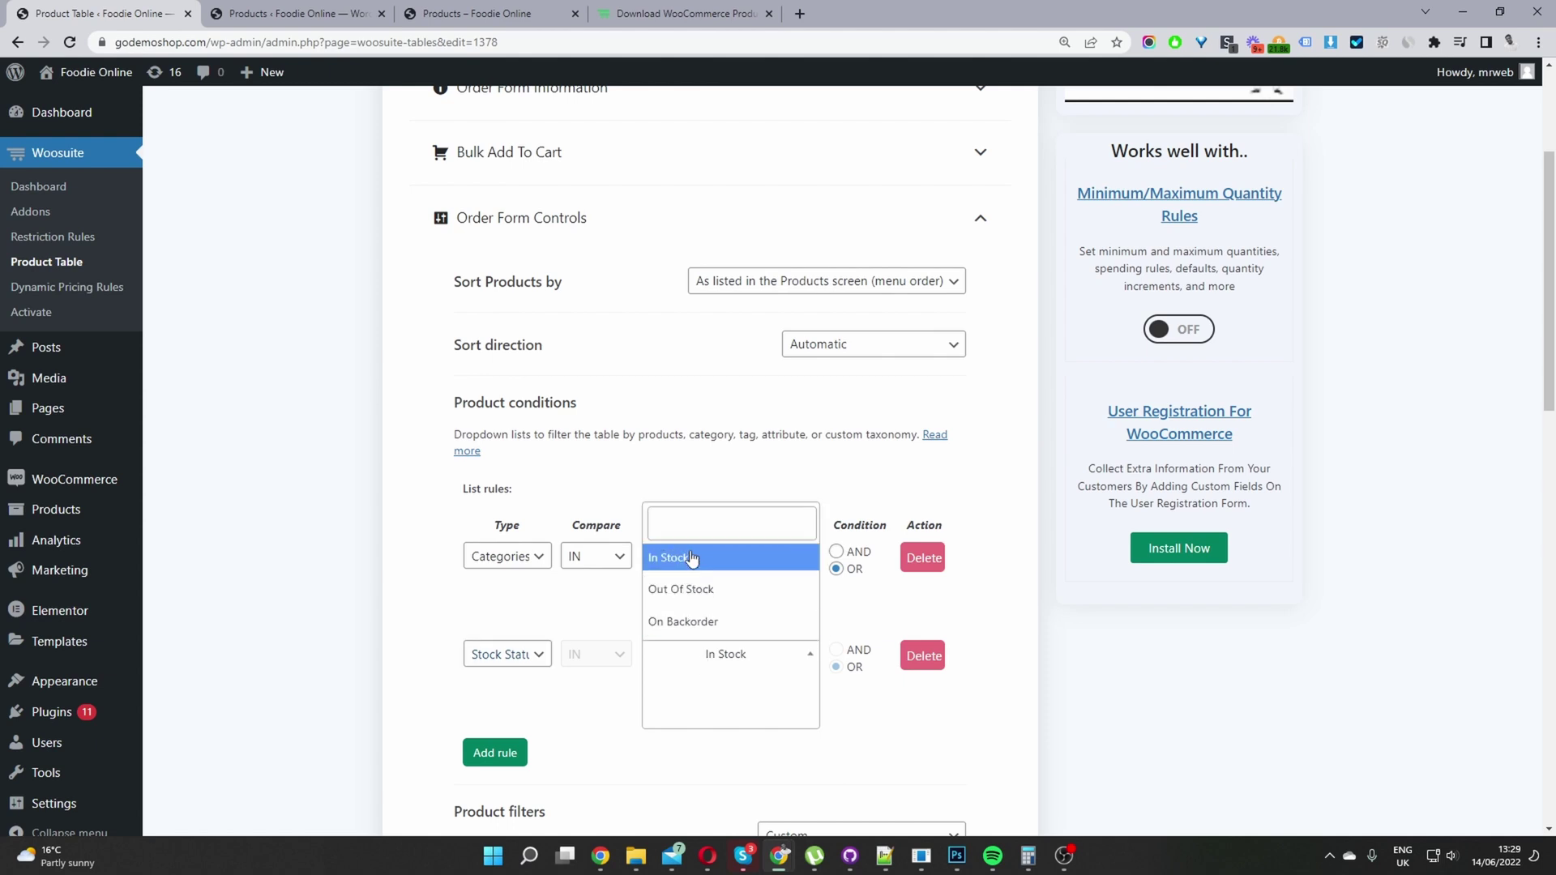
{"action": "left_click", "coordinate": [692, 558]}
{"action": "left_click", "coordinate": [721, 646]}
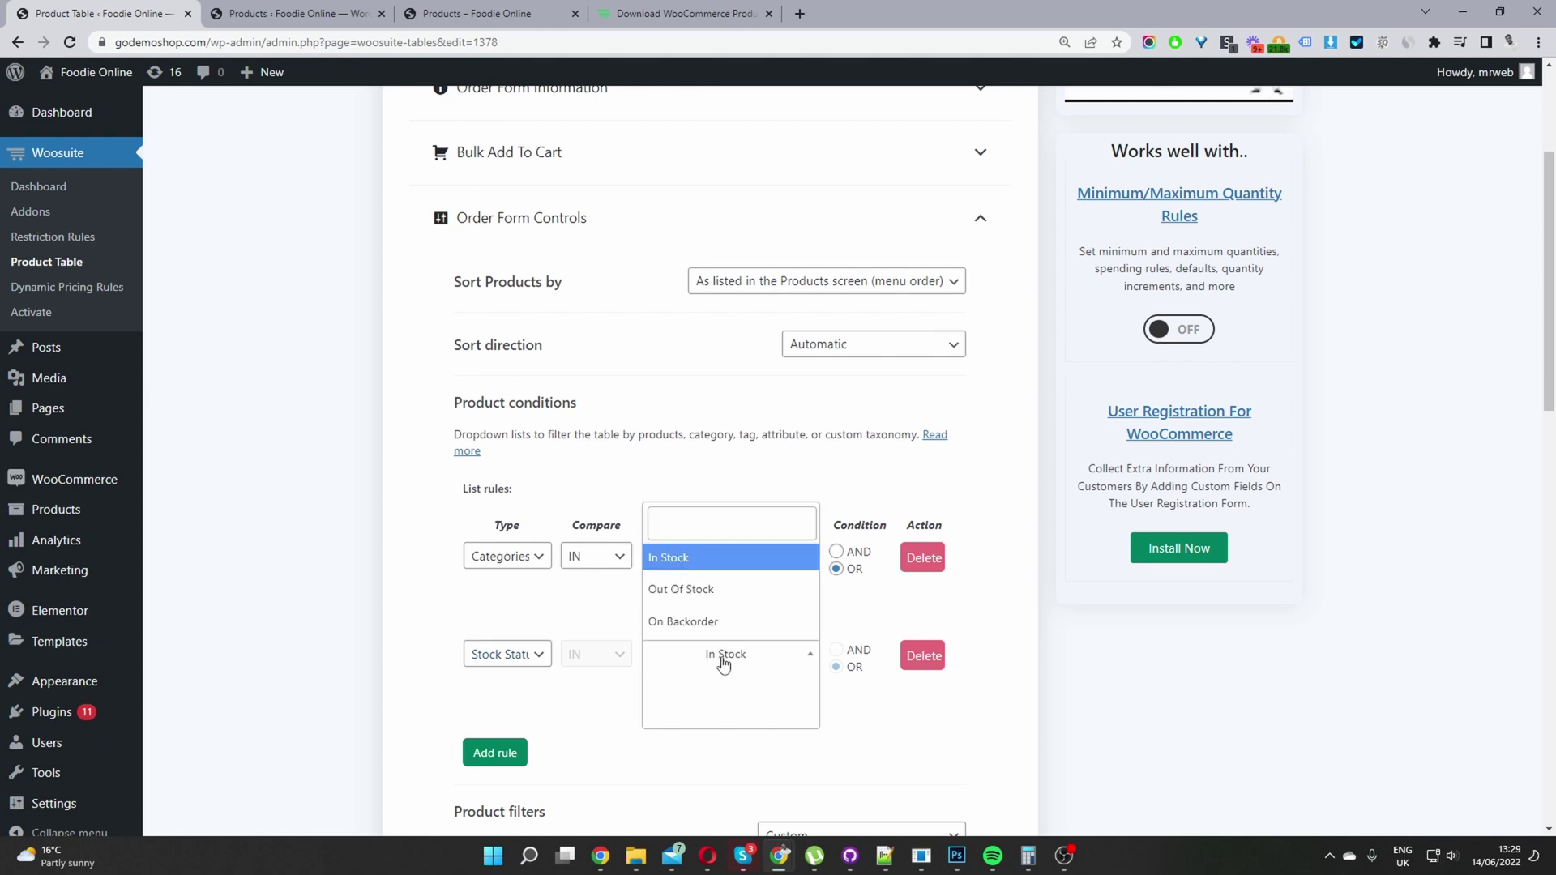
{"action": "left_click", "coordinate": [724, 590]}
{"action": "left_click", "coordinate": [943, 658]}
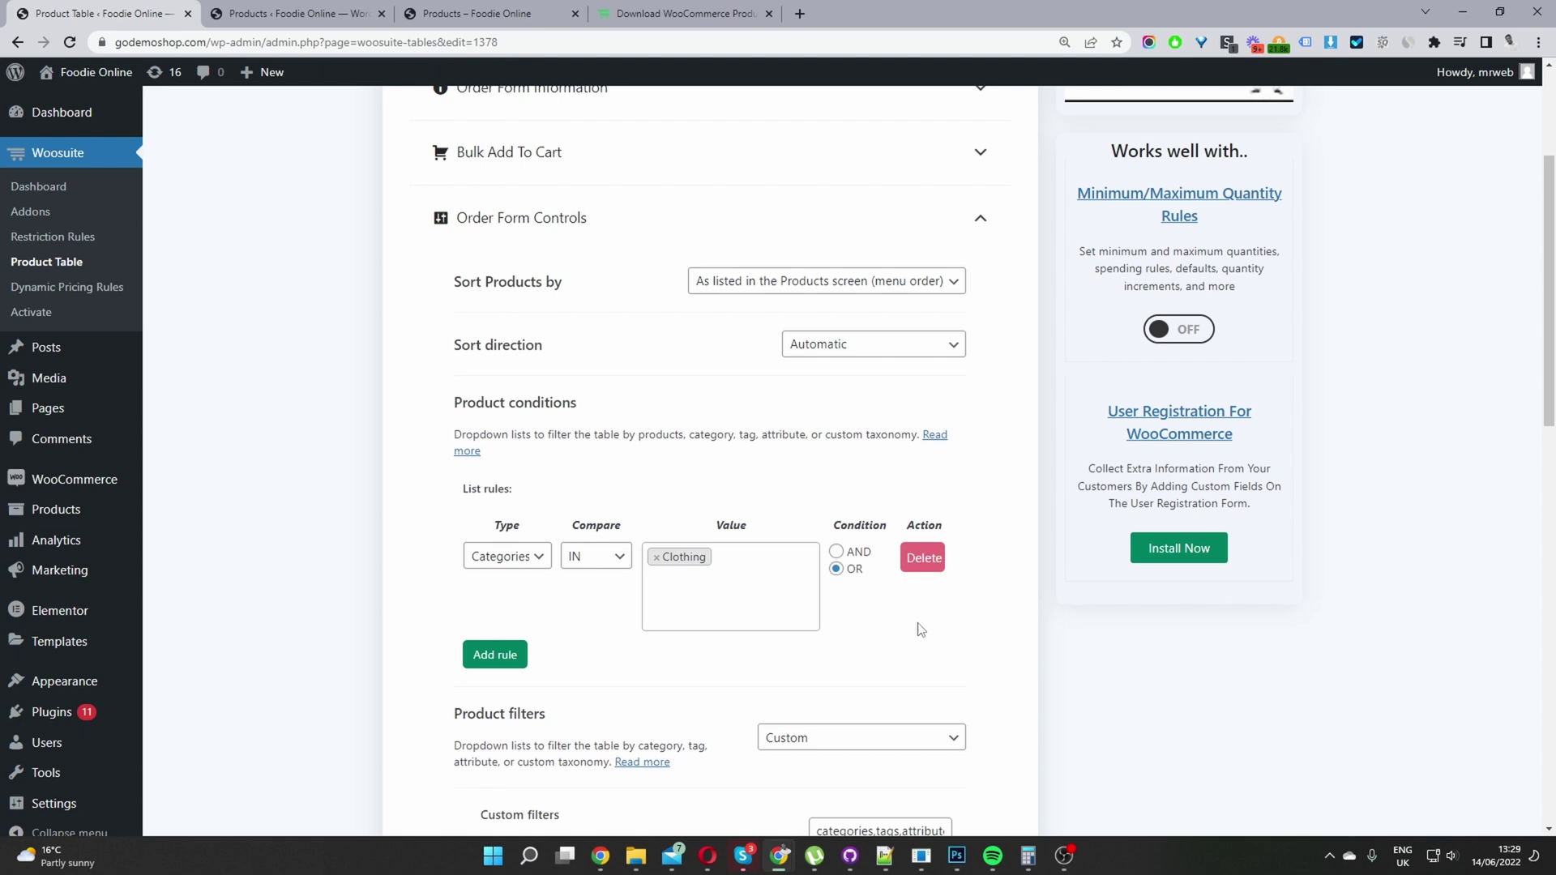
{"action": "left_click", "coordinate": [916, 565]}
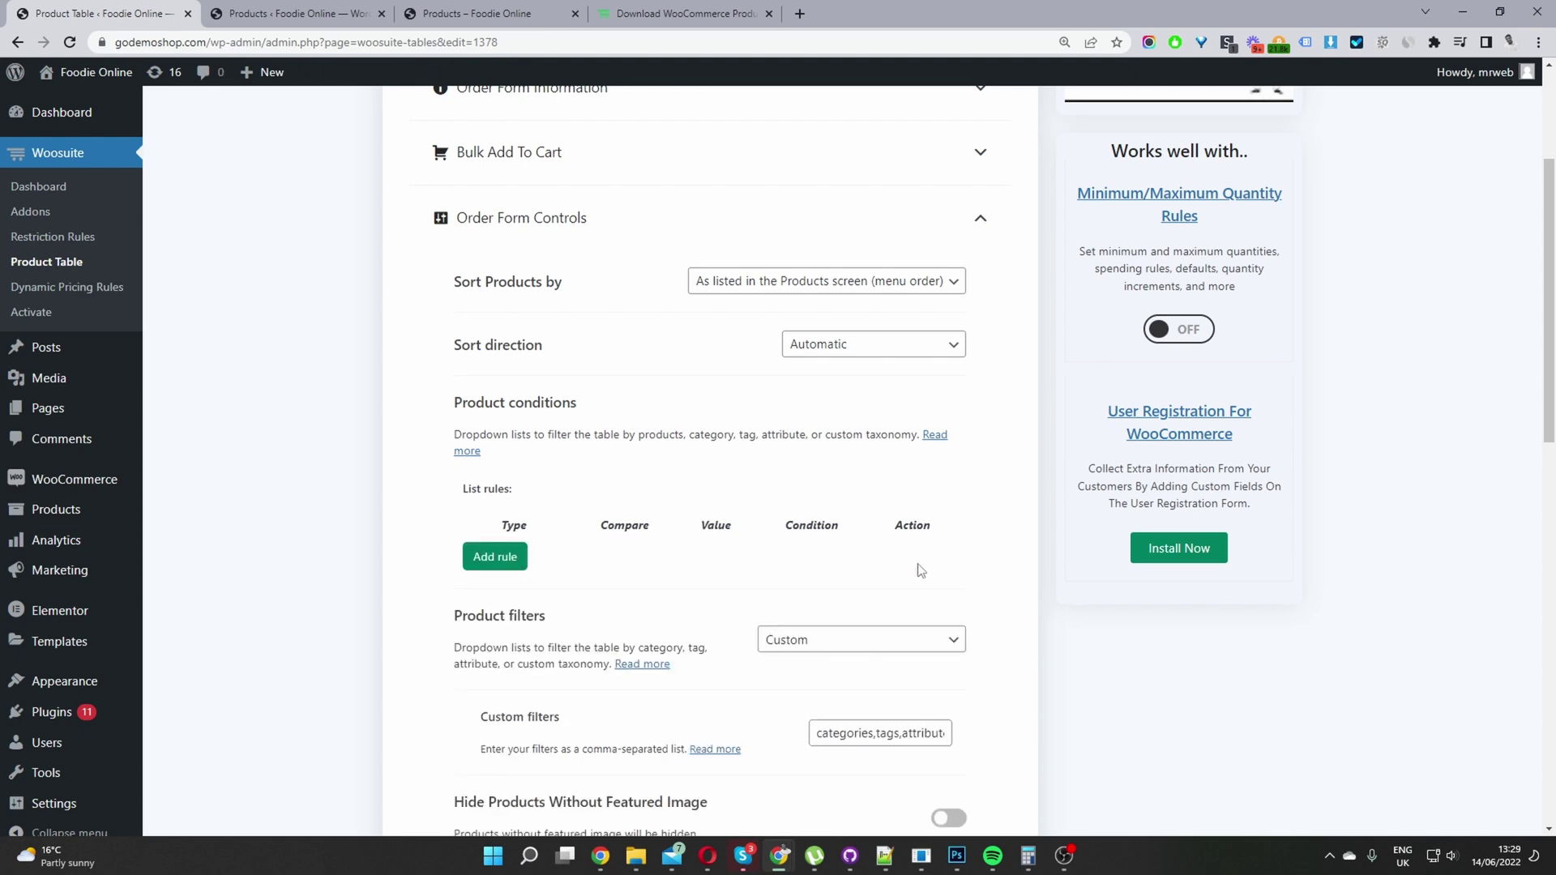
Step: Turn on Enable Bulk variation with Color as vertical attribute and Size as horizontal
{"action": "scroll", "coordinate": [920, 571], "scroll_direction": "down", "scroll_amount": 4}
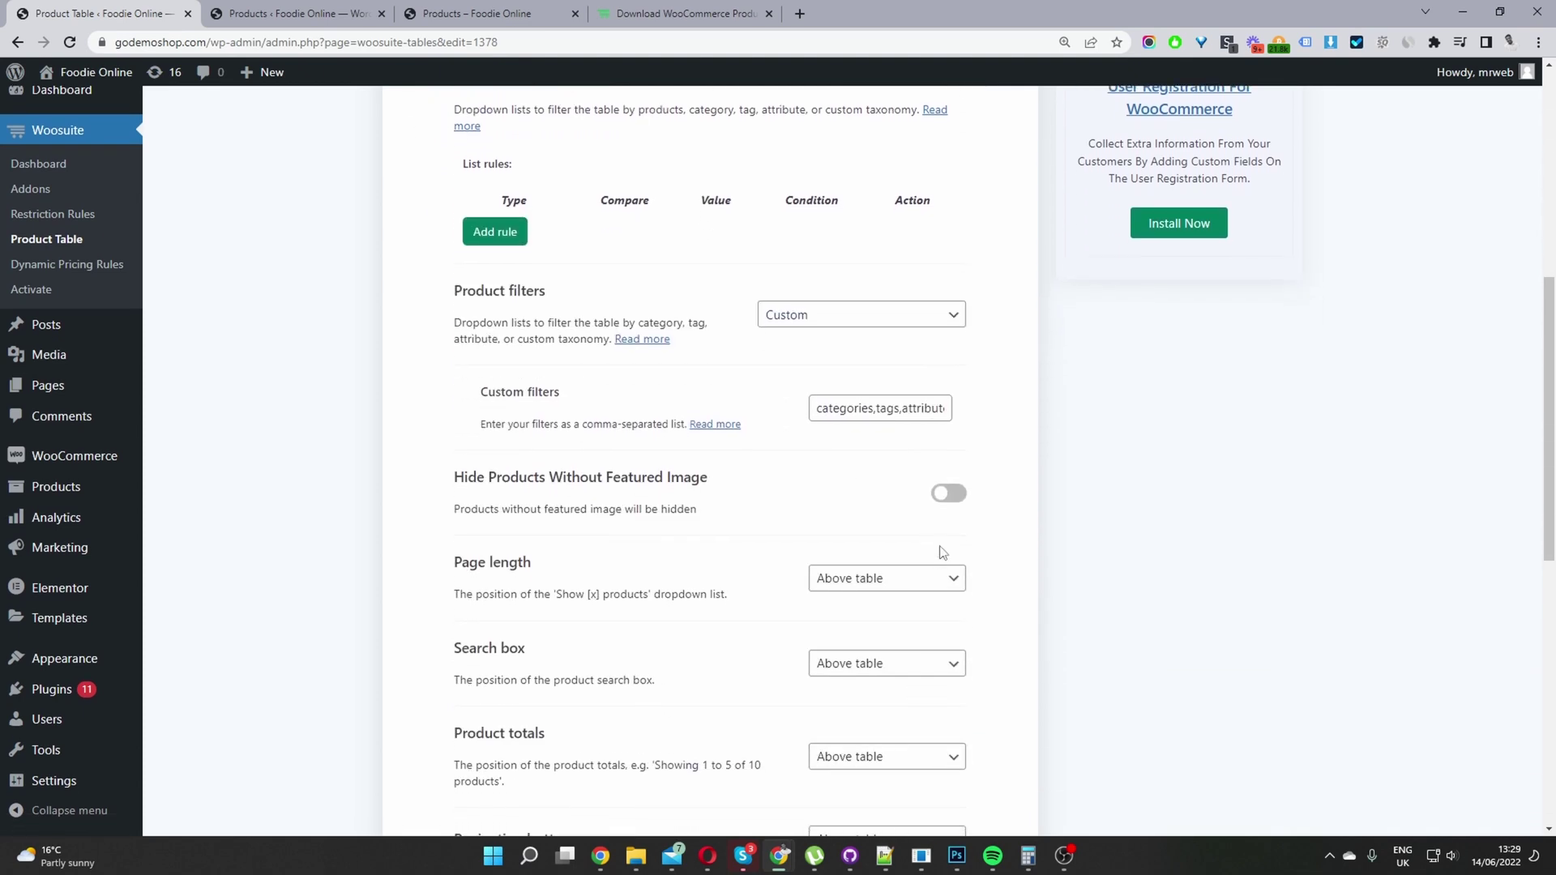
{"action": "scroll", "coordinate": [942, 552], "scroll_direction": "down", "scroll_amount": 8}
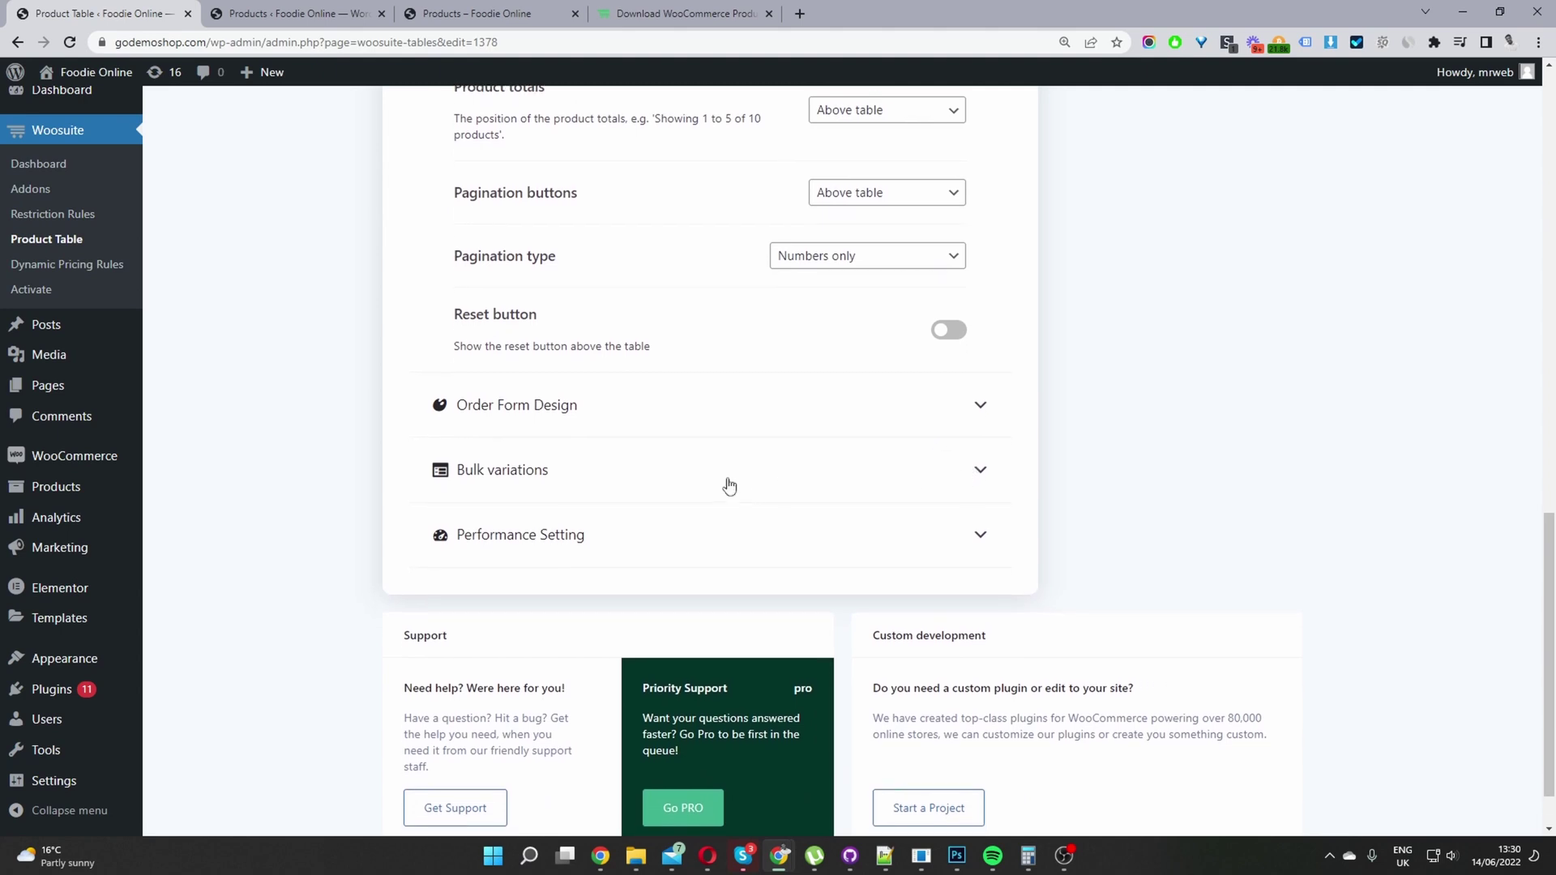
{"action": "left_click", "coordinate": [512, 484]}
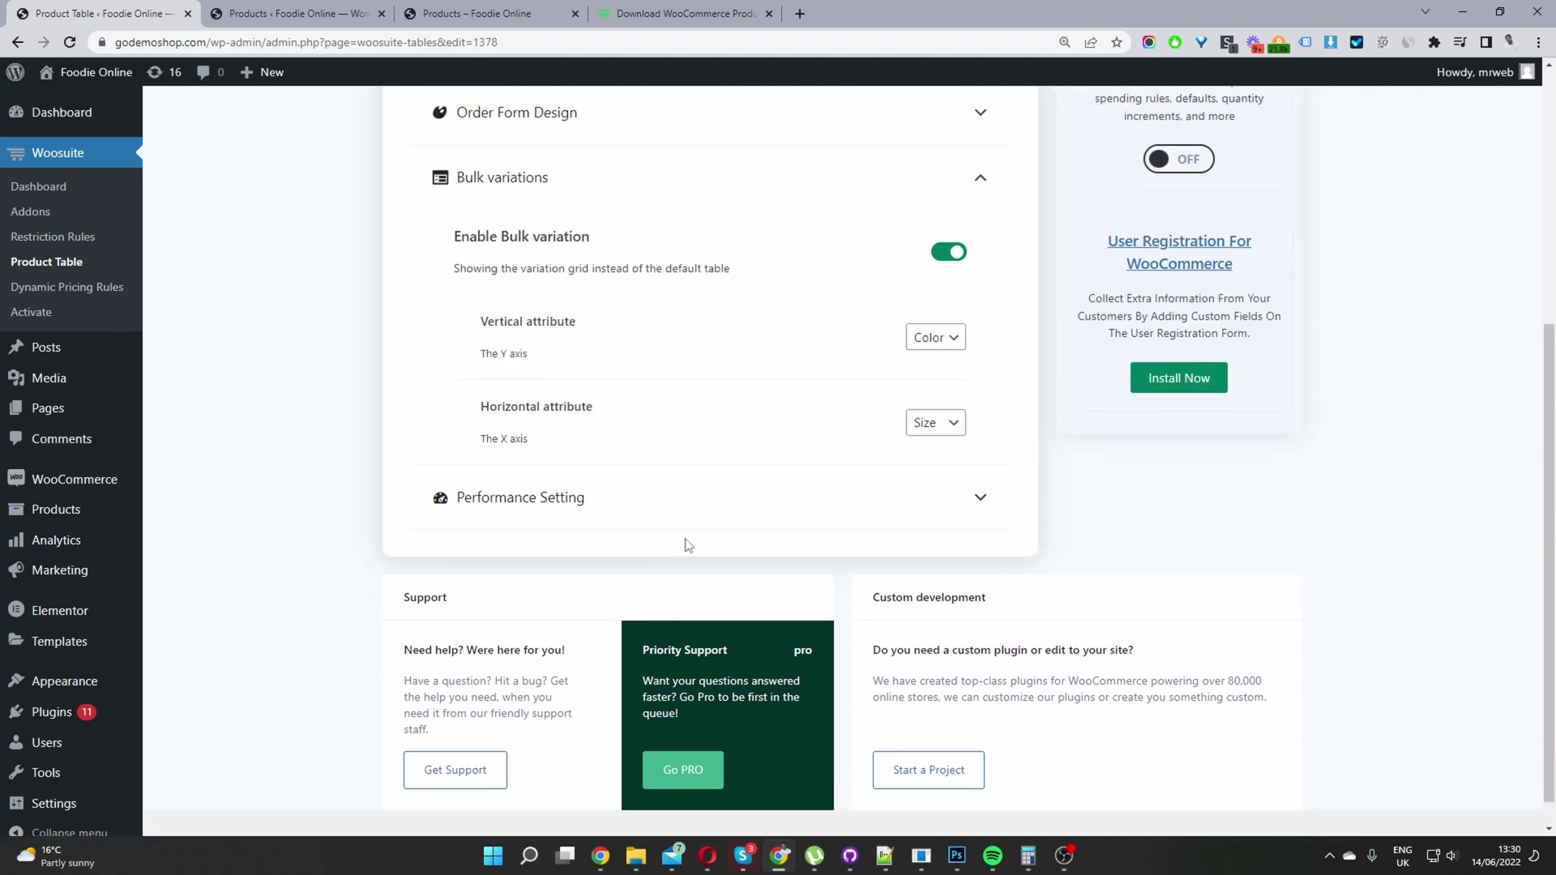
{"action": "left_click", "coordinate": [945, 256]}
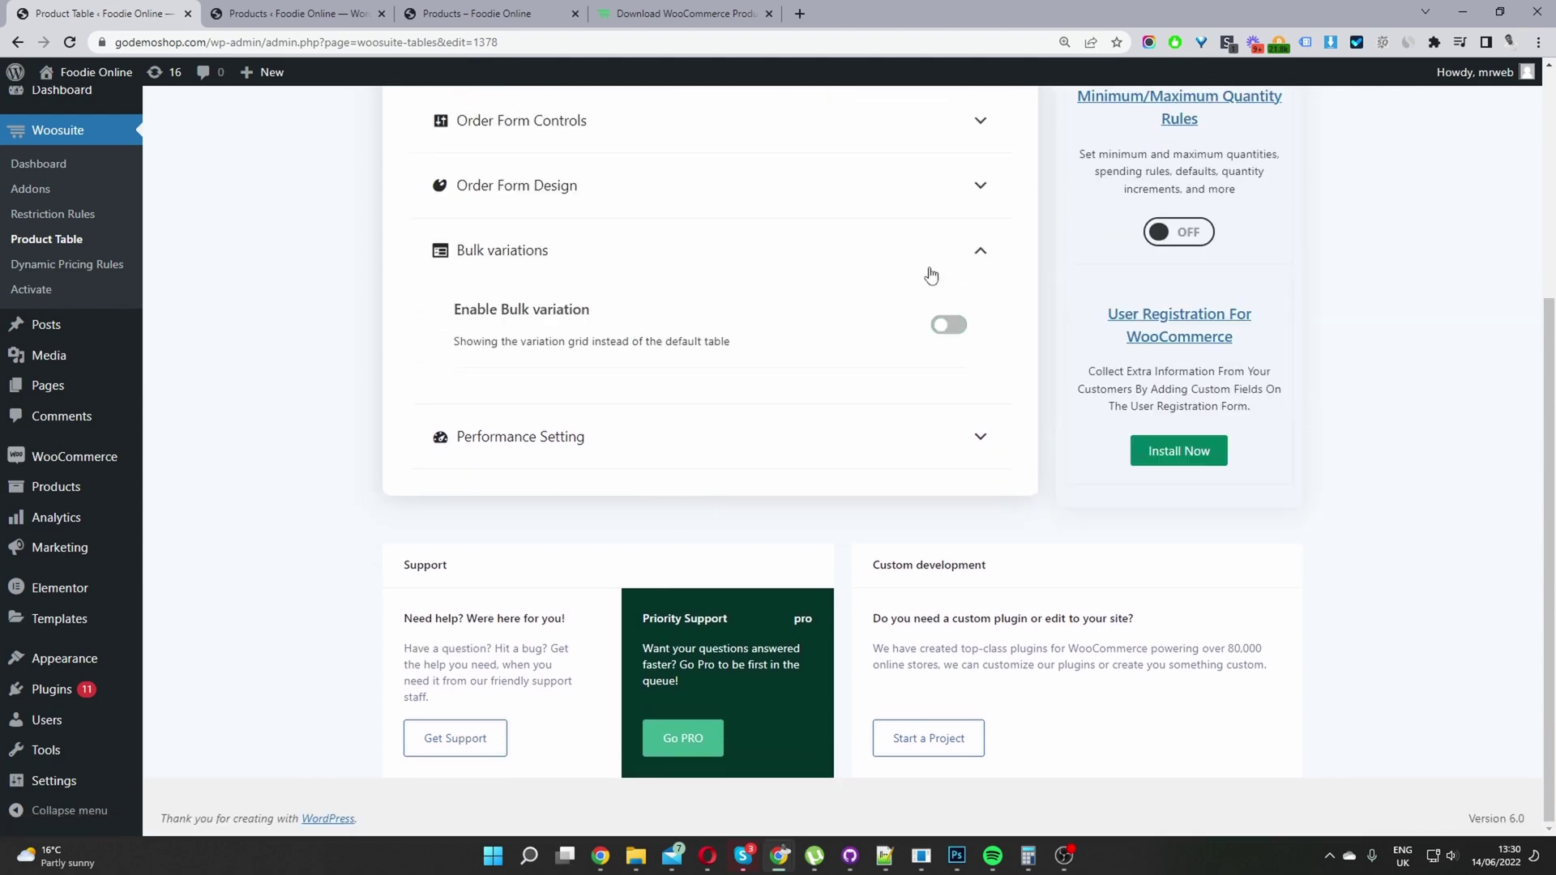
{"action": "left_click", "coordinate": [949, 328]}
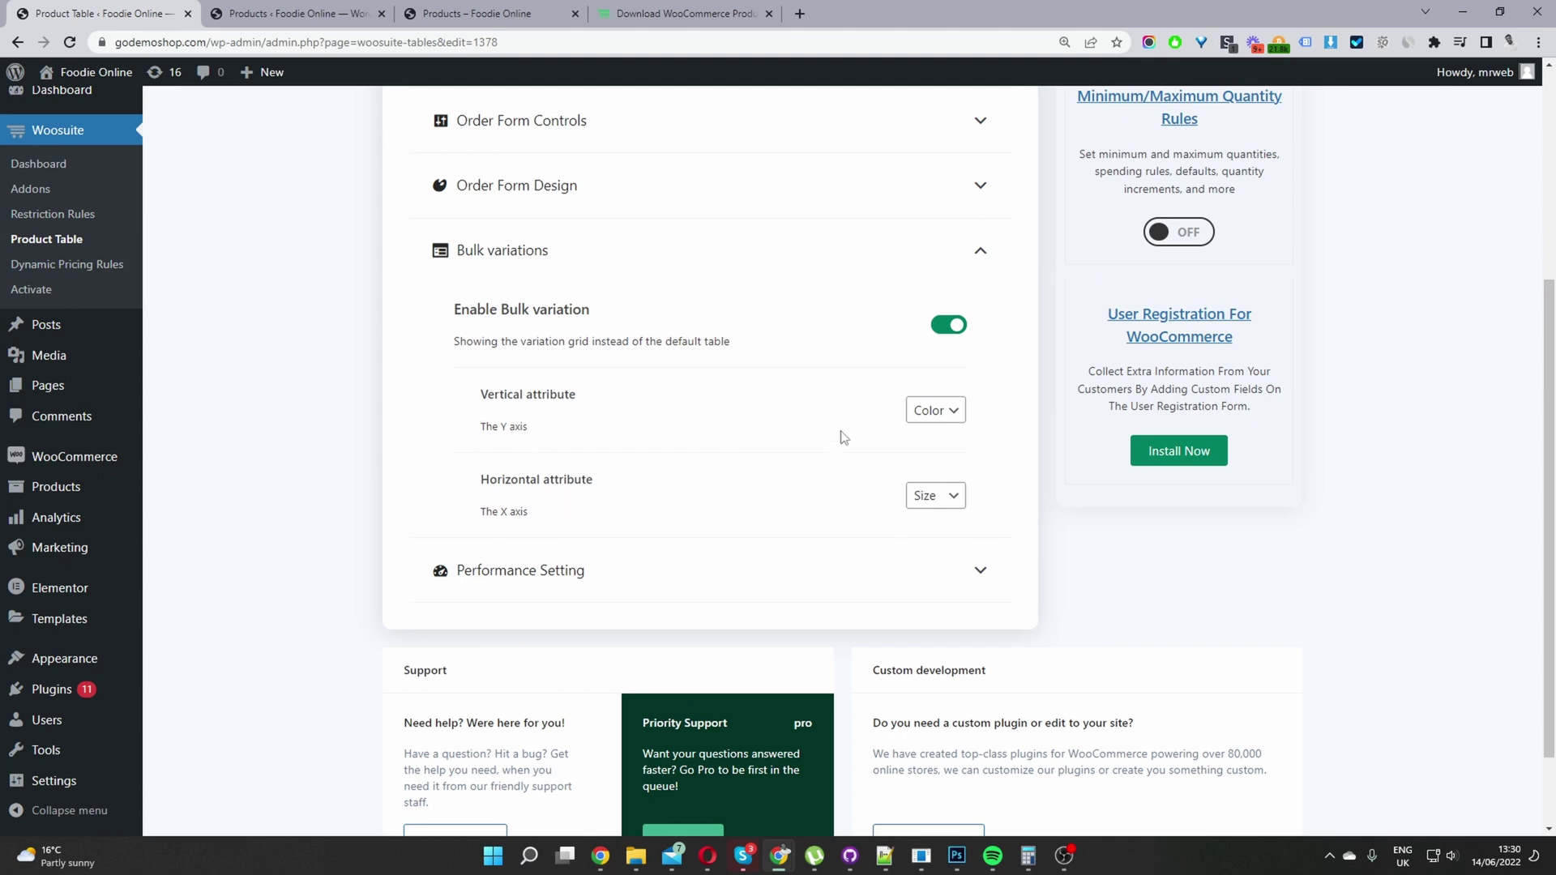
{"action": "left_click", "coordinate": [934, 412]}
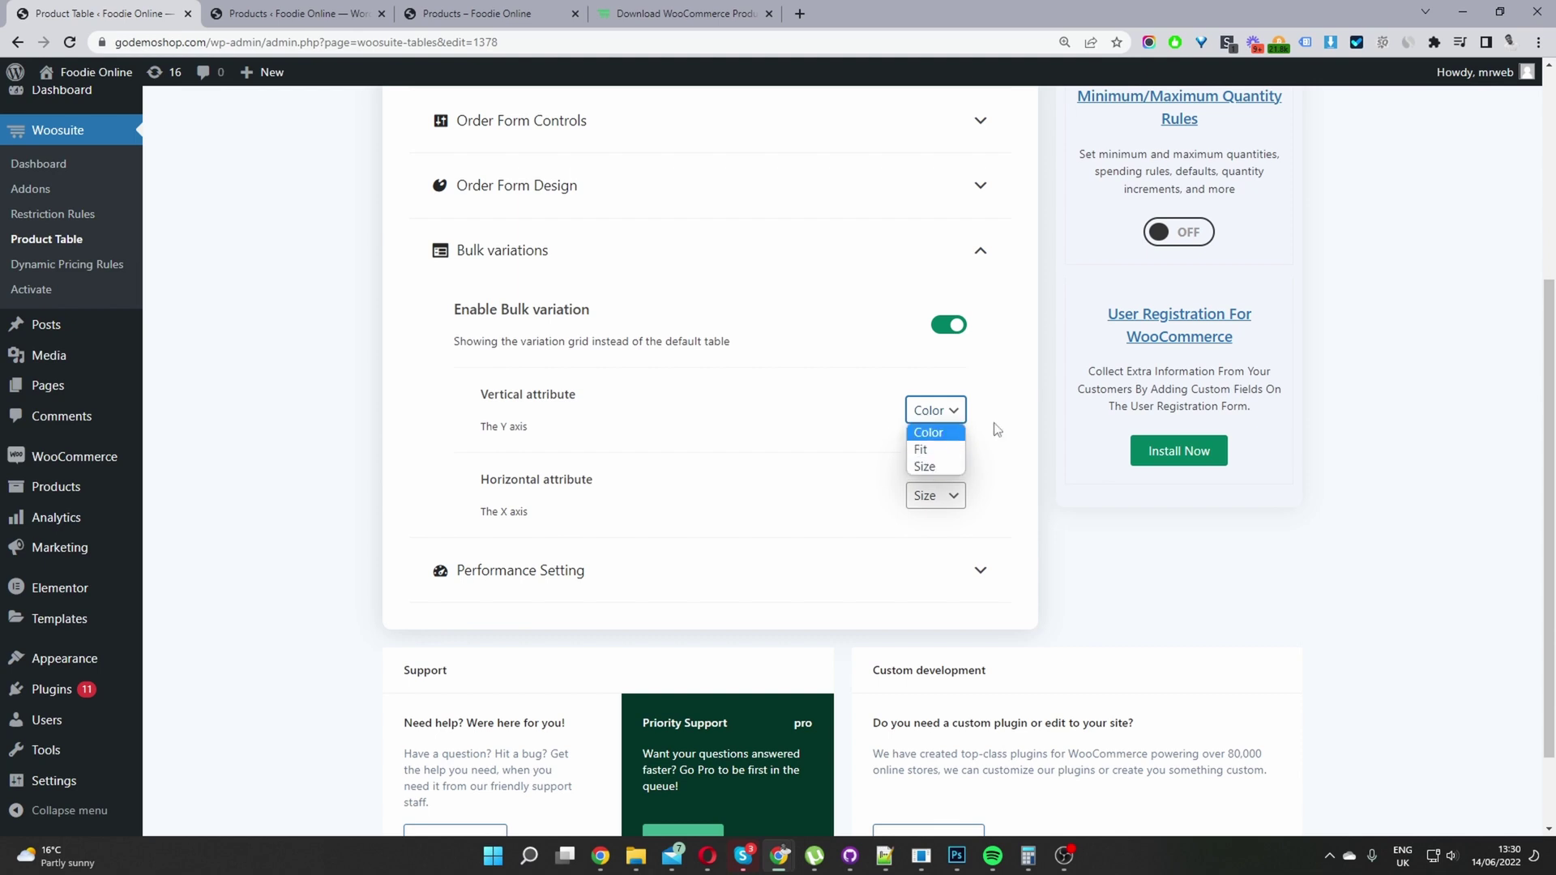
{"action": "left_click", "coordinate": [949, 412]}
{"action": "left_click", "coordinate": [954, 497]}
{"action": "left_click", "coordinate": [984, 495]}
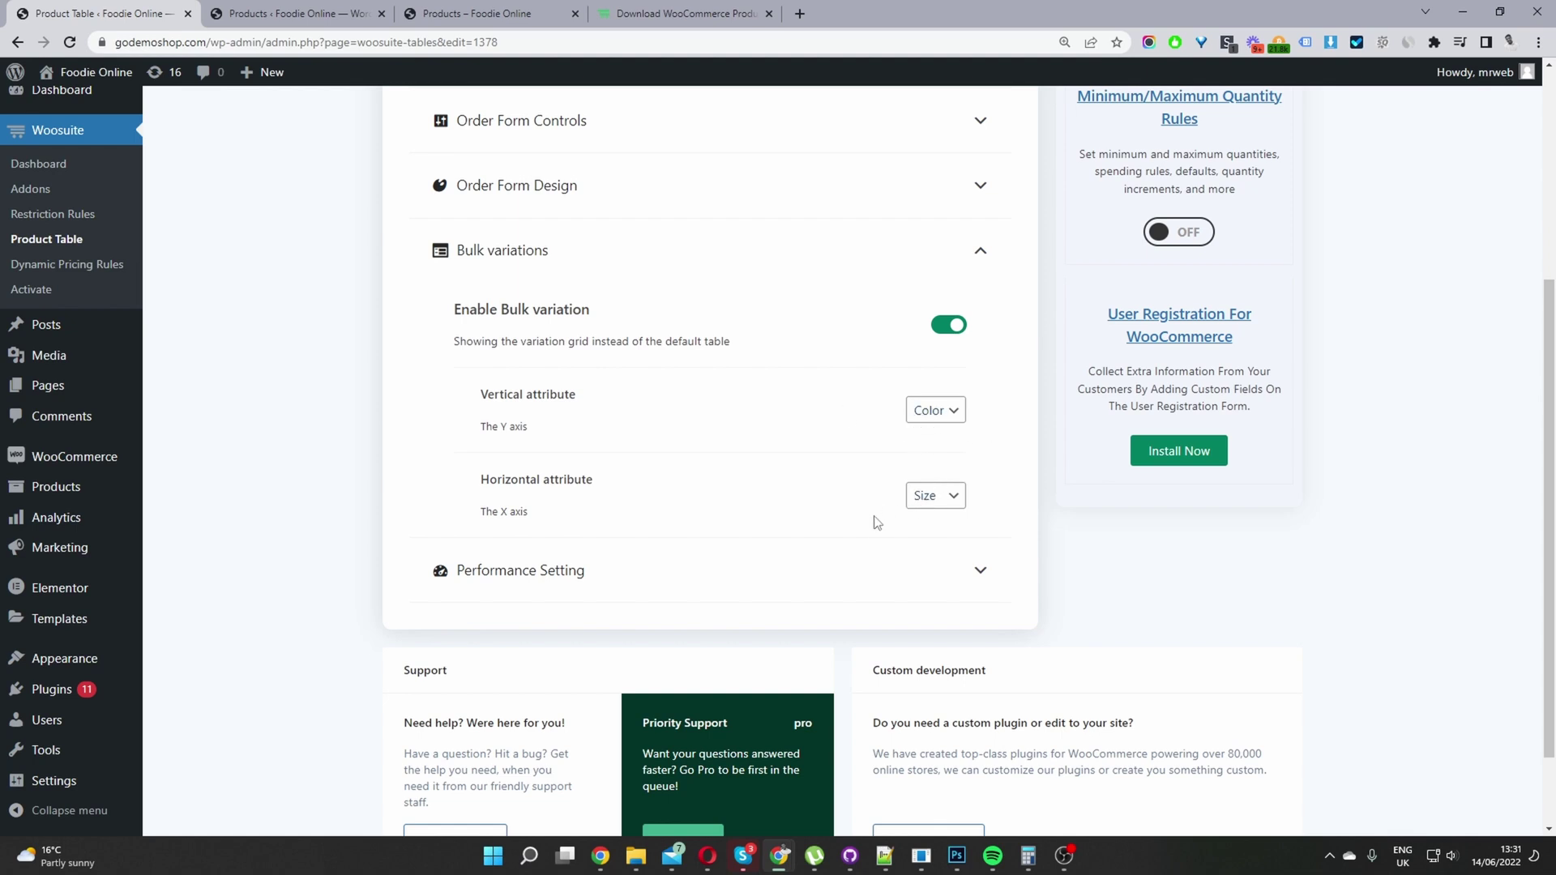
Step: Save the Pricing grid settings, leave Quick Order Form Page unset, and return to the tables list
{"action": "scroll", "coordinate": [867, 523], "scroll_direction": "up", "scroll_amount": 5}
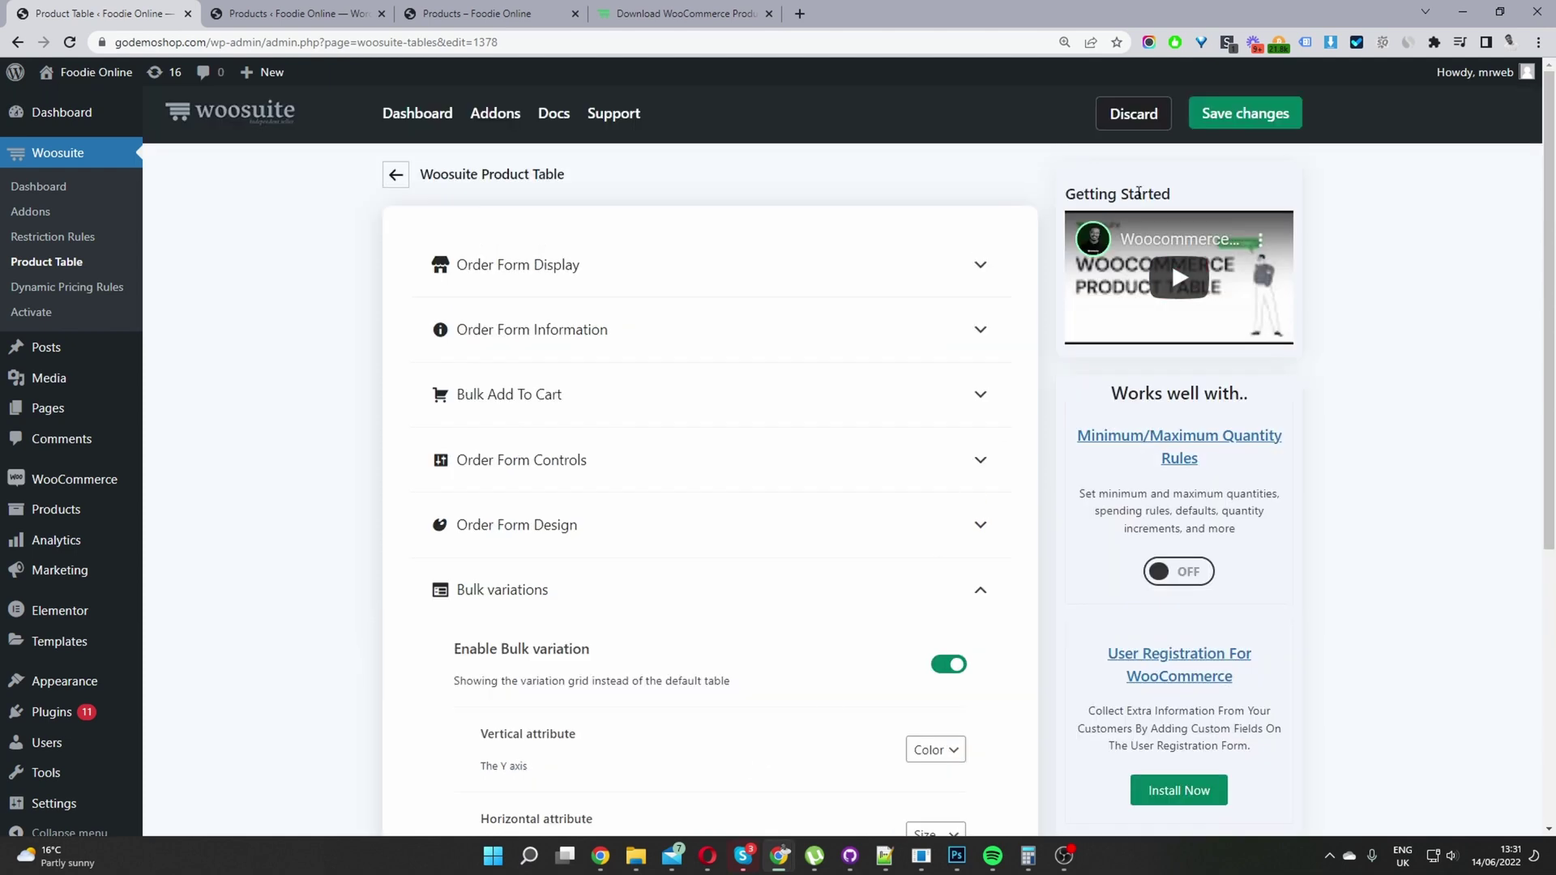
{"action": "left_click", "coordinate": [1255, 122]}
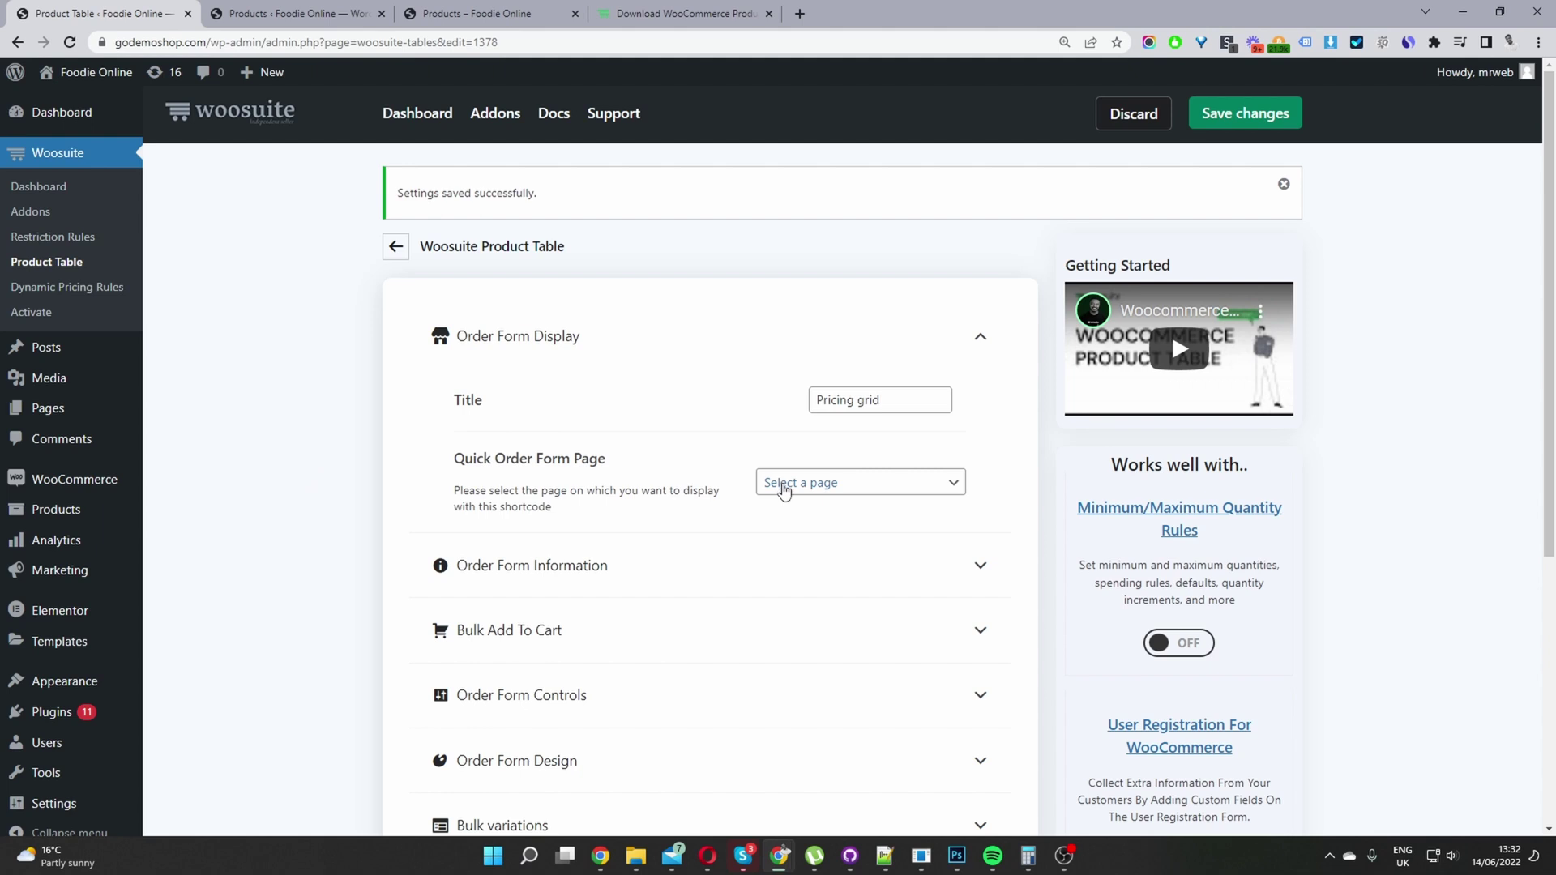
{"action": "left_click", "coordinate": [783, 486]}
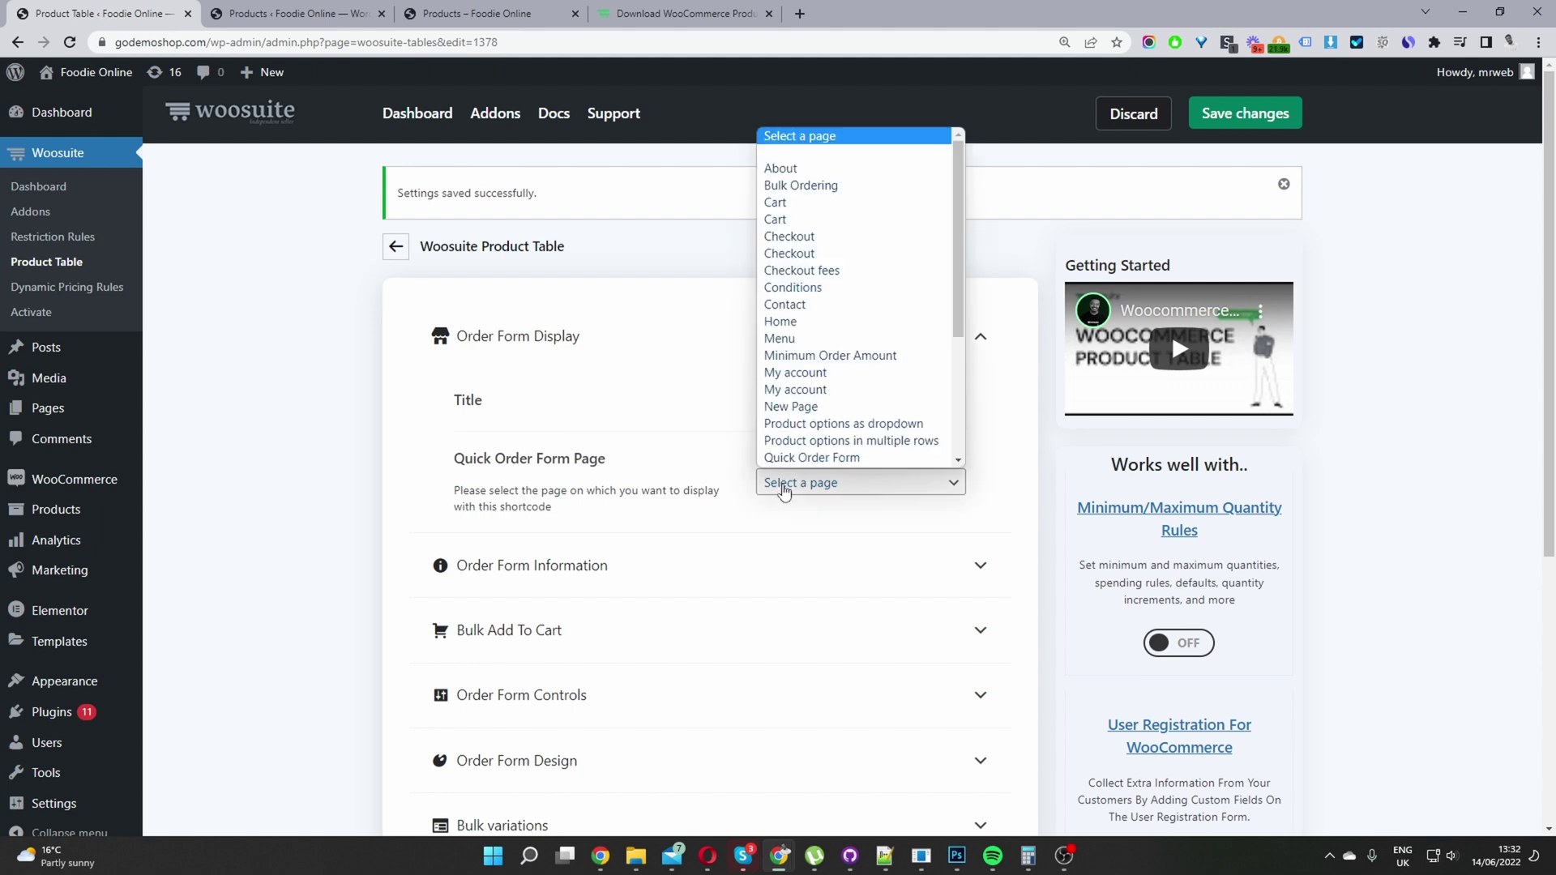
{"action": "left_click", "coordinate": [656, 398]}
{"action": "left_click", "coordinate": [403, 249]}
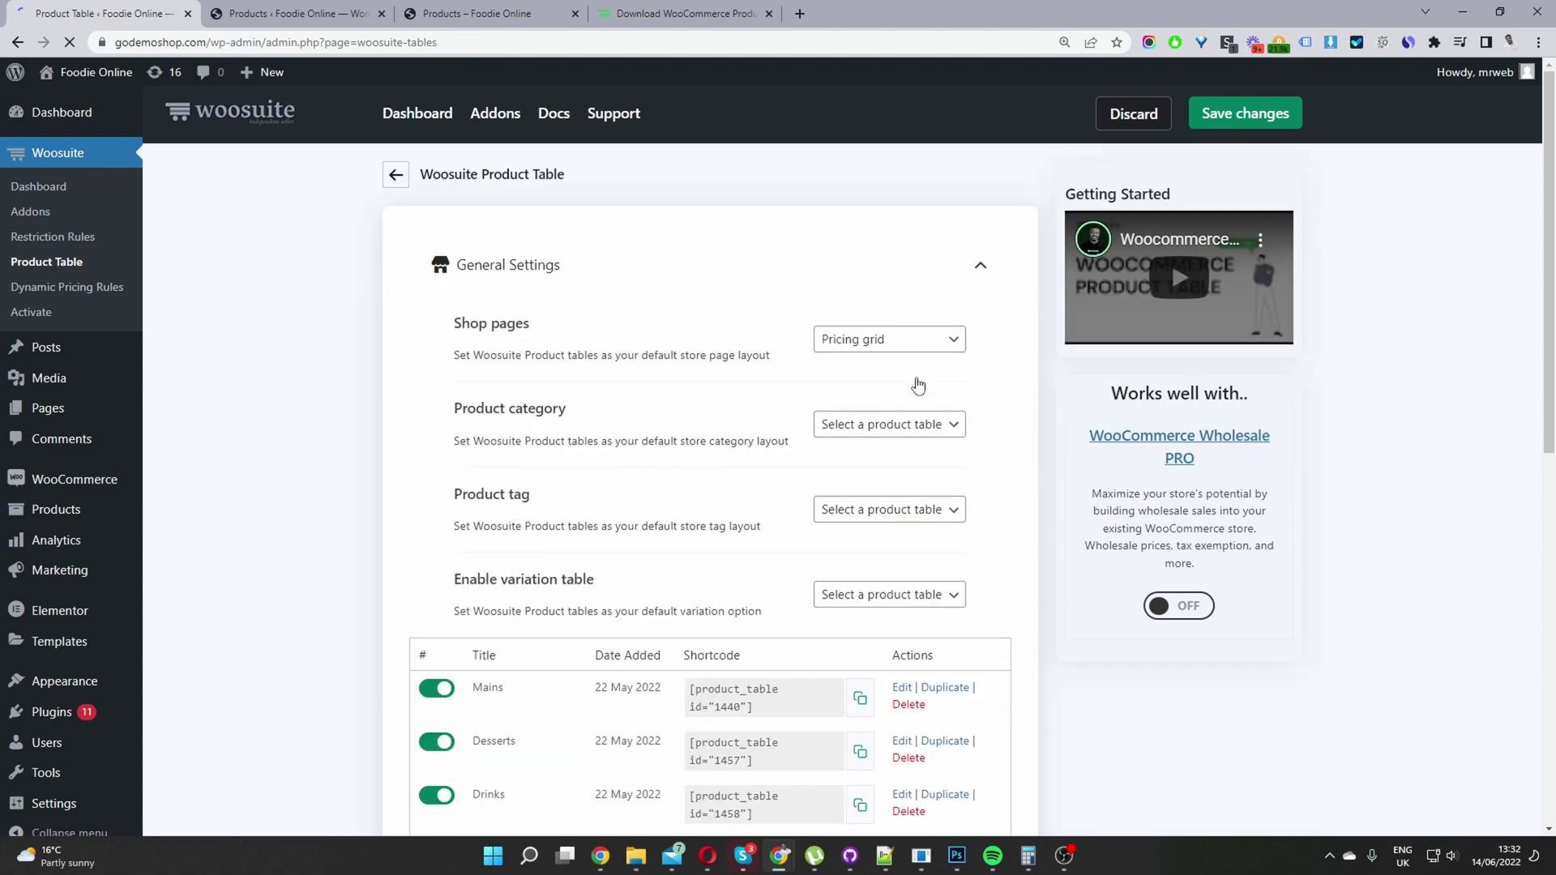
Step: Copy the Pricing grid table's shortcode
{"action": "scroll", "coordinate": [918, 386], "scroll_direction": "down", "scroll_amount": 6}
{"action": "left_click_drag", "start_coordinate": [535, 367], "coordinate": [476, 365]}
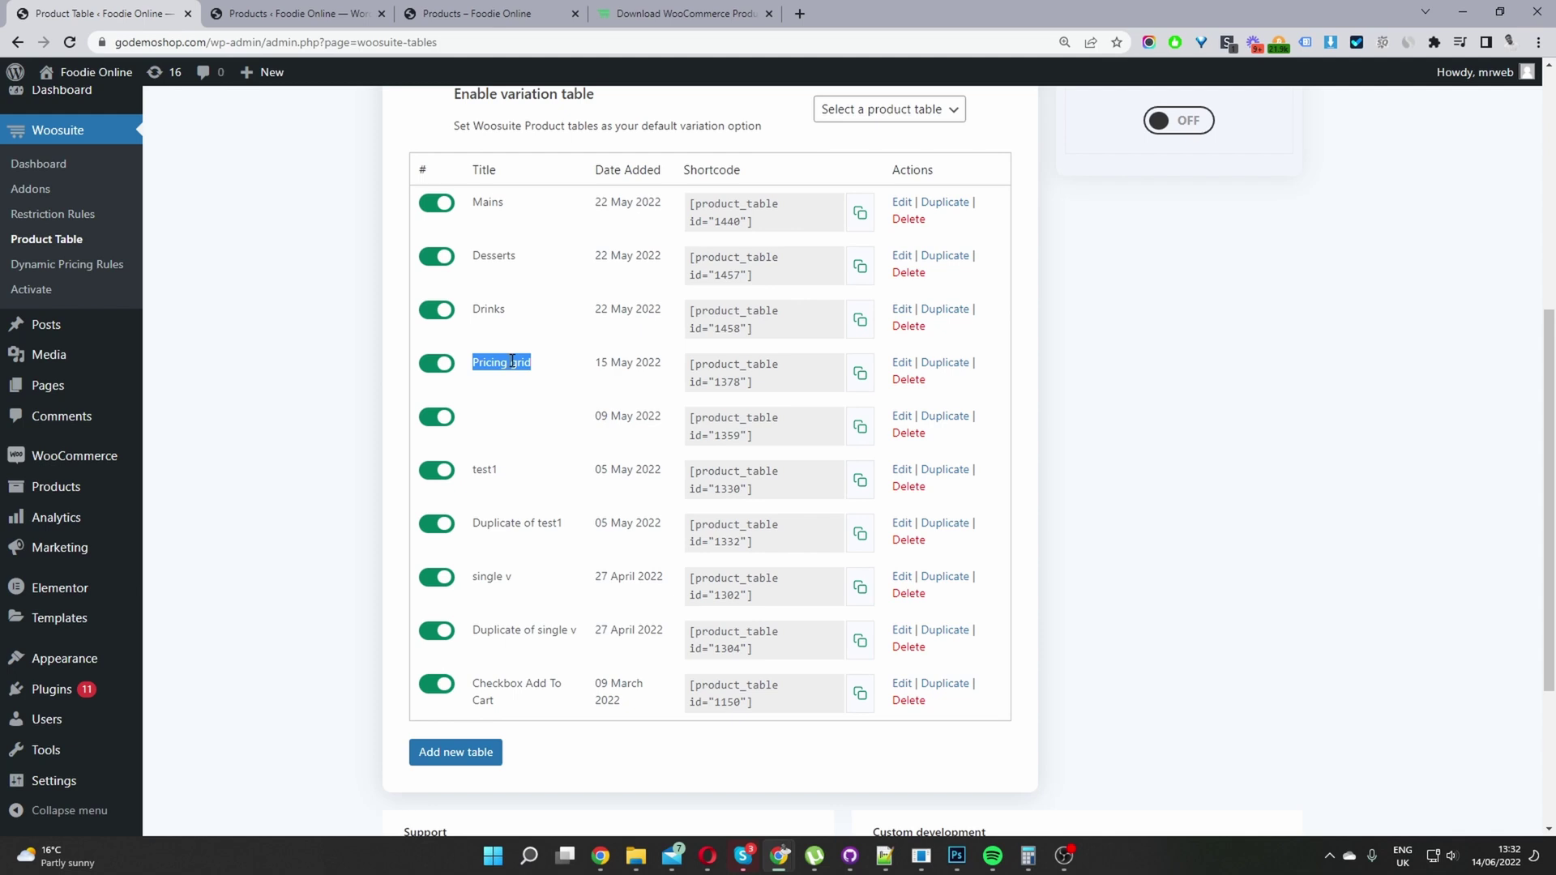
{"action": "left_click", "coordinate": [861, 375]}
Step: Confirm Shop pages uses Pricing grid and save the general settings
{"action": "scroll", "coordinate": [794, 361], "scroll_direction": "up", "scroll_amount": 5}
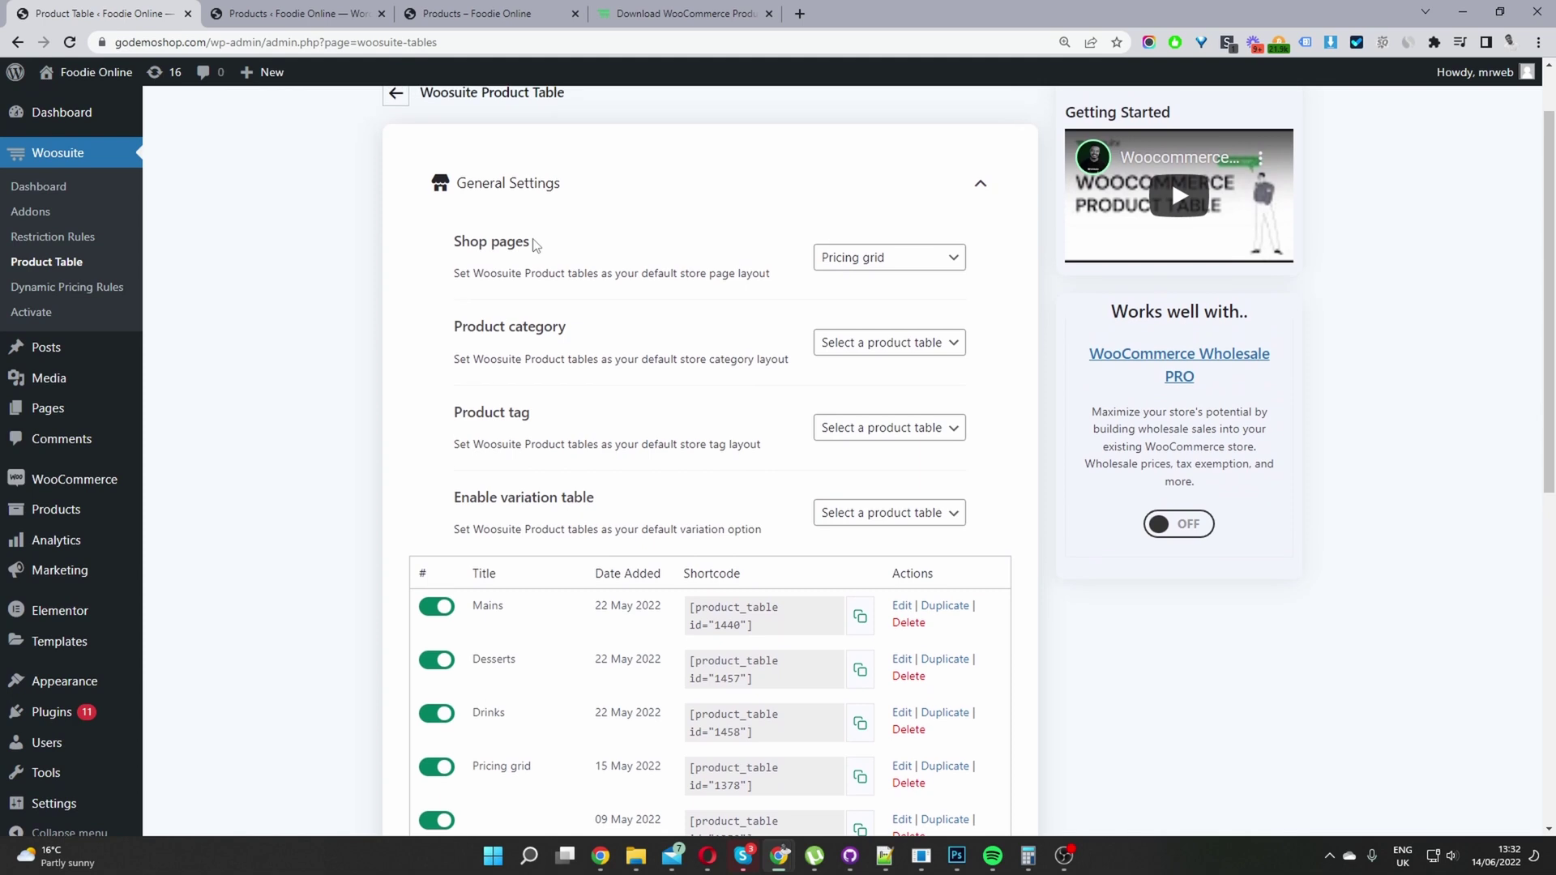
{"action": "left_click_drag", "start_coordinate": [531, 242], "coordinate": [490, 237]}
{"action": "left_click_drag", "start_coordinate": [598, 328], "coordinate": [469, 323]}
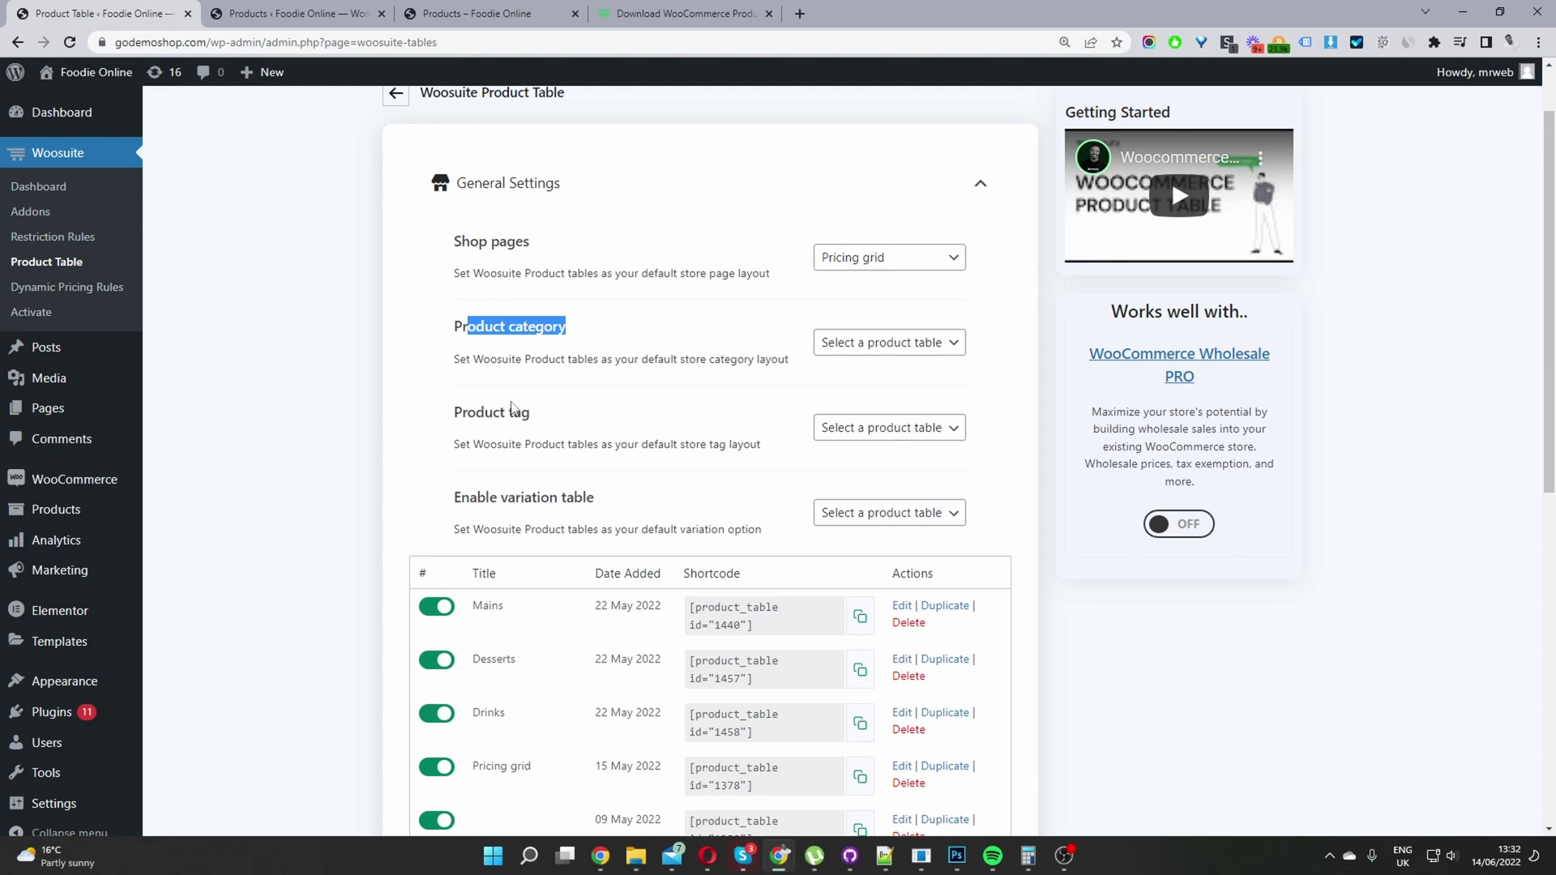
{"action": "left_click_drag", "start_coordinate": [531, 412], "coordinate": [478, 410]}
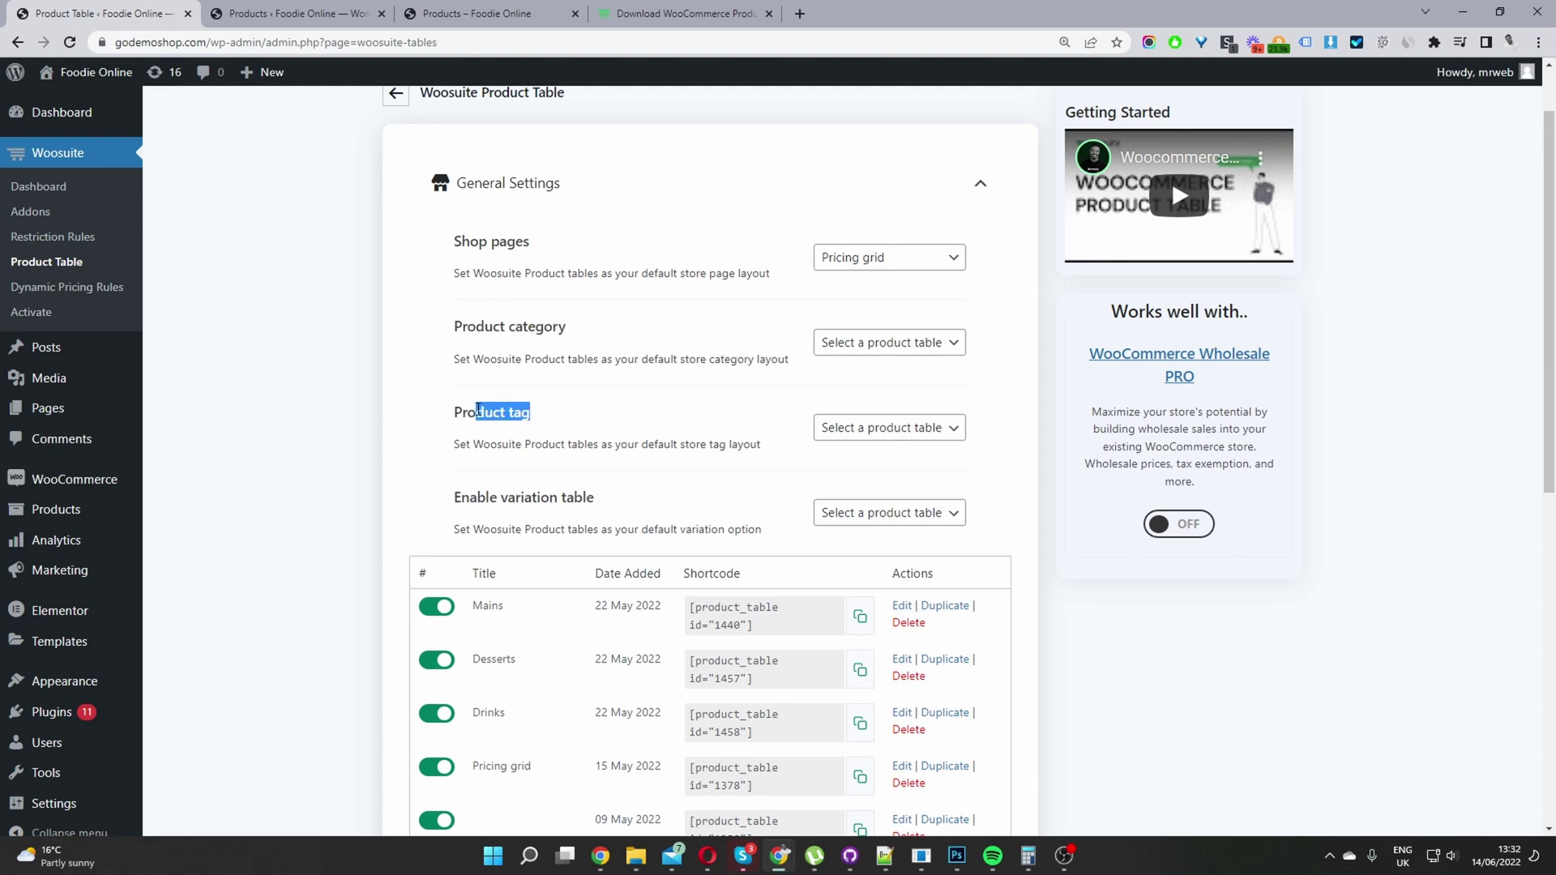
{"action": "left_click_drag", "start_coordinate": [596, 497], "coordinate": [501, 497]}
{"action": "scroll", "coordinate": [842, 348], "scroll_direction": "up", "scroll_amount": 1}
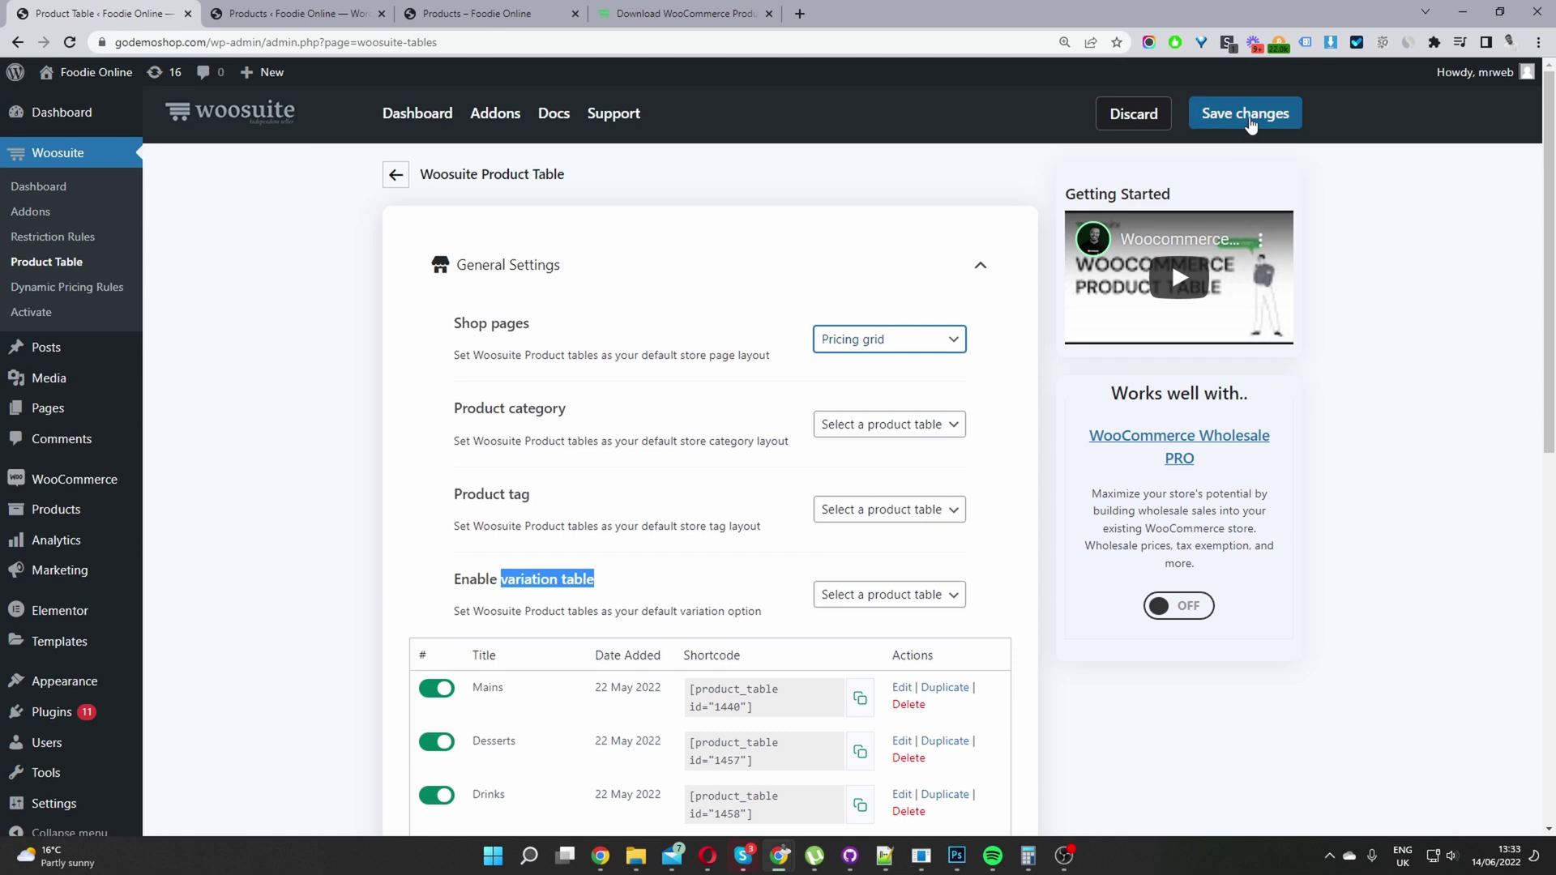
{"action": "left_click", "coordinate": [1250, 121]}
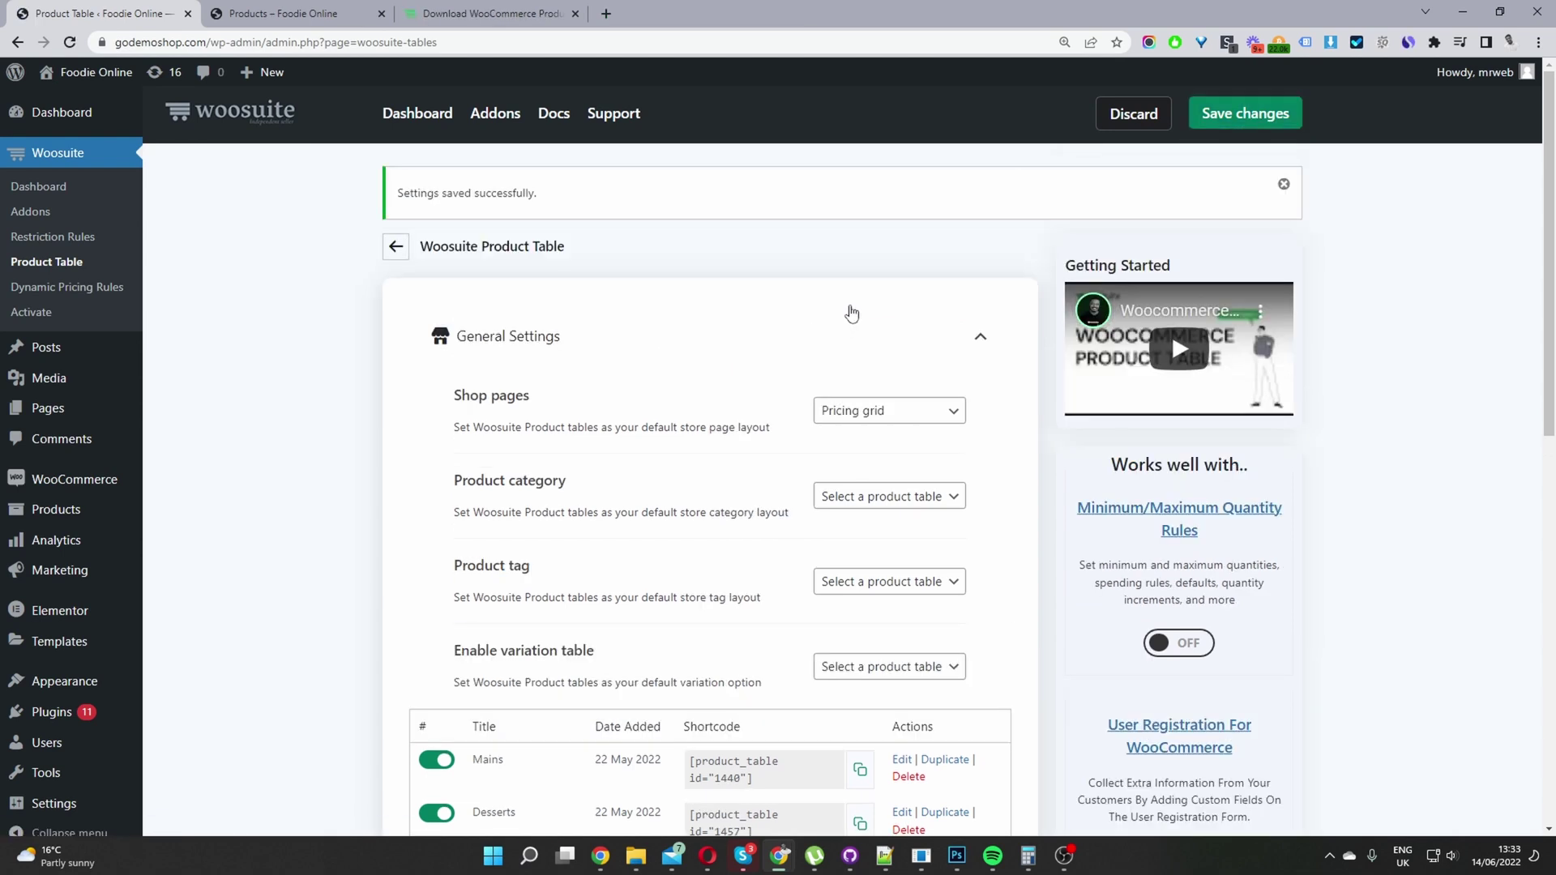
Step: Reload the Products – Foodie Online storefront page to show the new pricing grid
{"action": "left_click", "coordinate": [323, 24]}
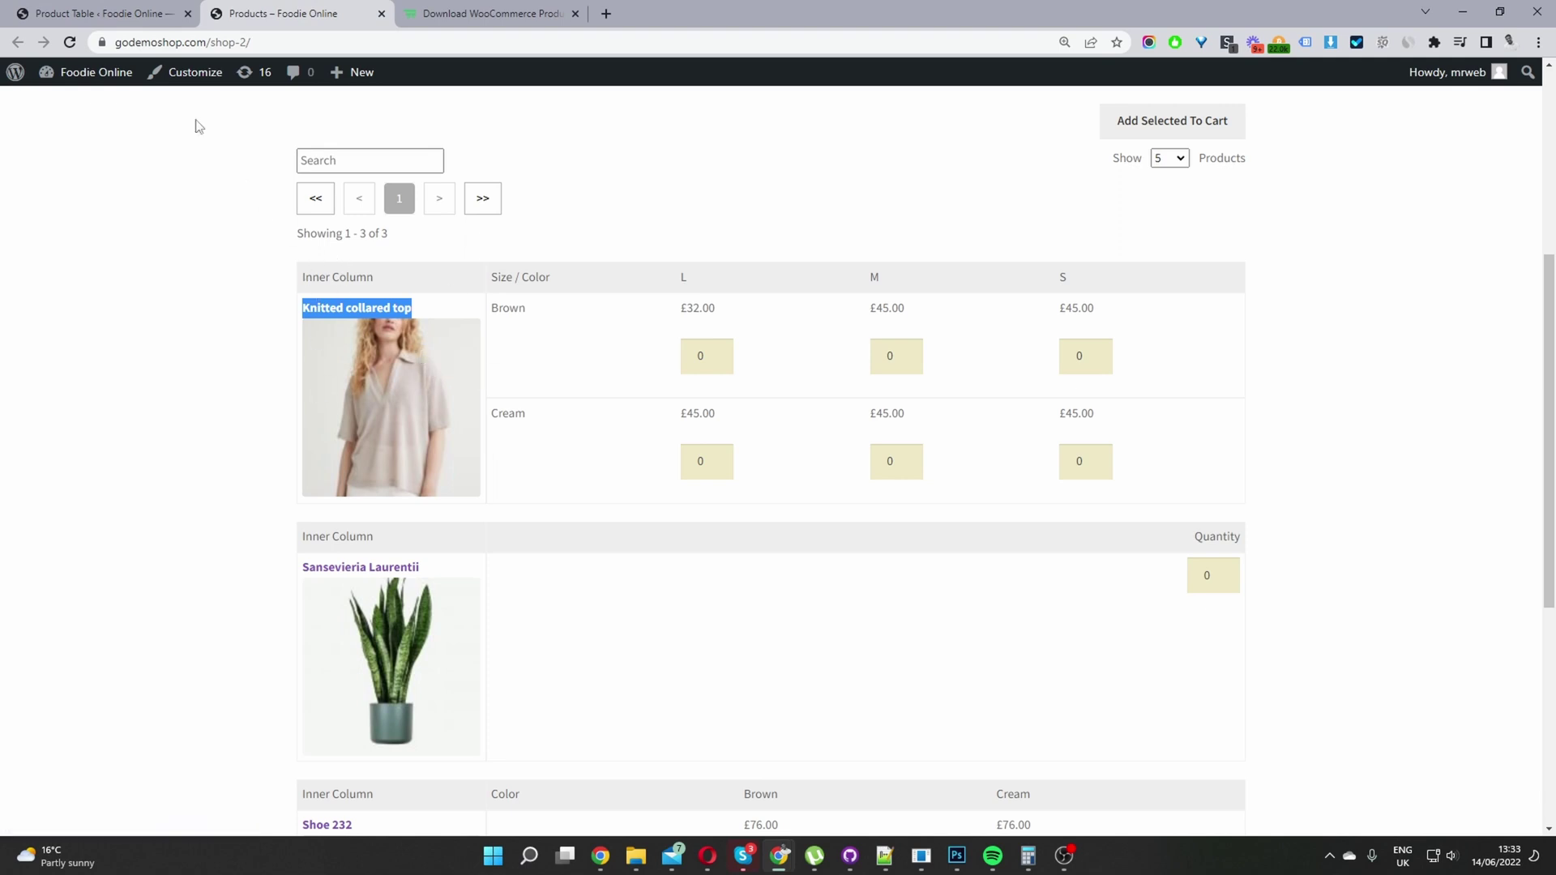
{"action": "left_click", "coordinate": [70, 42]}
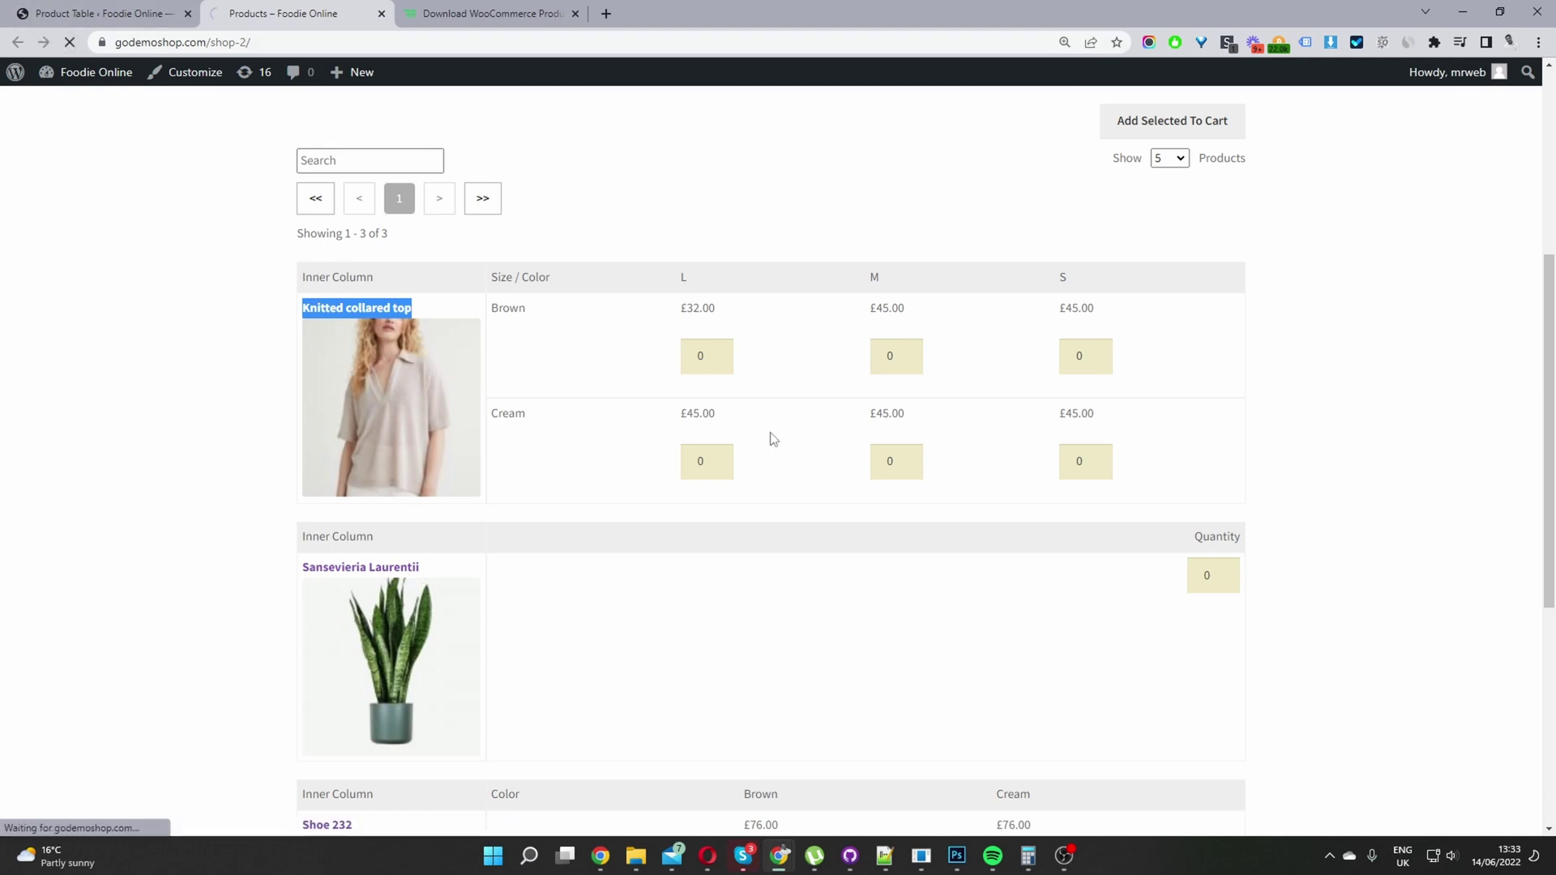